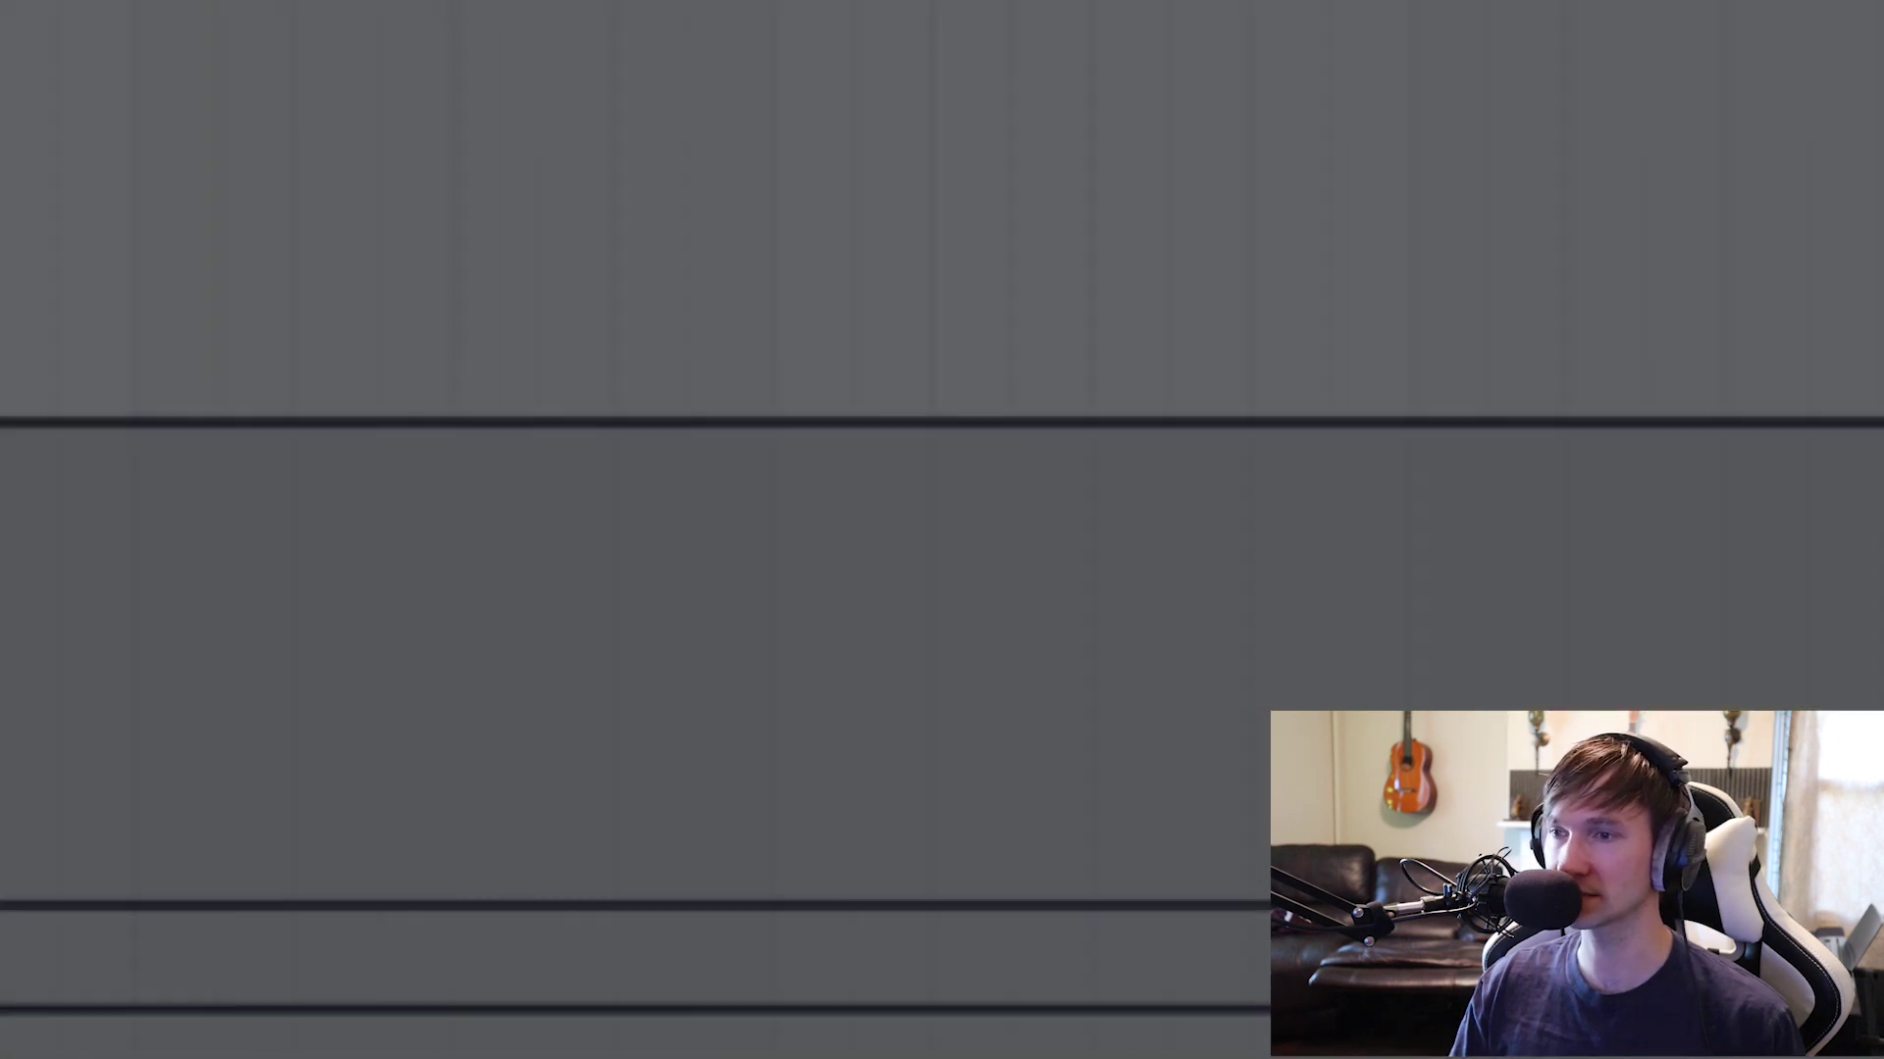
- Switch to Session View and audition the Conga clip, then Perc 1, then stop playback
key(Tab)
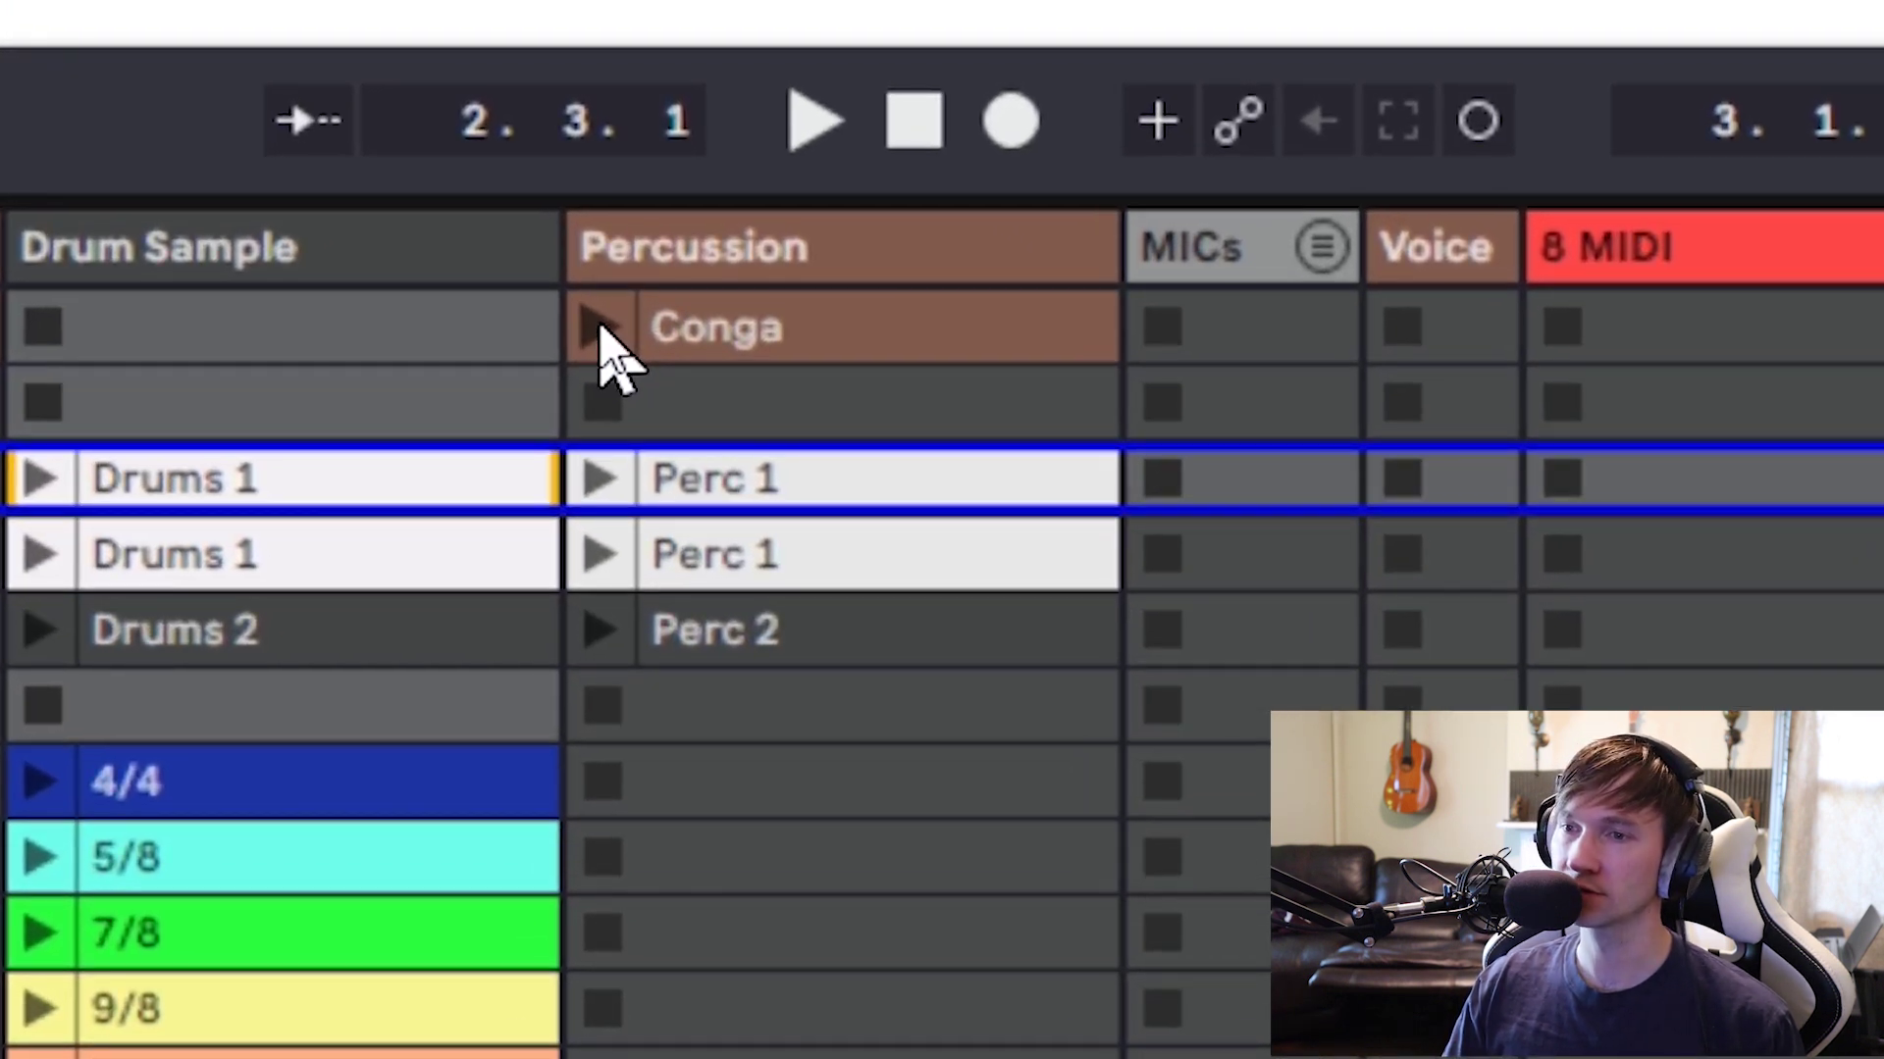
click(599, 327)
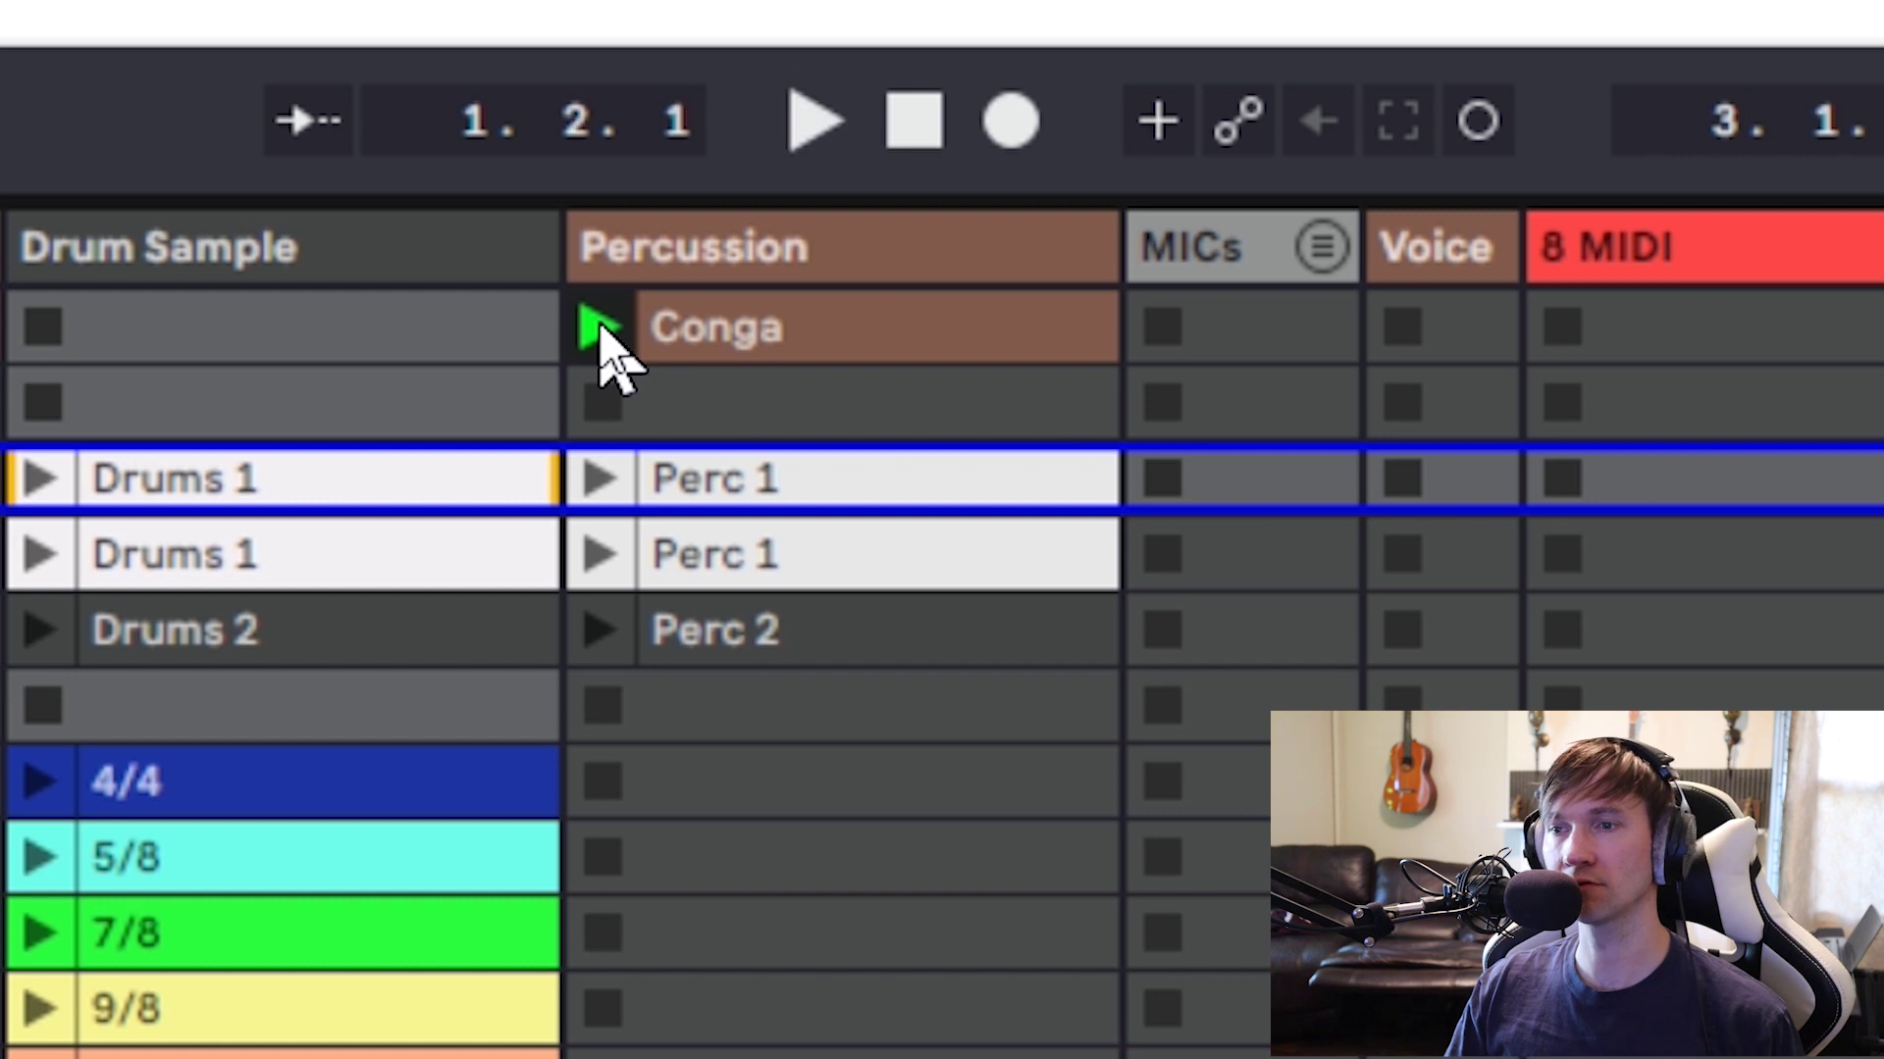
click(599, 479)
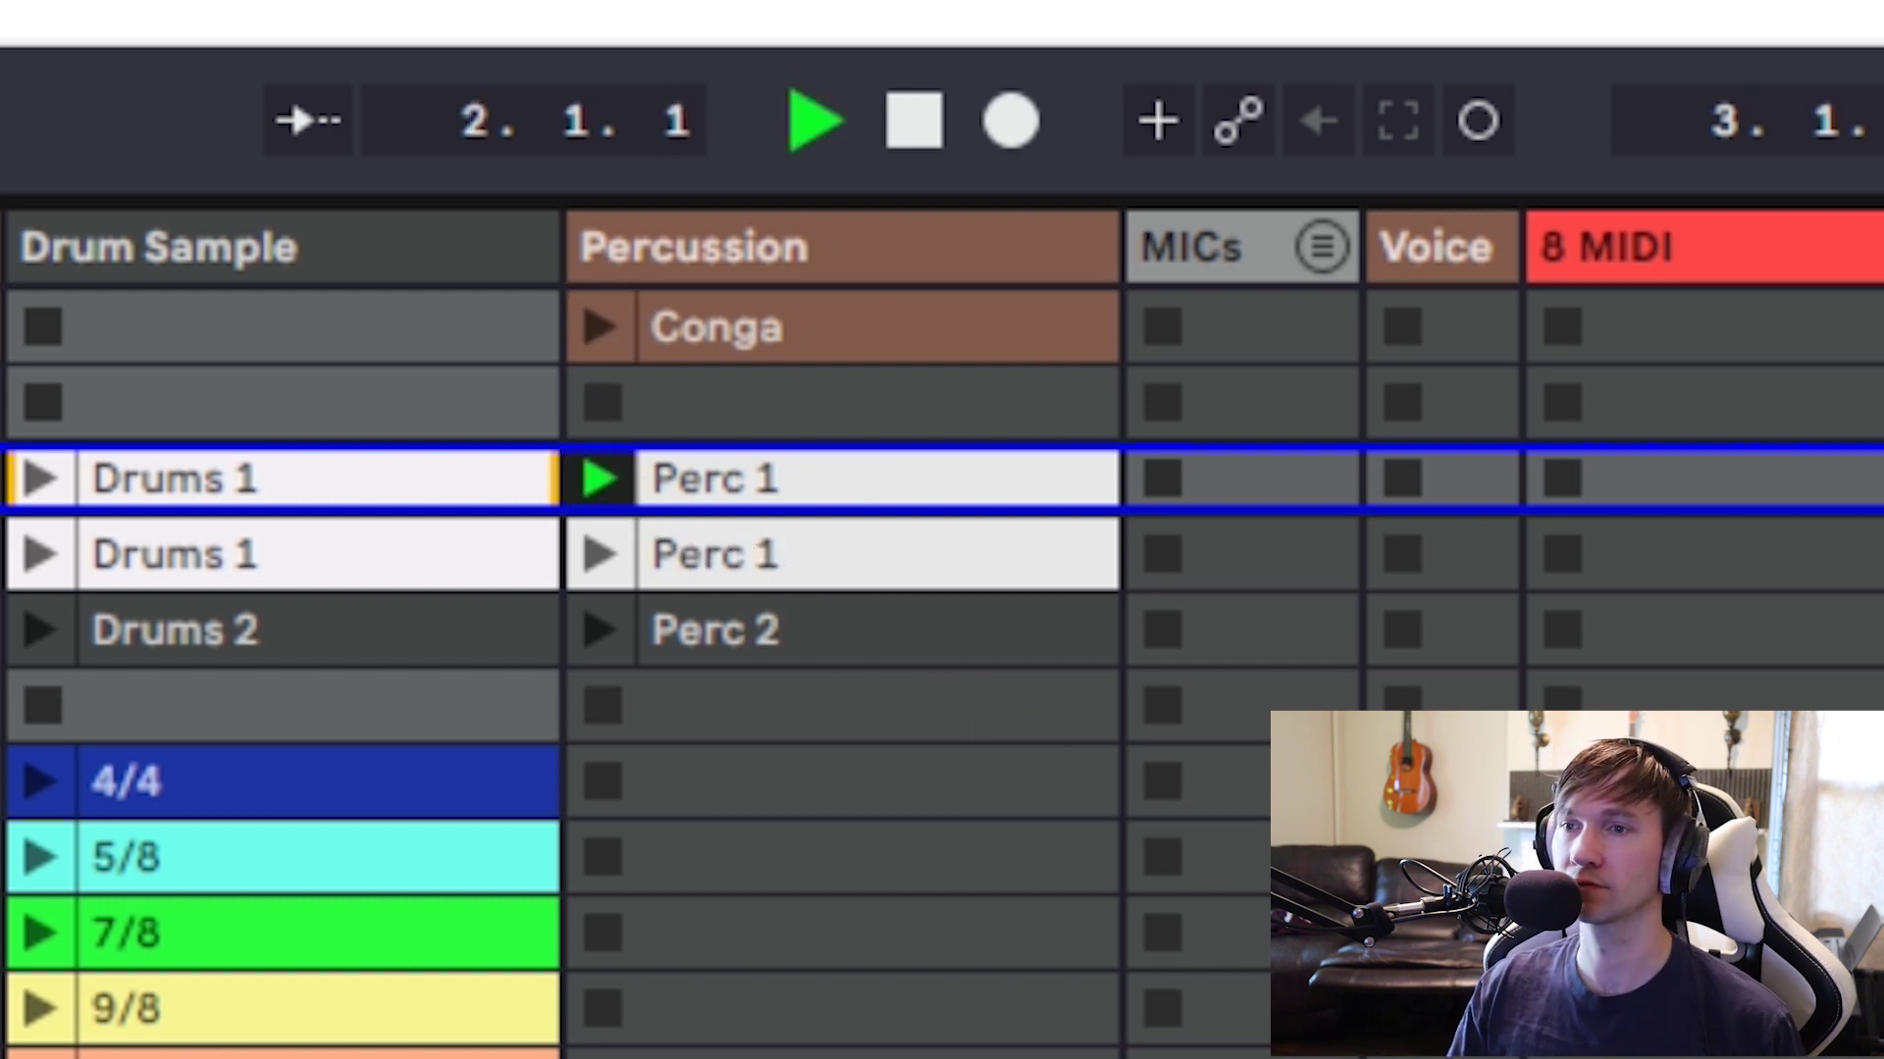
key(space)
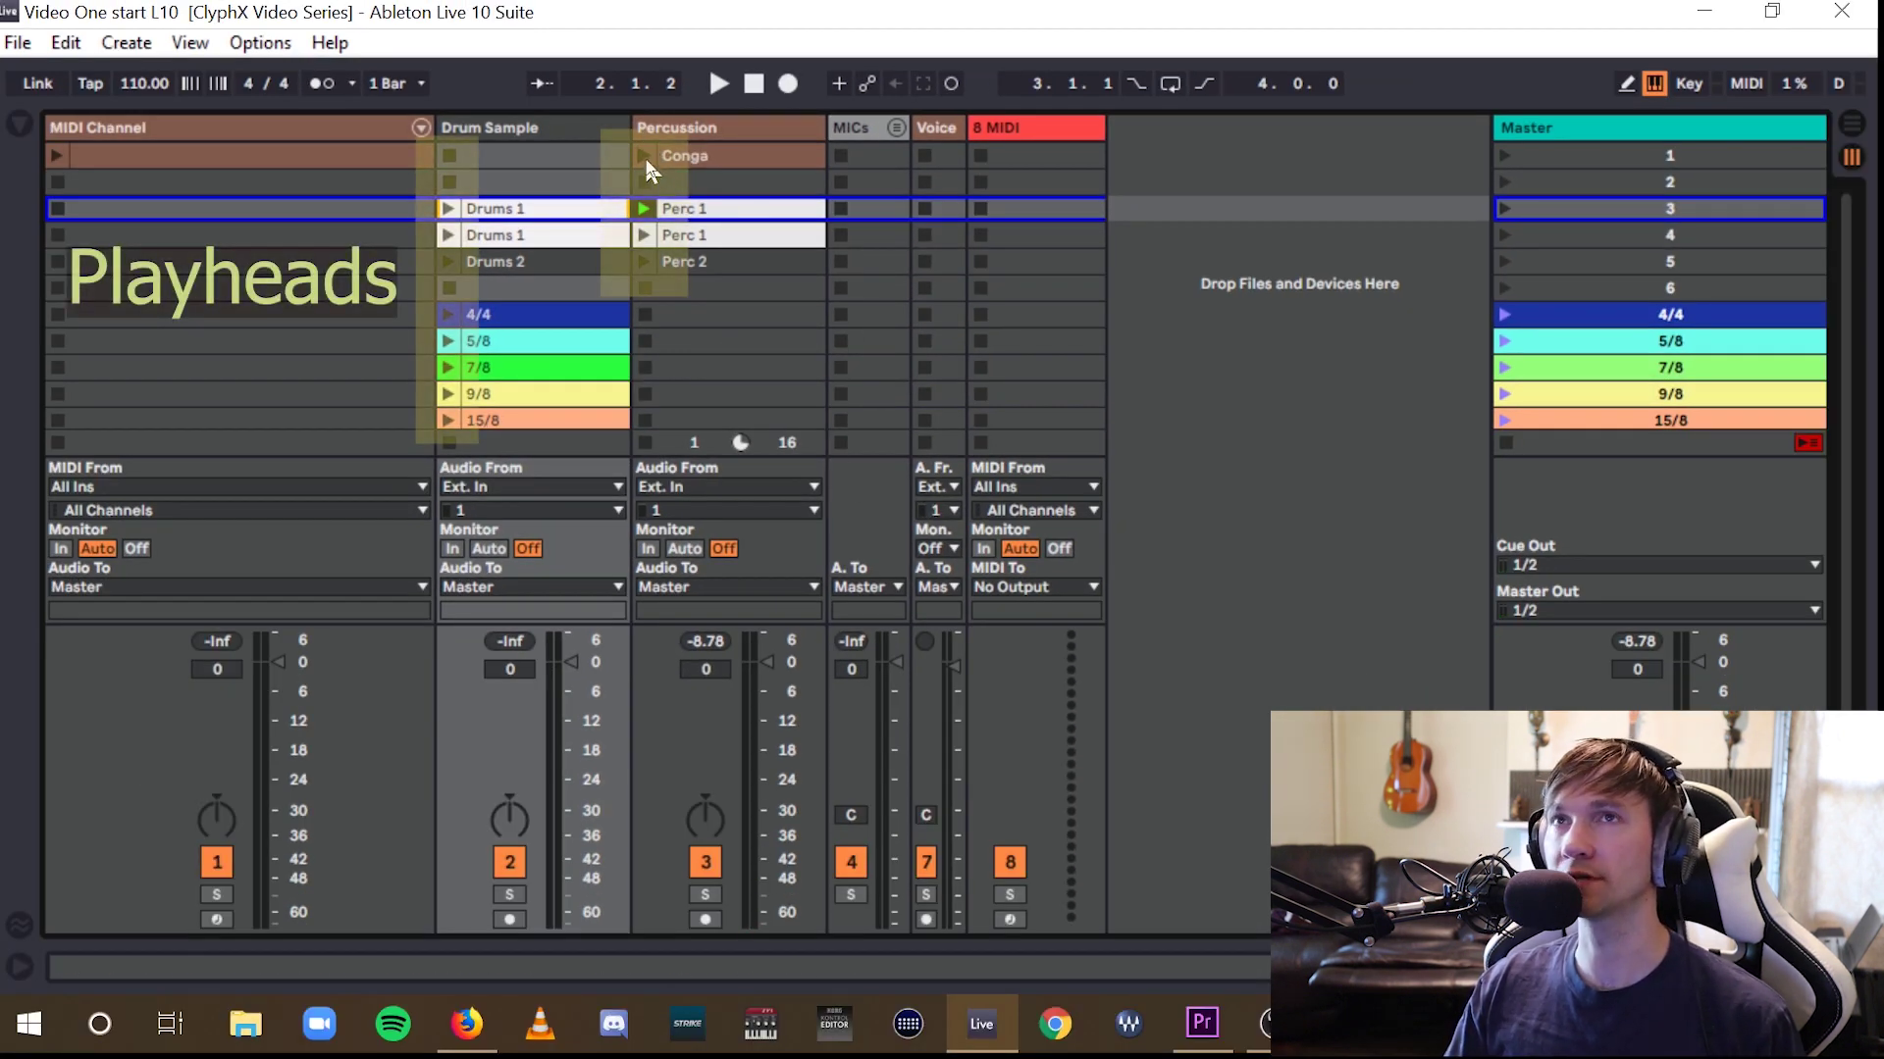
- Restart Perc 1 and open its clip details with Loop switched off
click(644, 208)
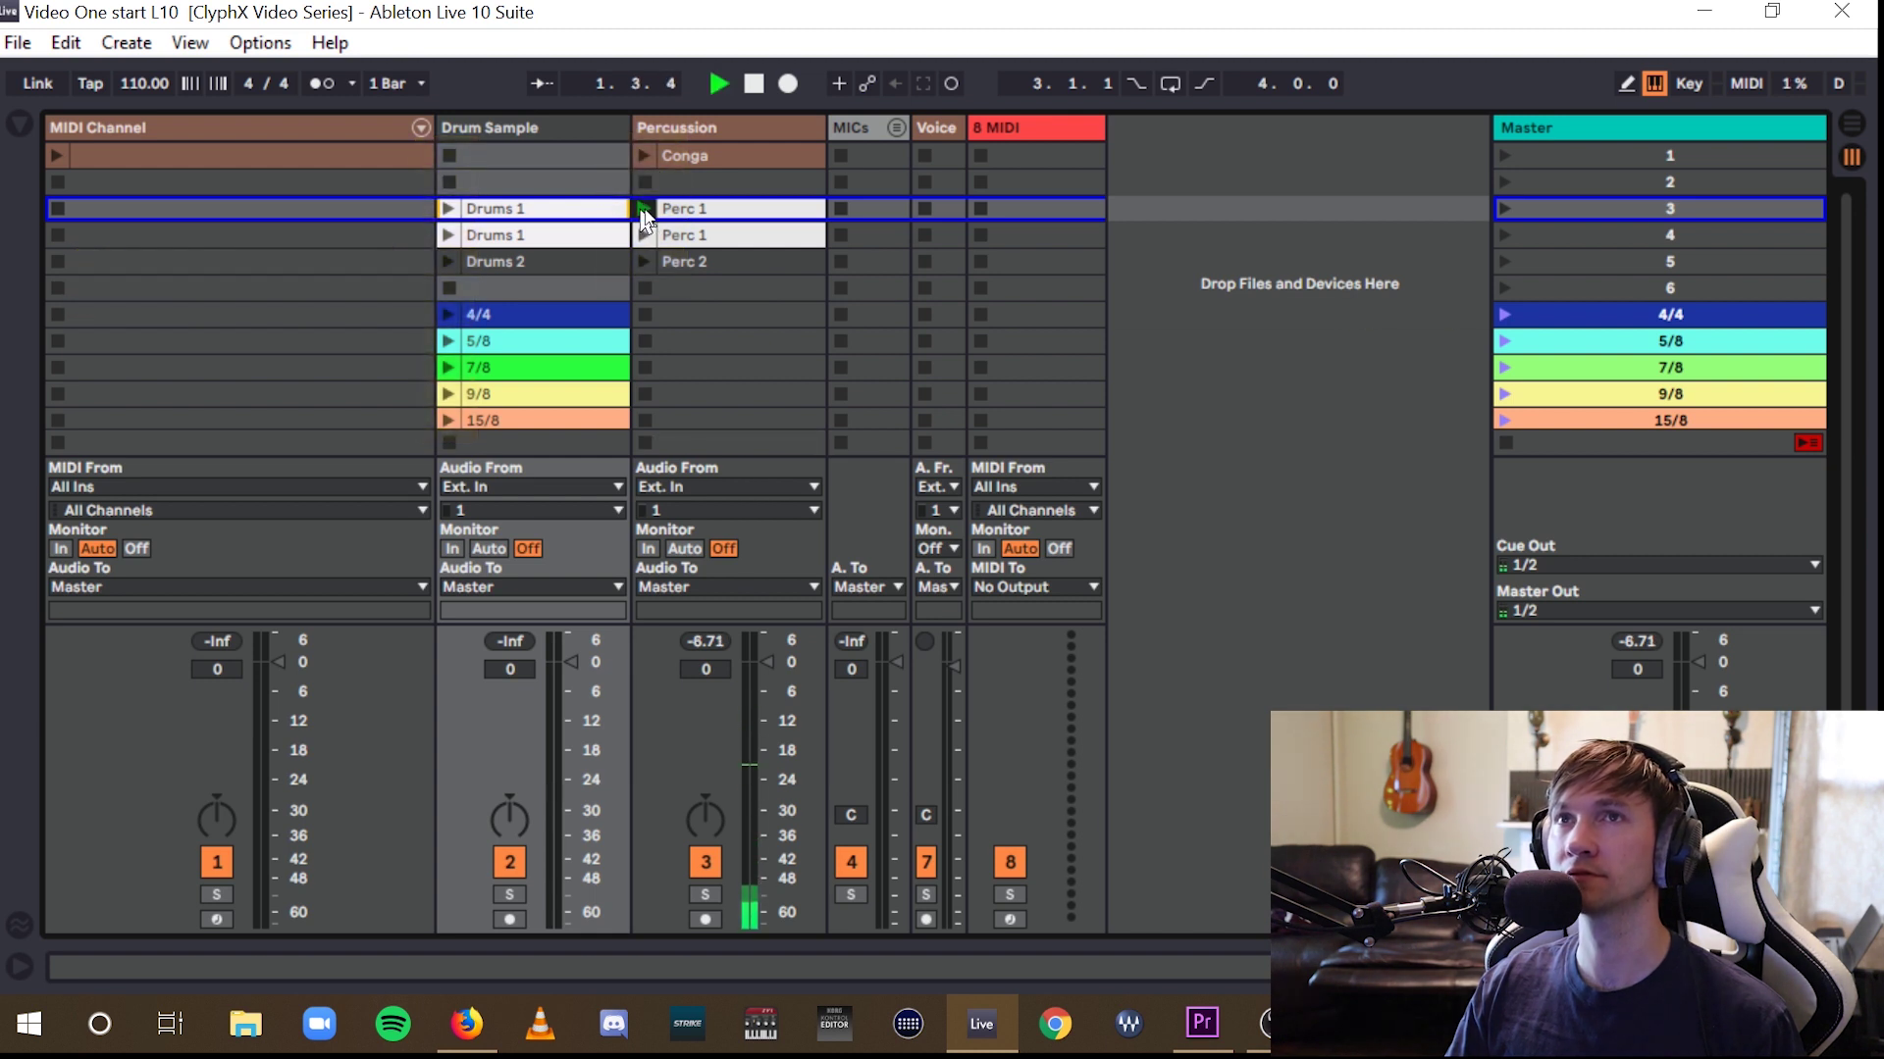
double_click(693, 217)
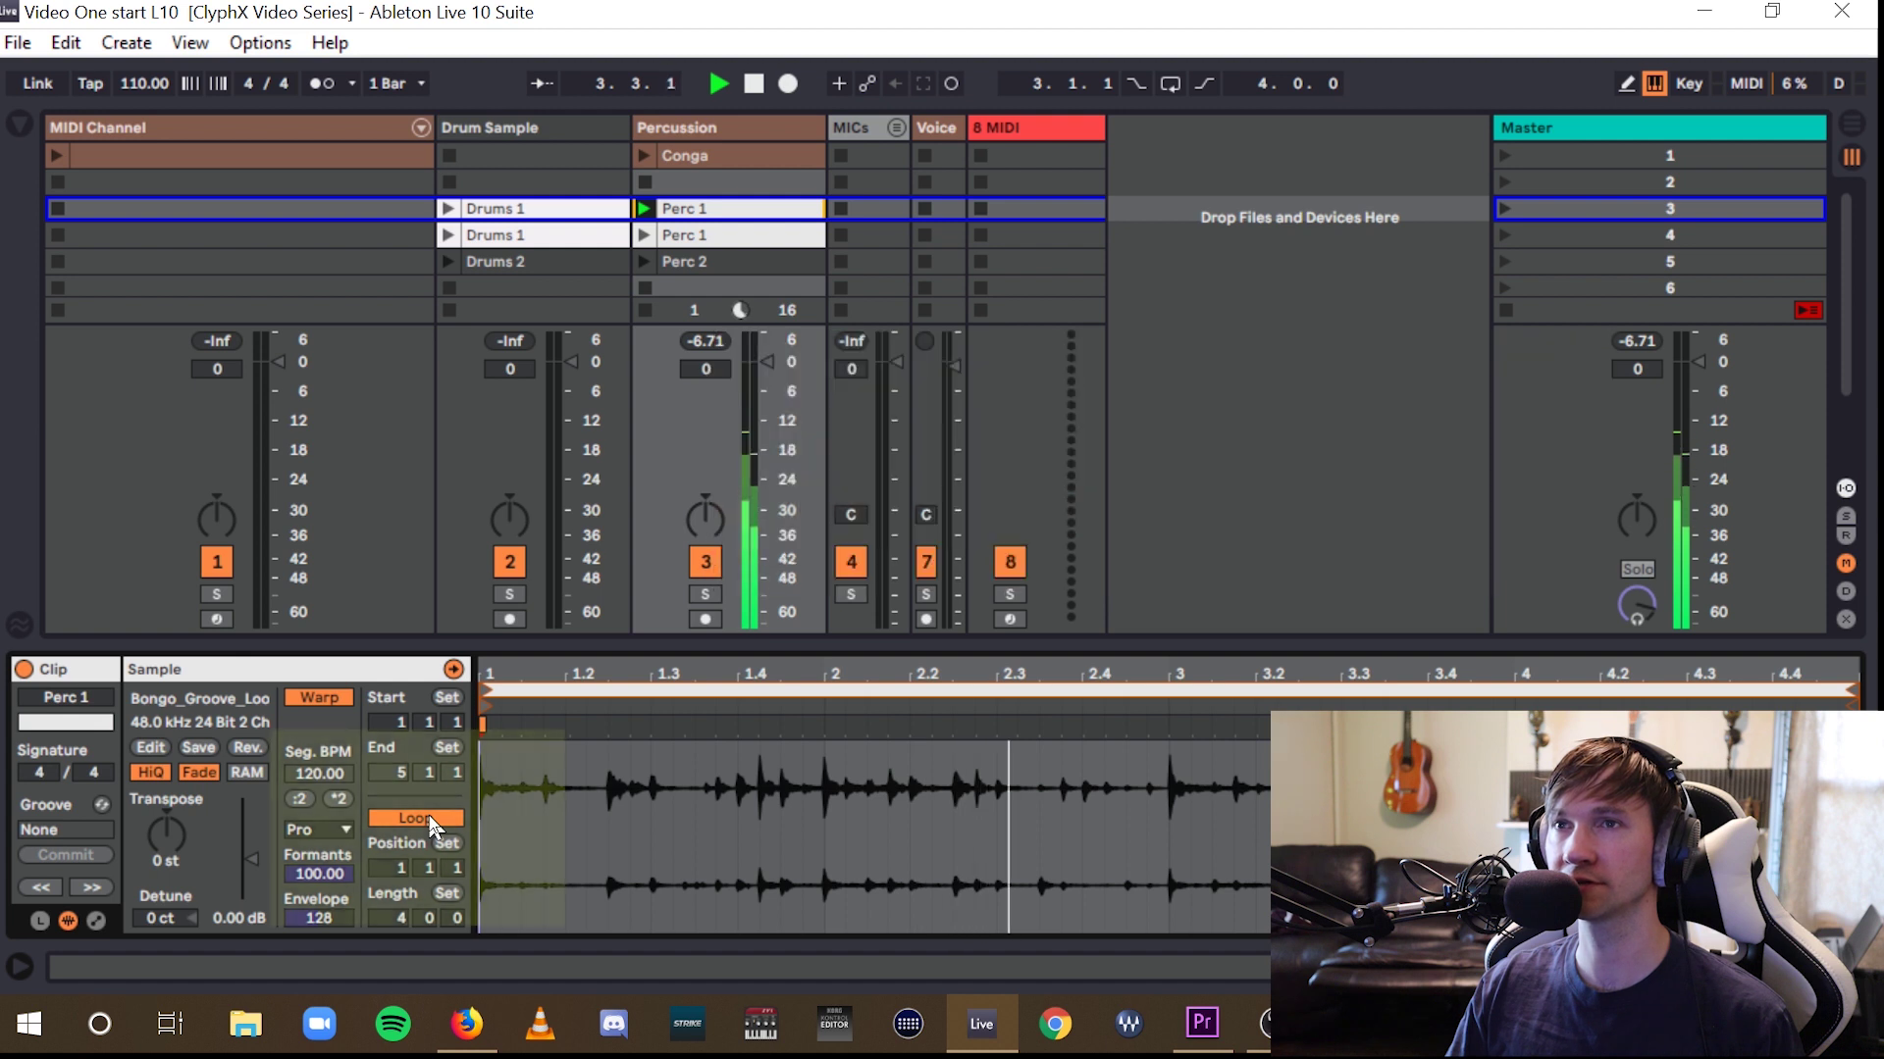
click(432, 822)
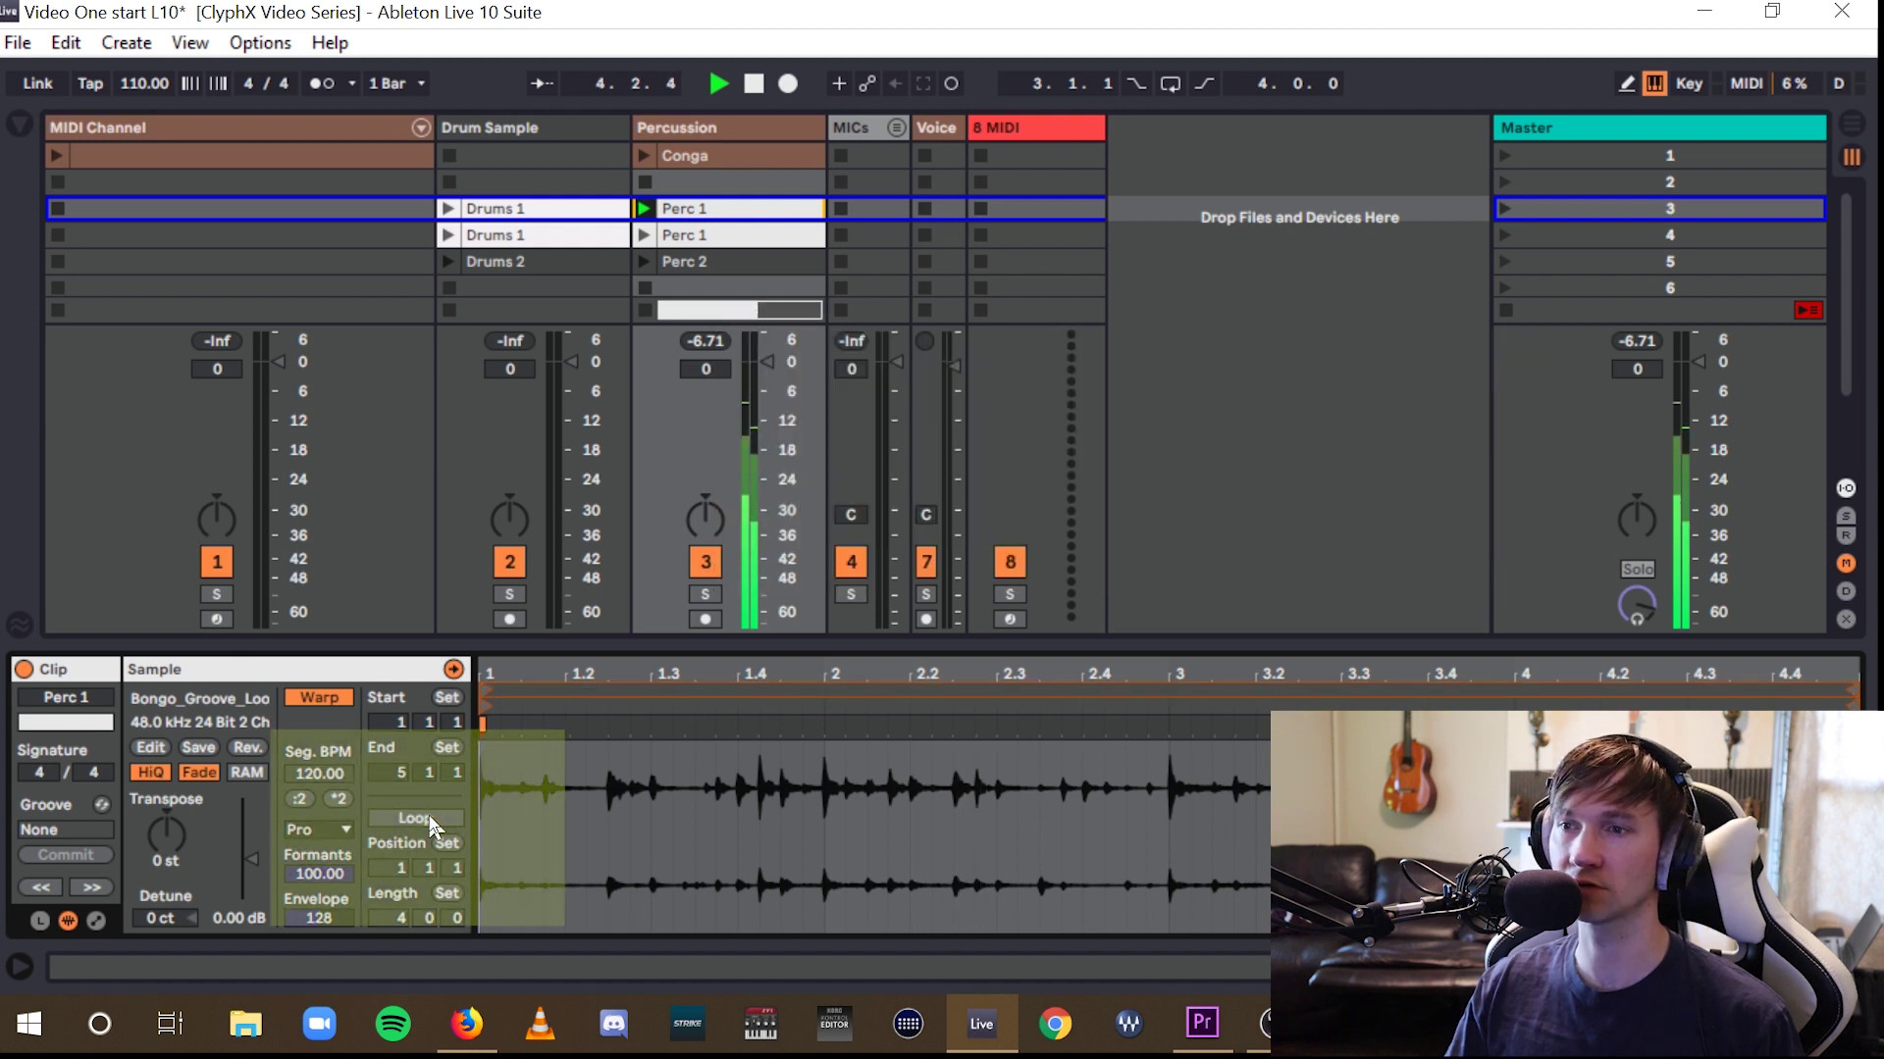
- Turn Perc 1's Loop back on, enable the metronome, then stop playback
click(431, 820)
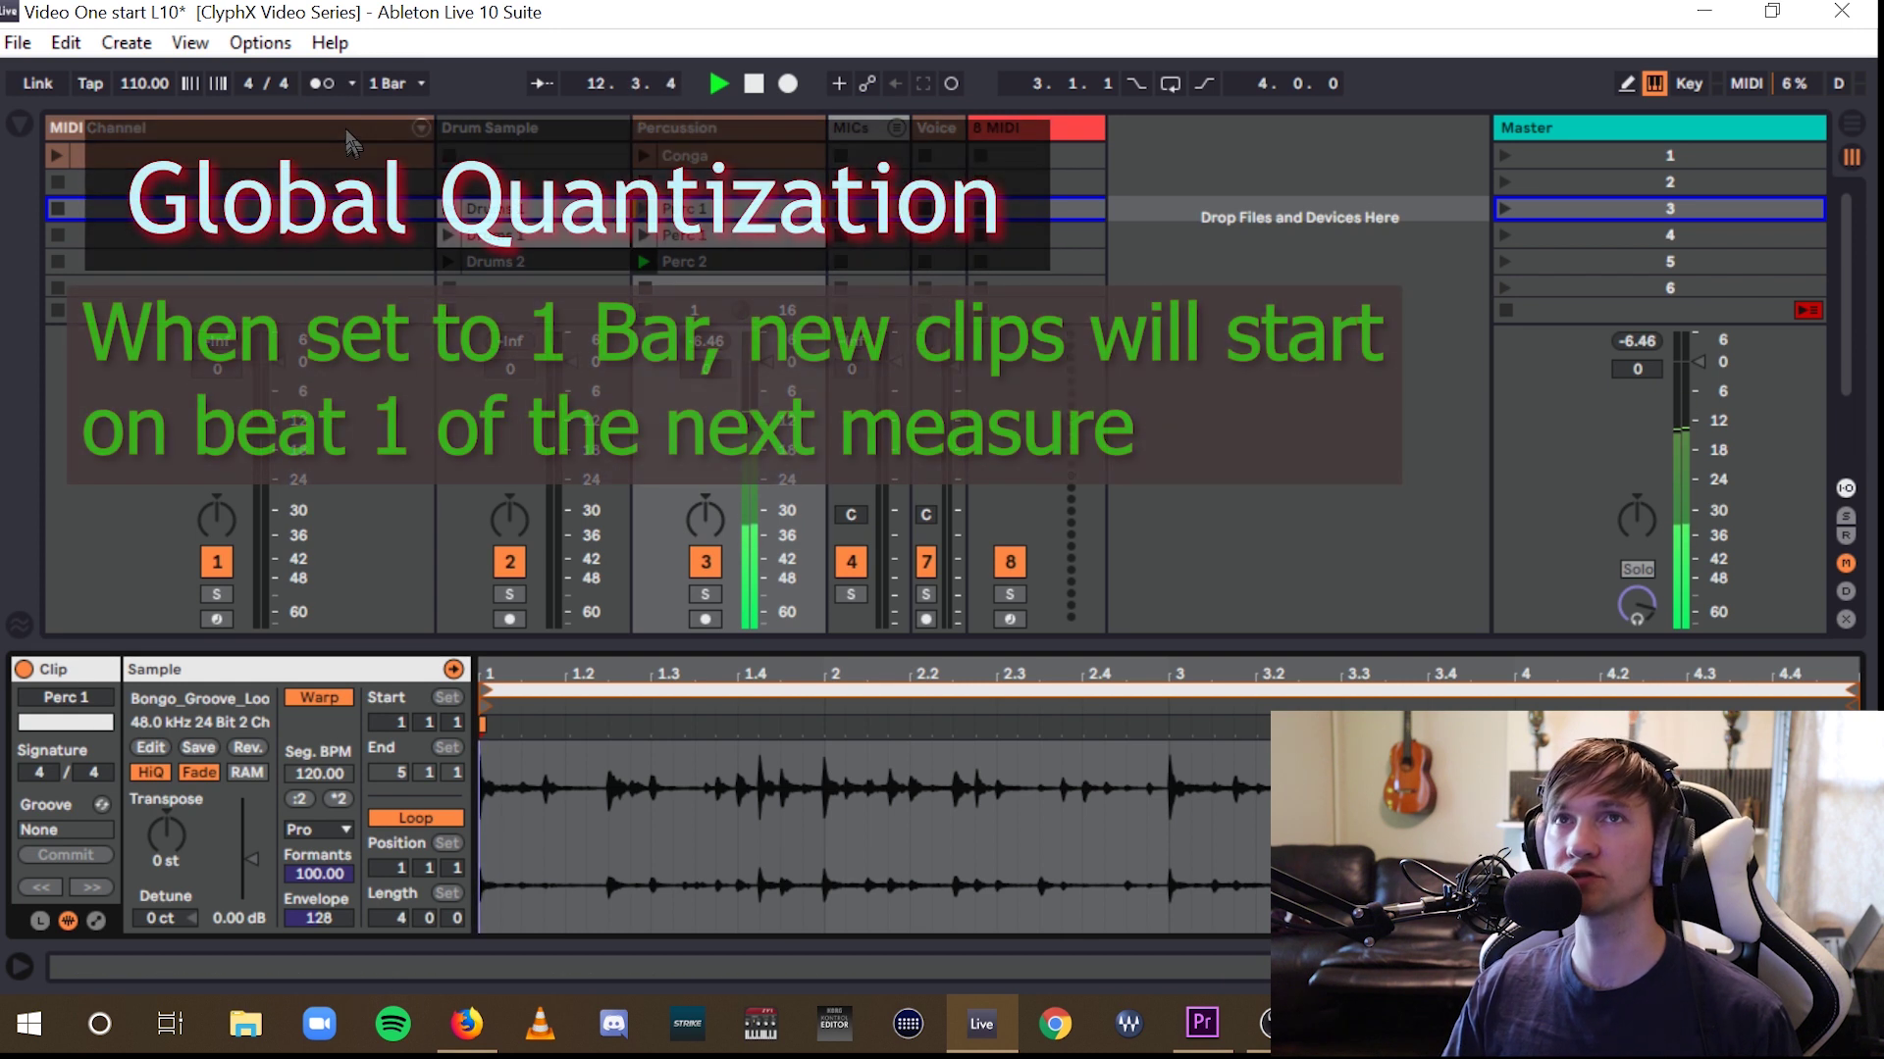
click(322, 84)
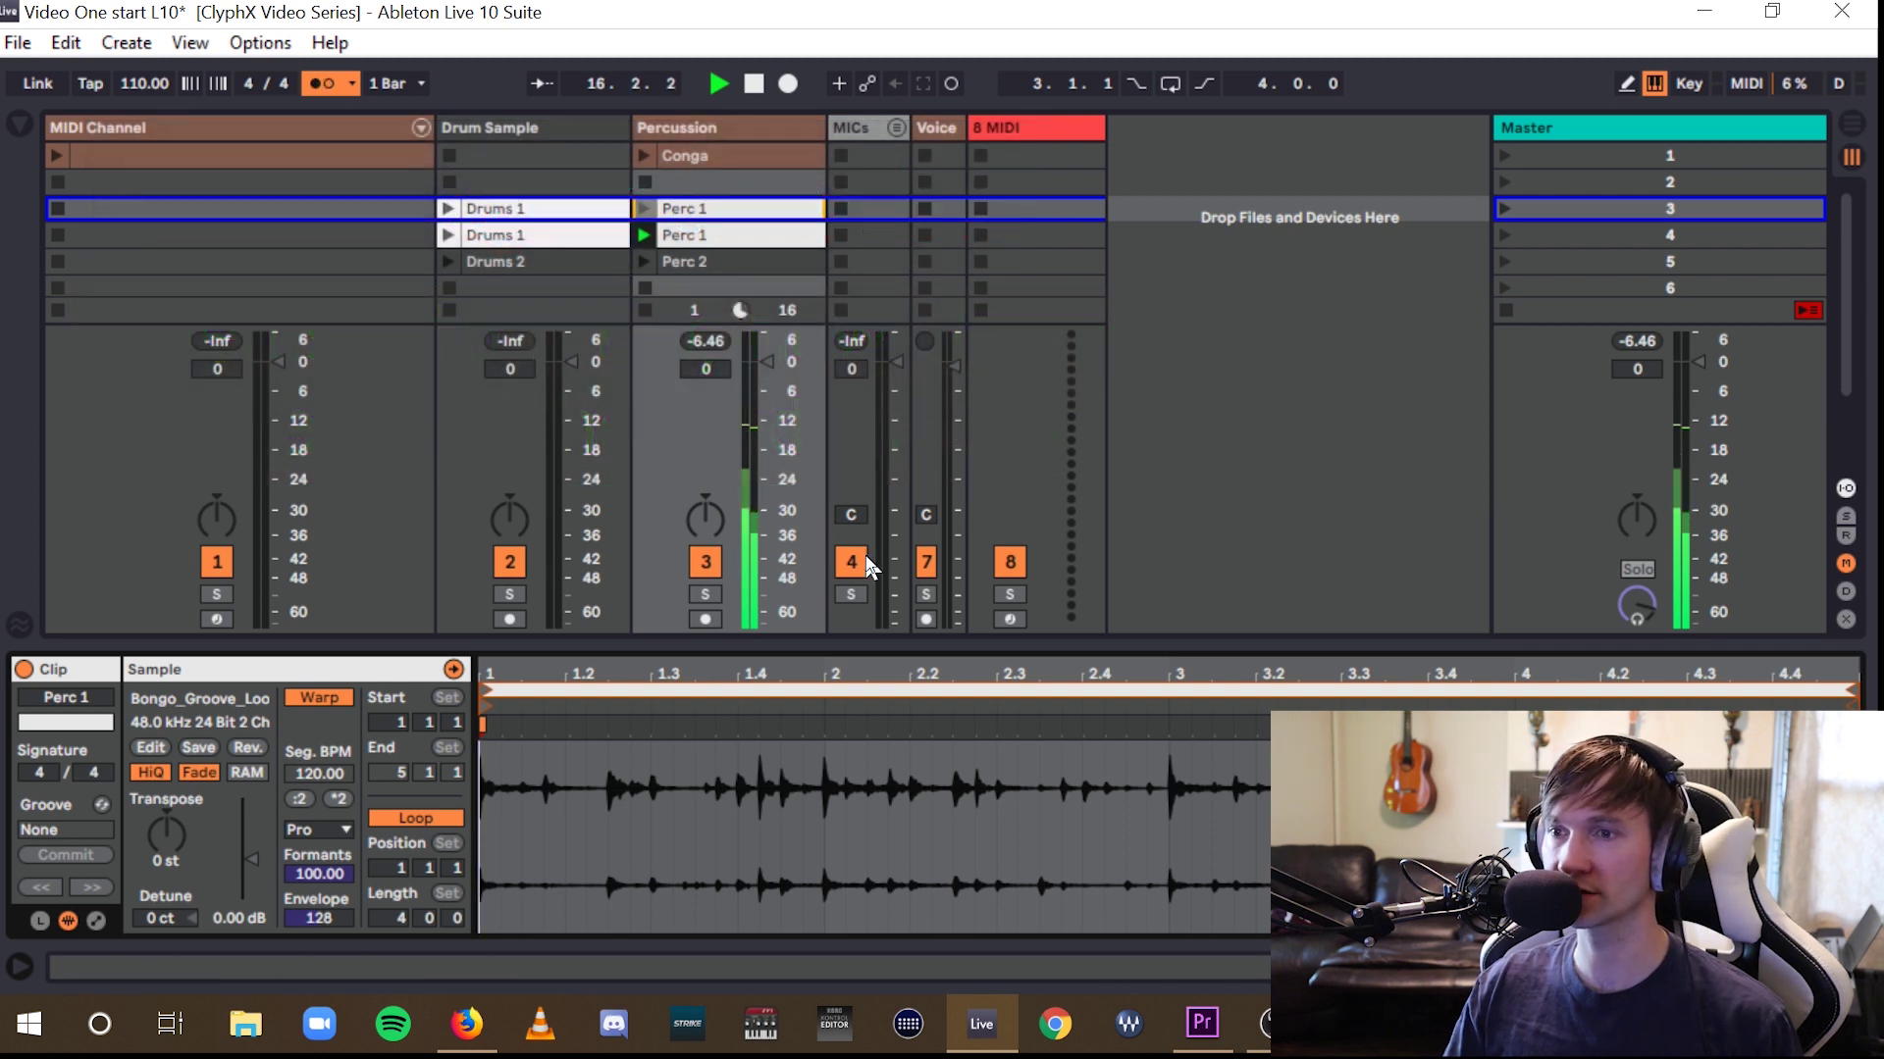
key(space)
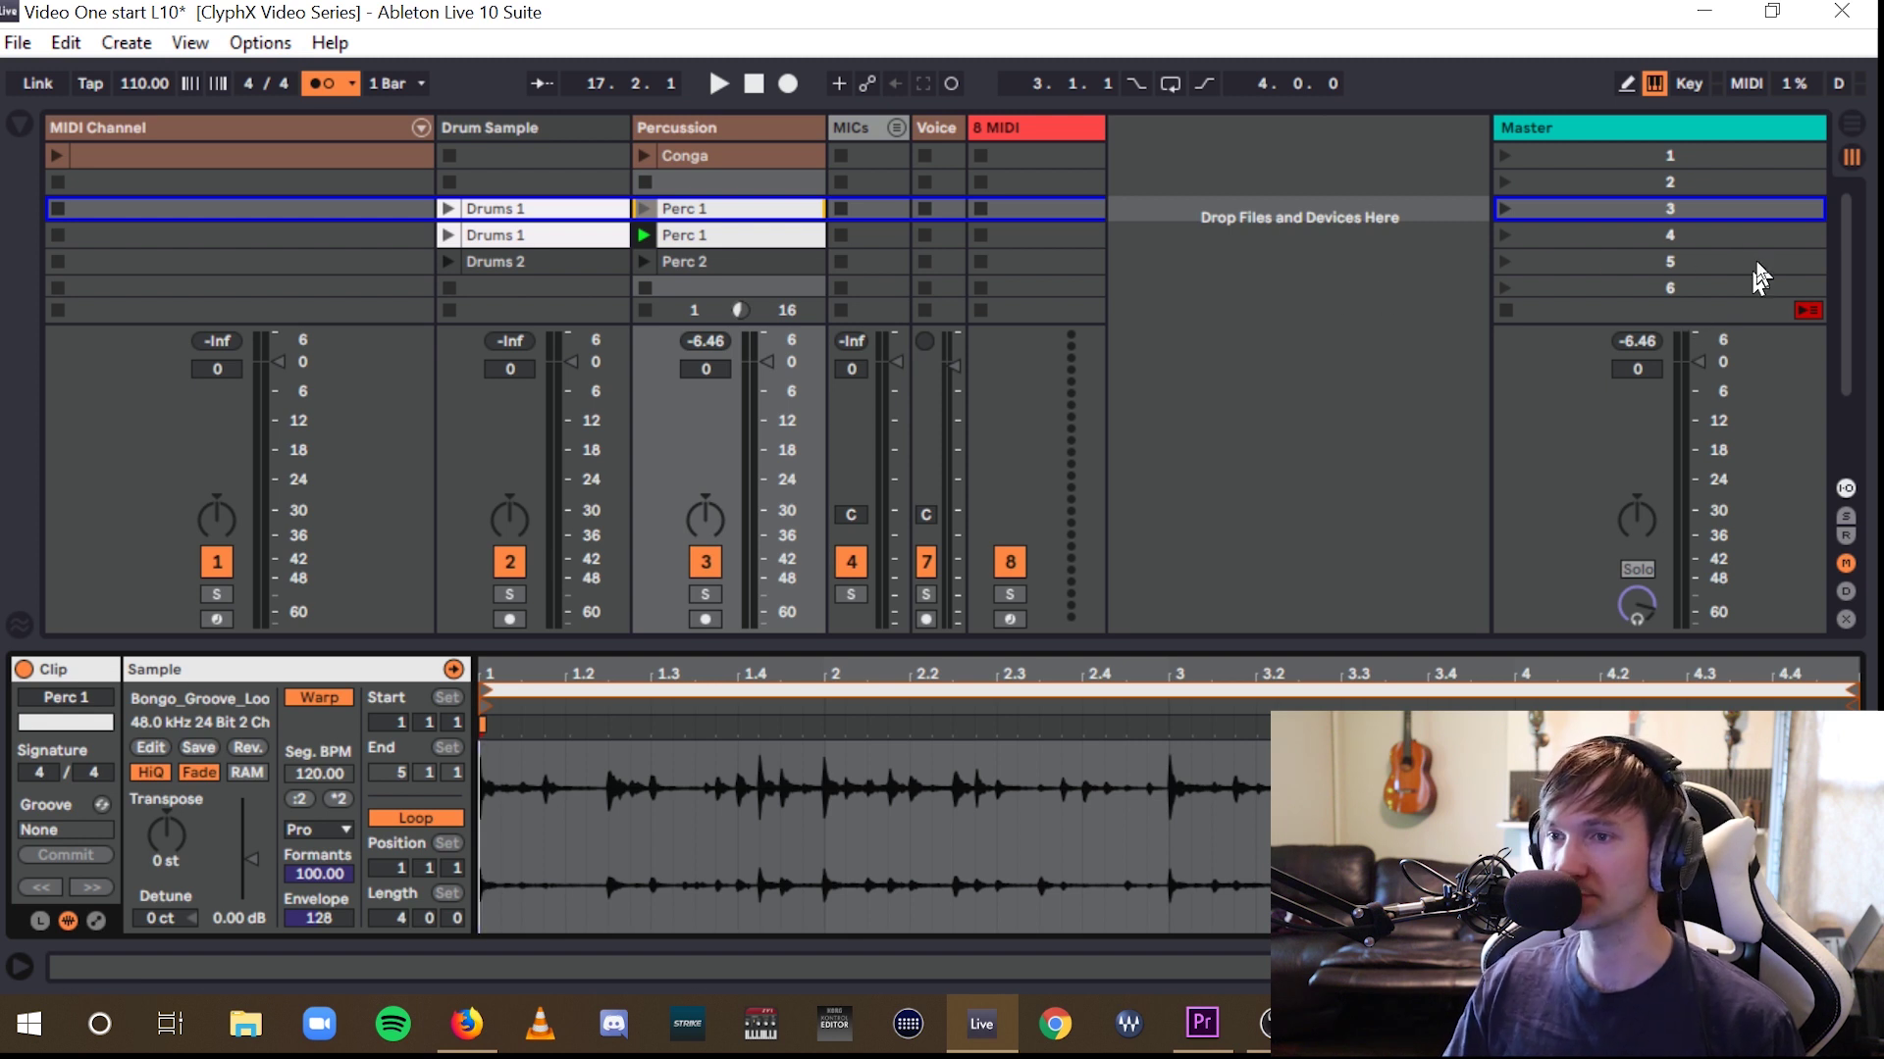
- Launch scene 3, queue scene 5 with Drums 2 and Perc 2, then stop playback
click(1502, 209)
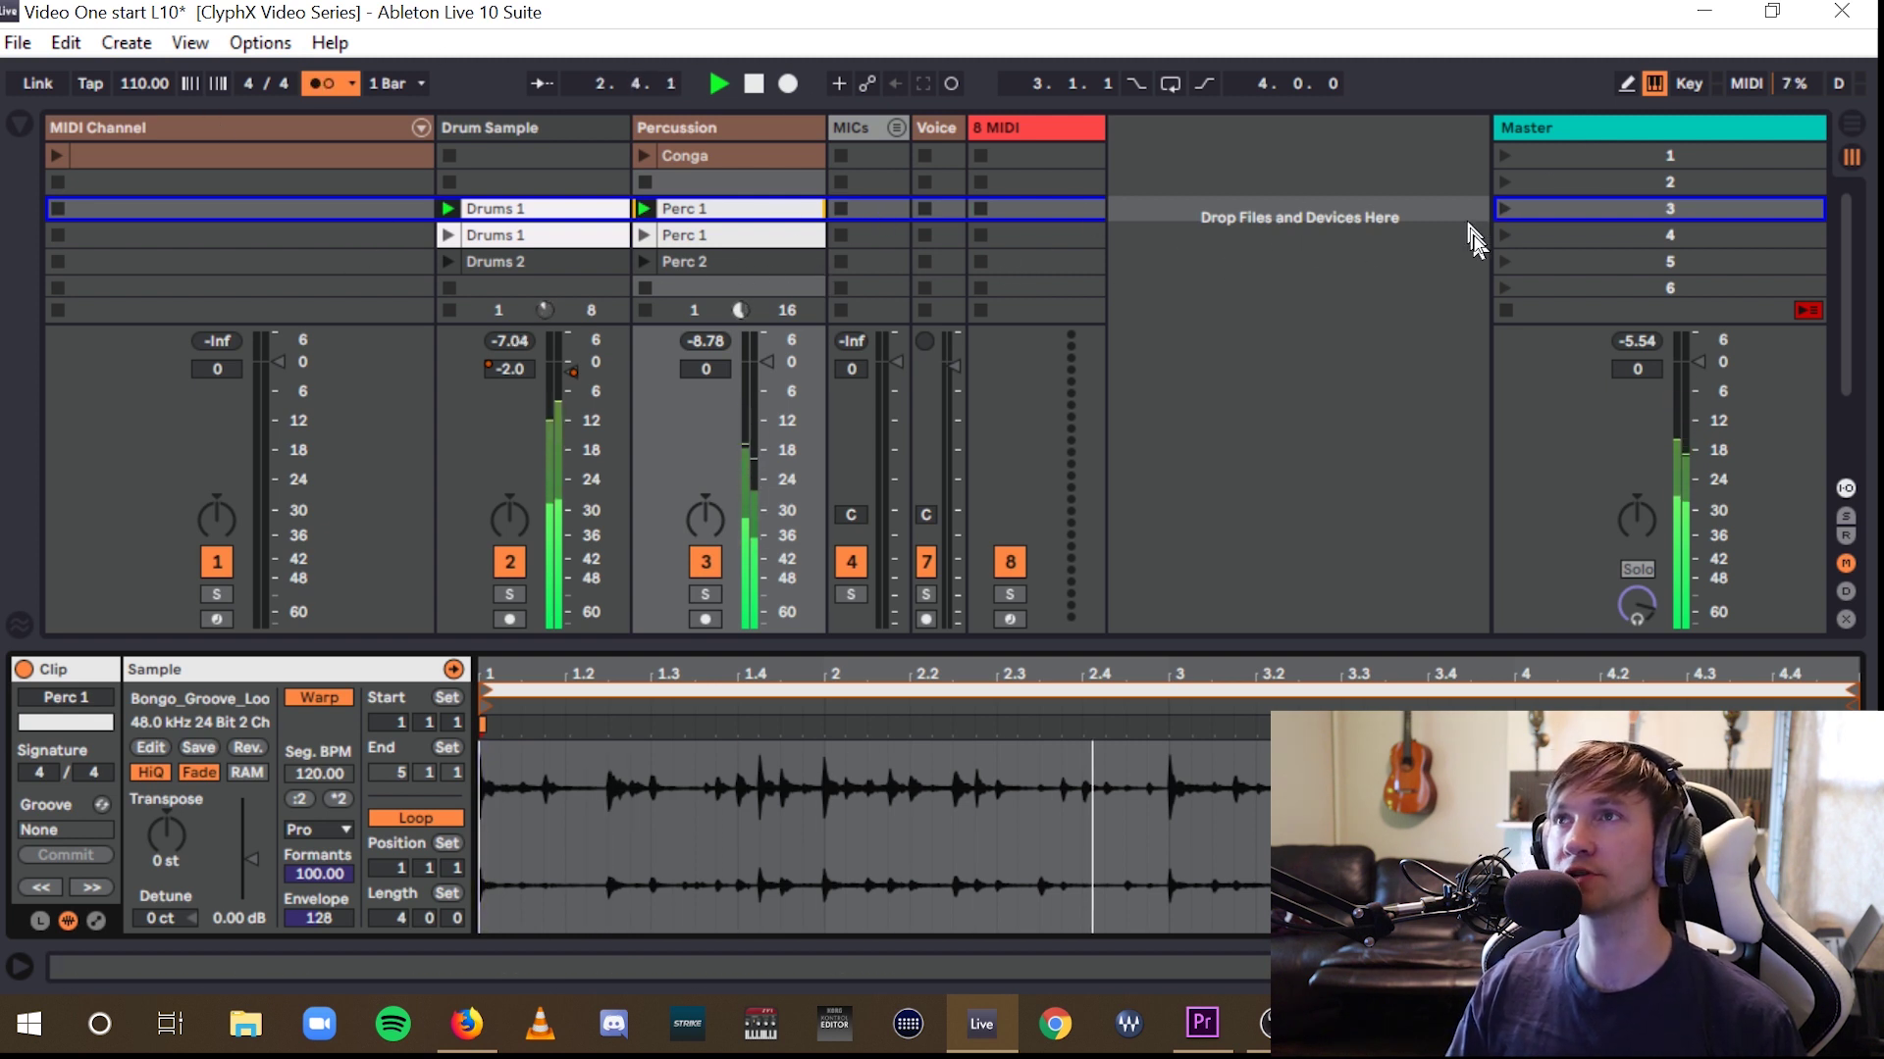
click(1504, 259)
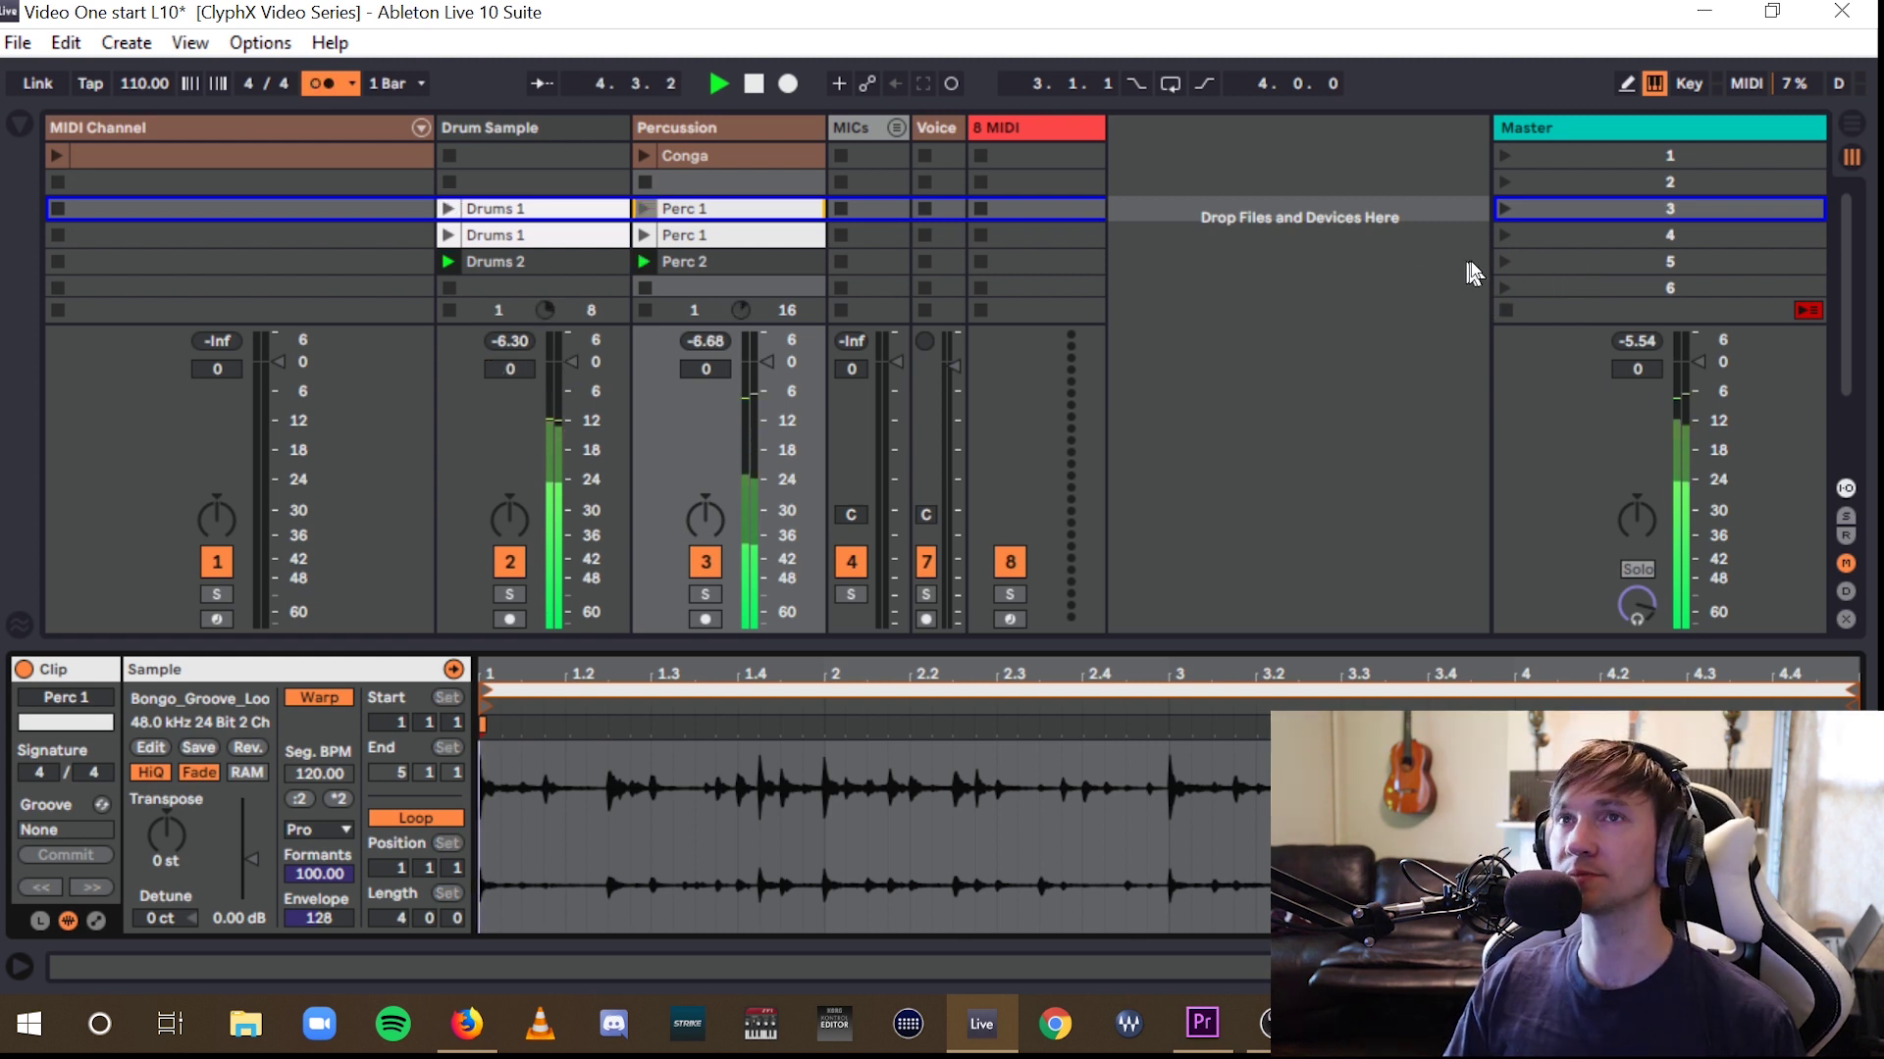
scroll(1481, 273, down, 1)
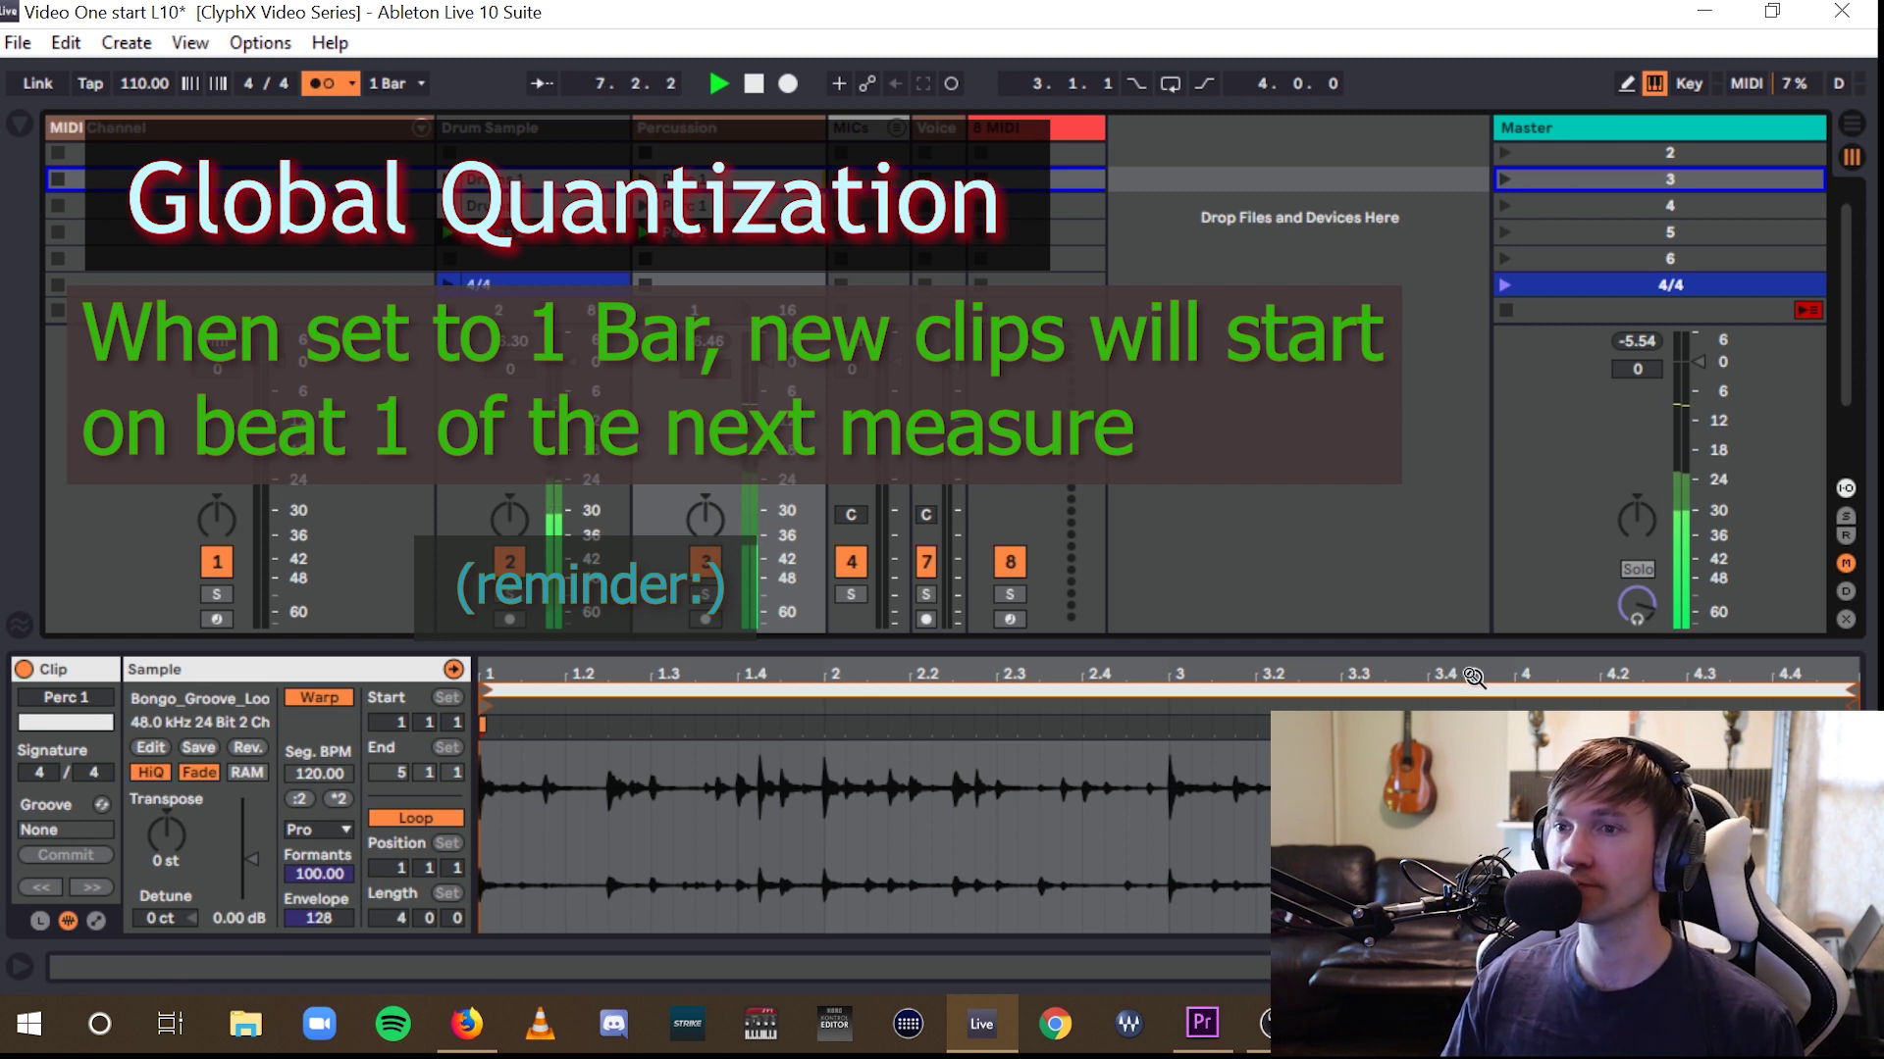
key(space)
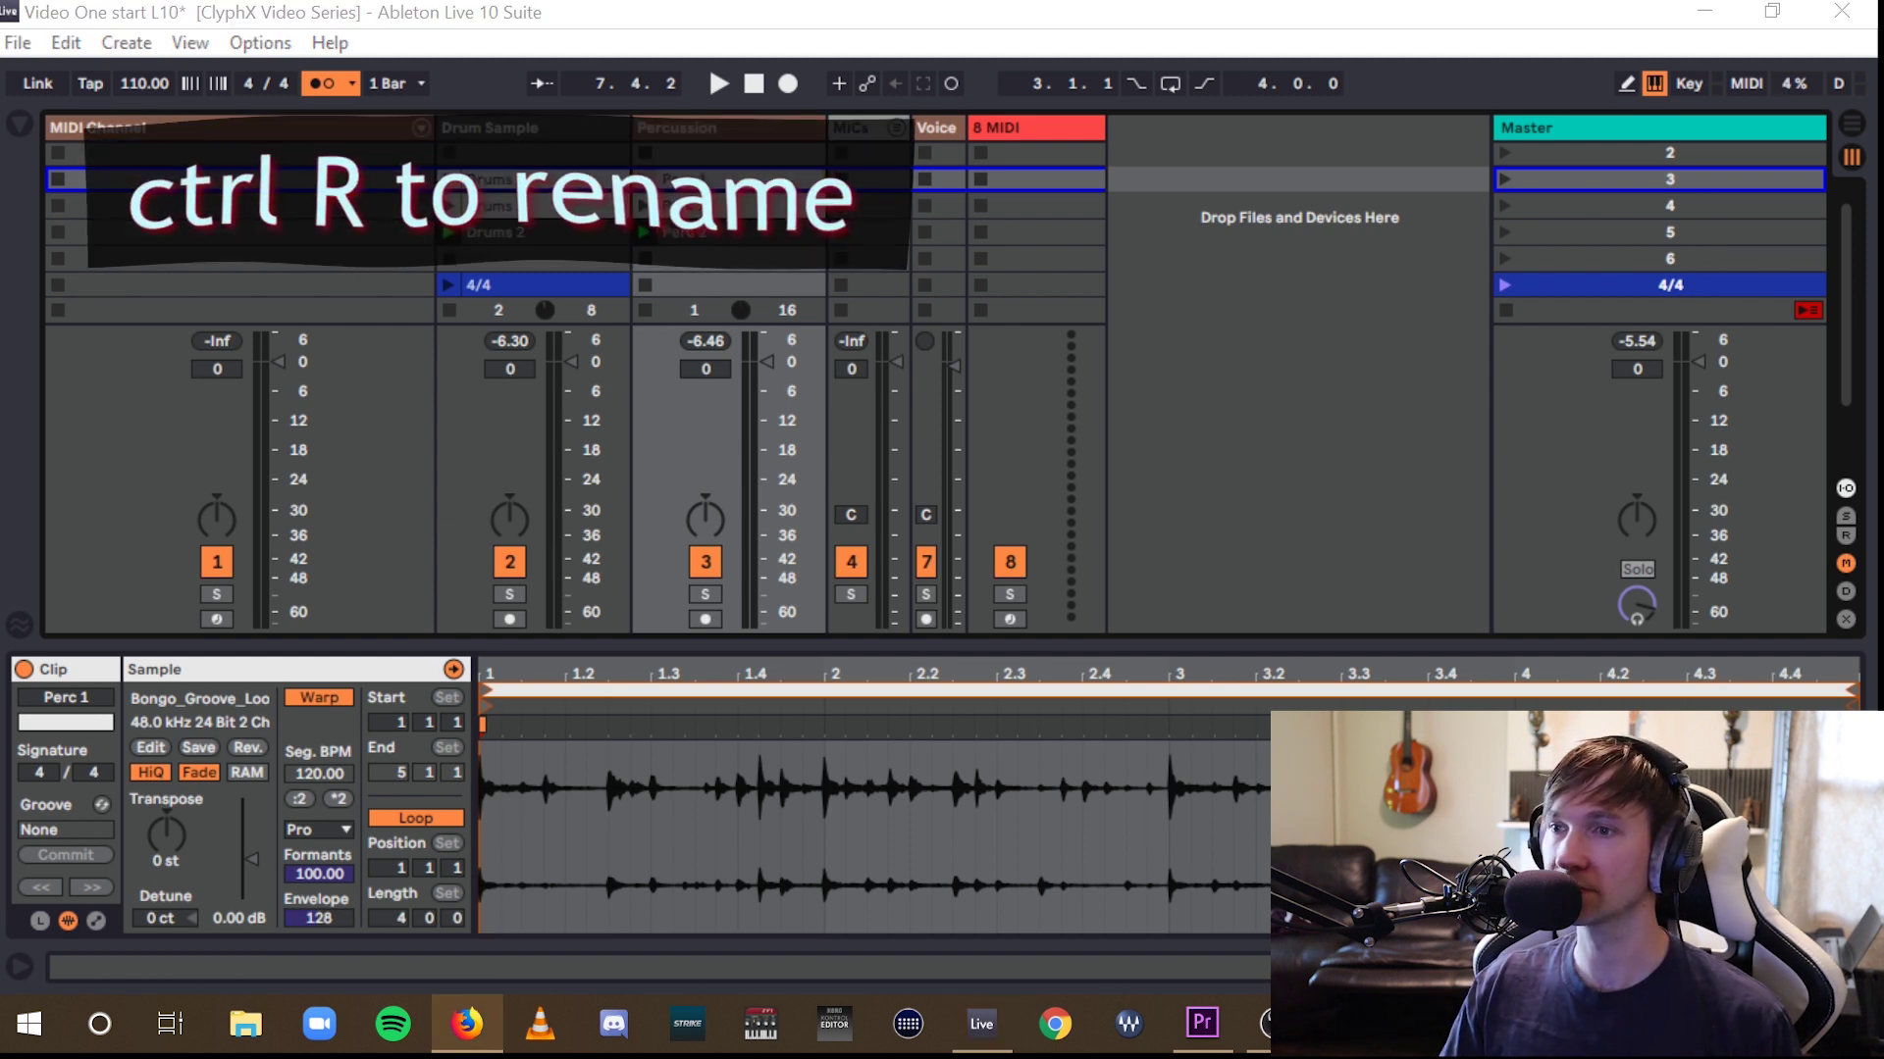
- Rename Master scenes 3 and 4 to '100 BPM' and '120 BPM'
key(ctrl+r)
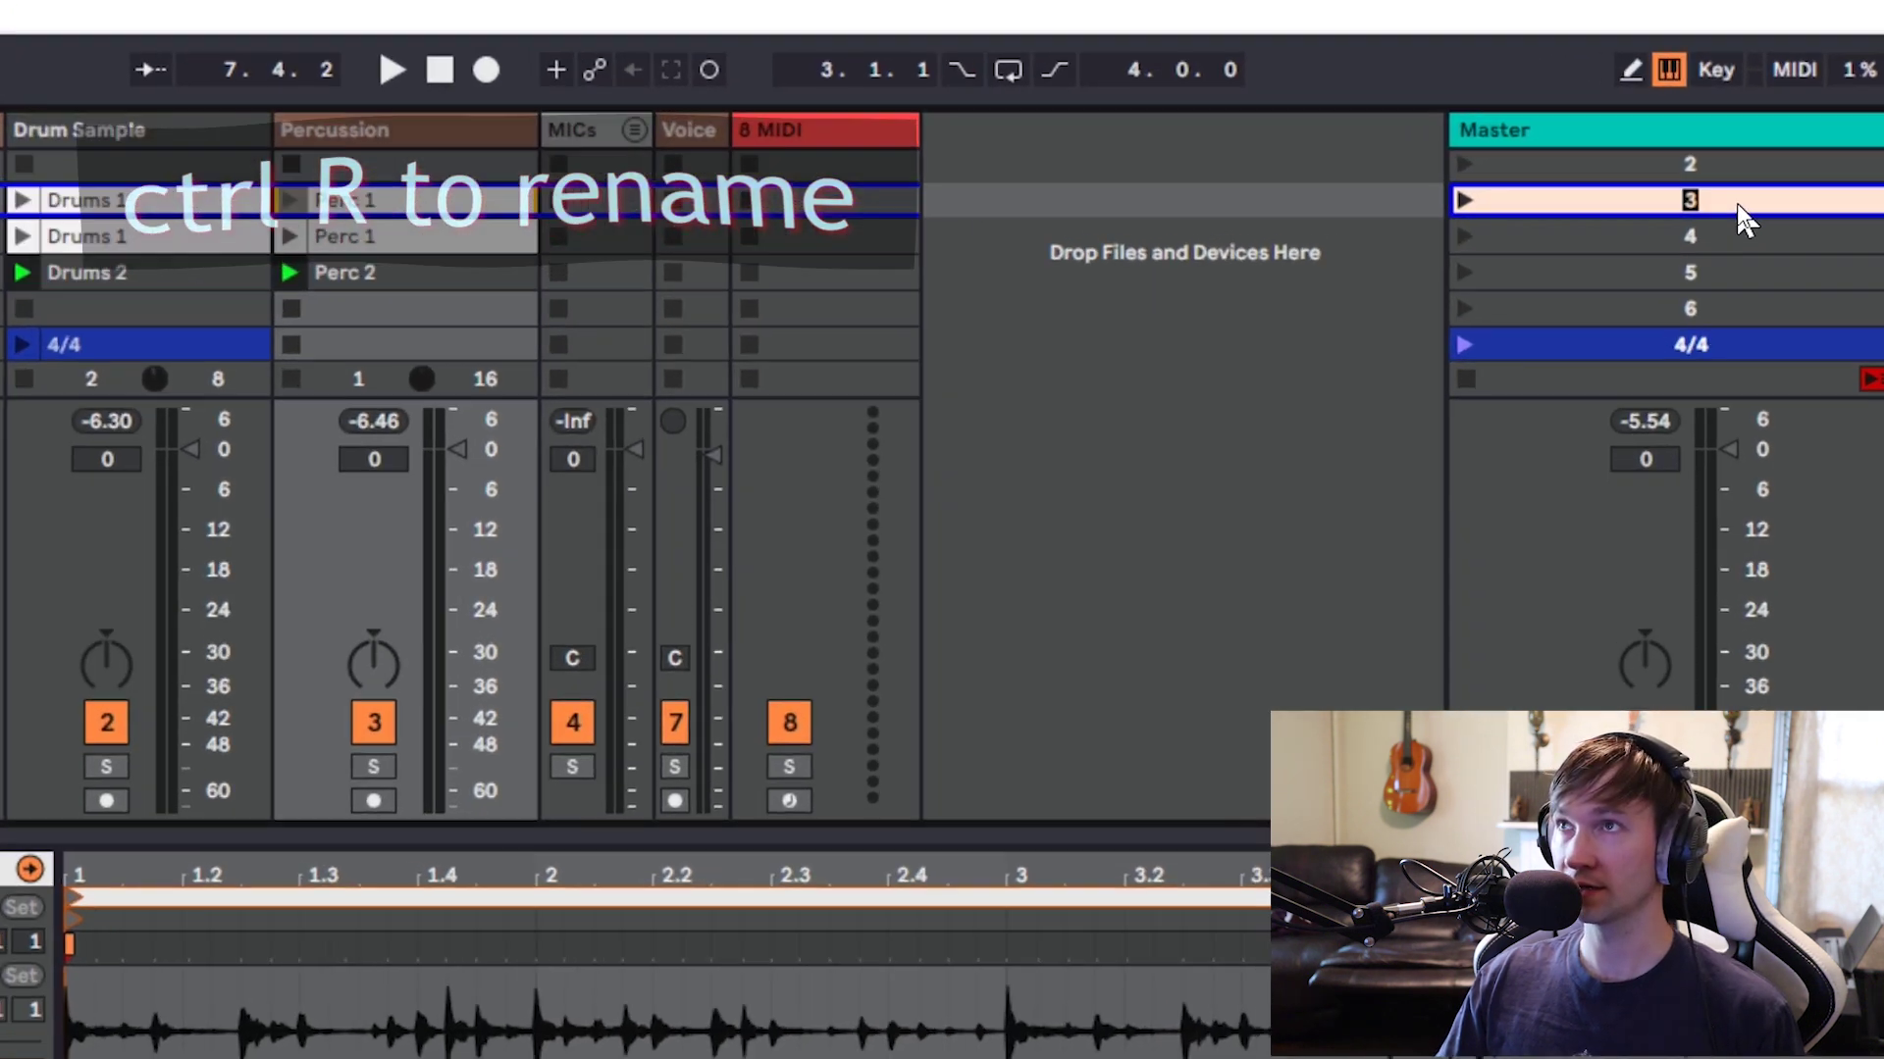
text(100 BPM)
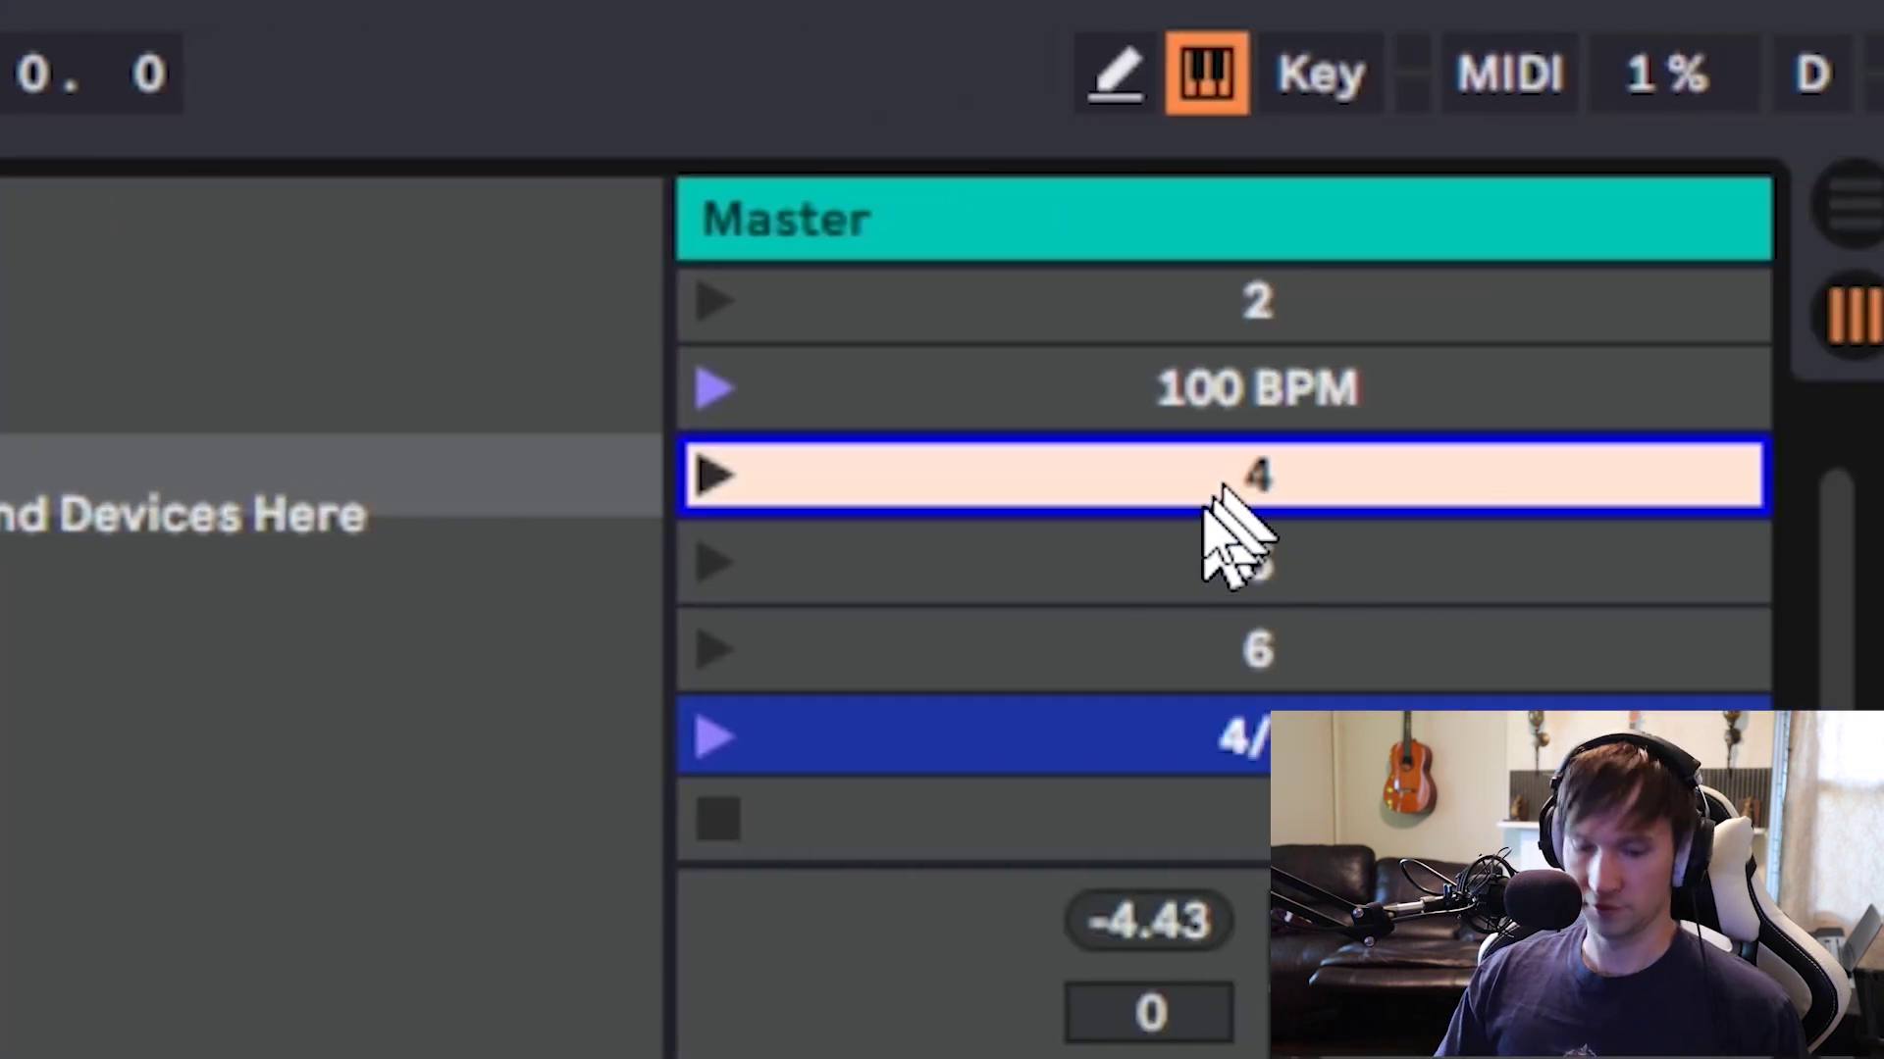
key(ctrl+r)
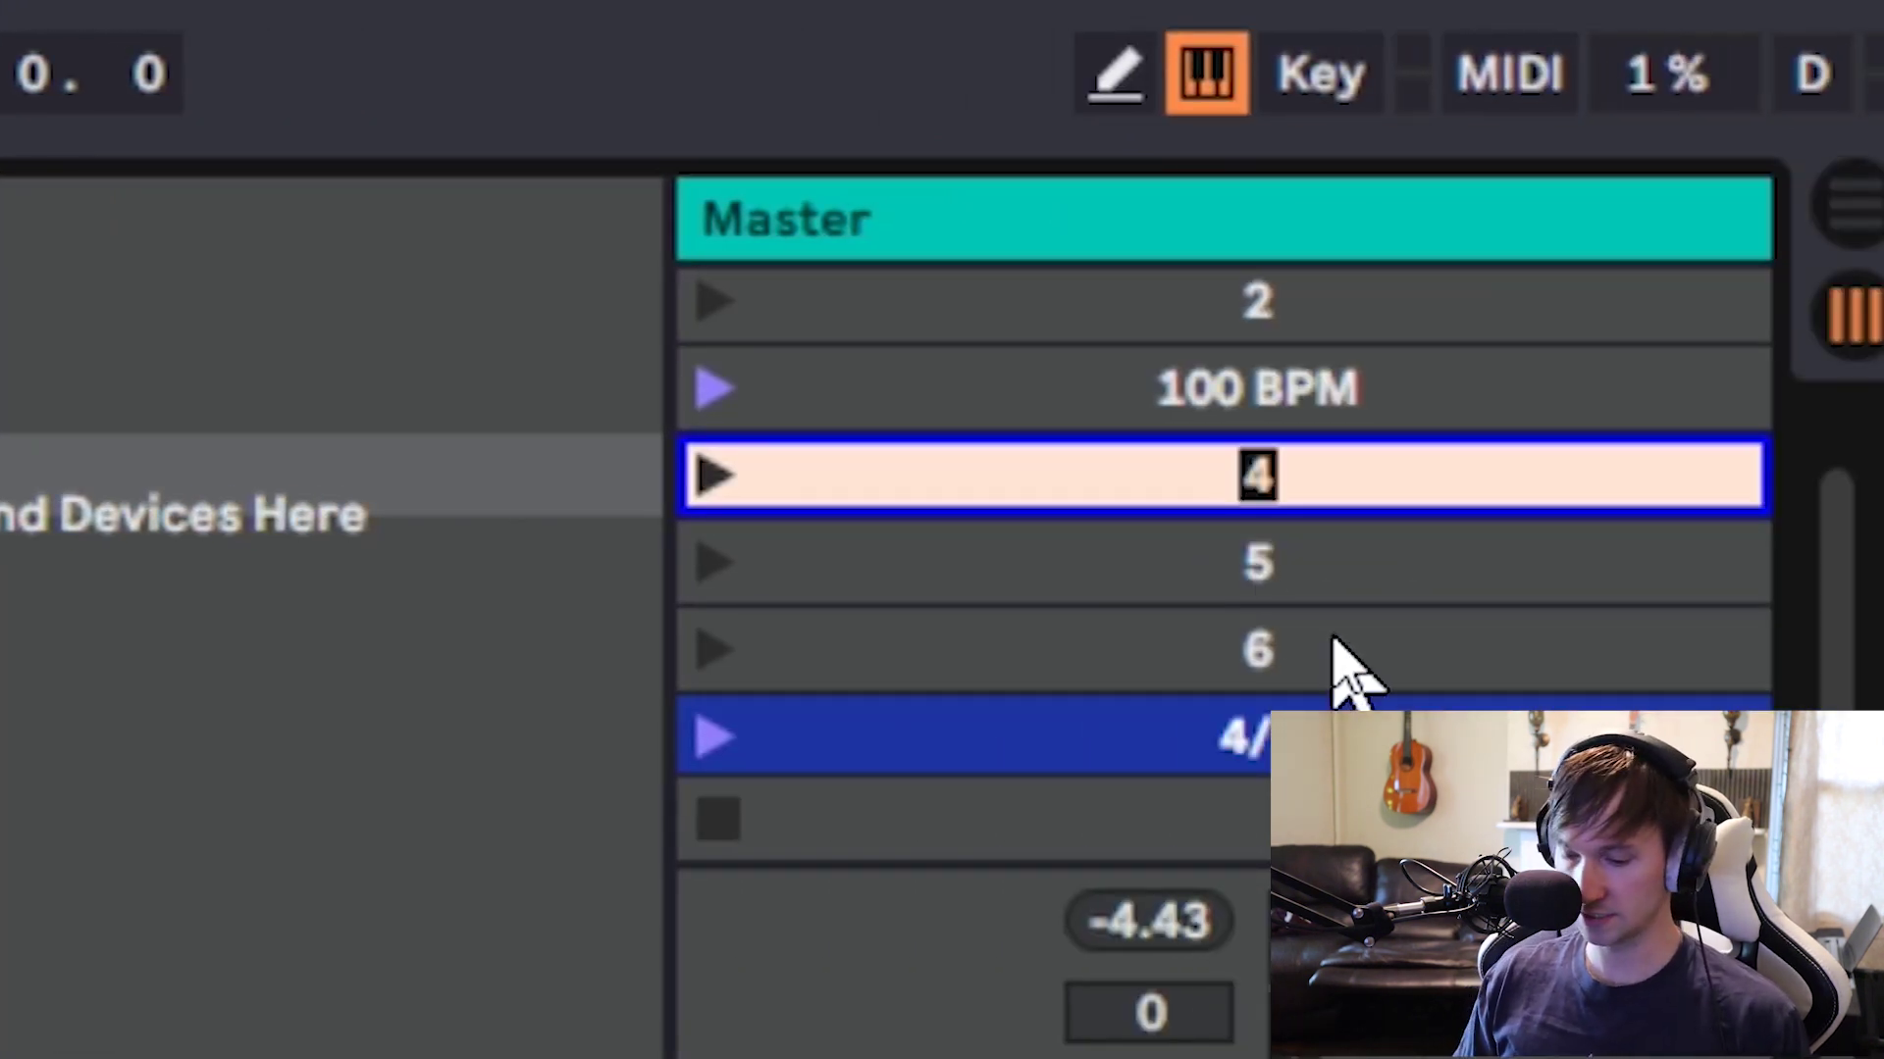
text(12)
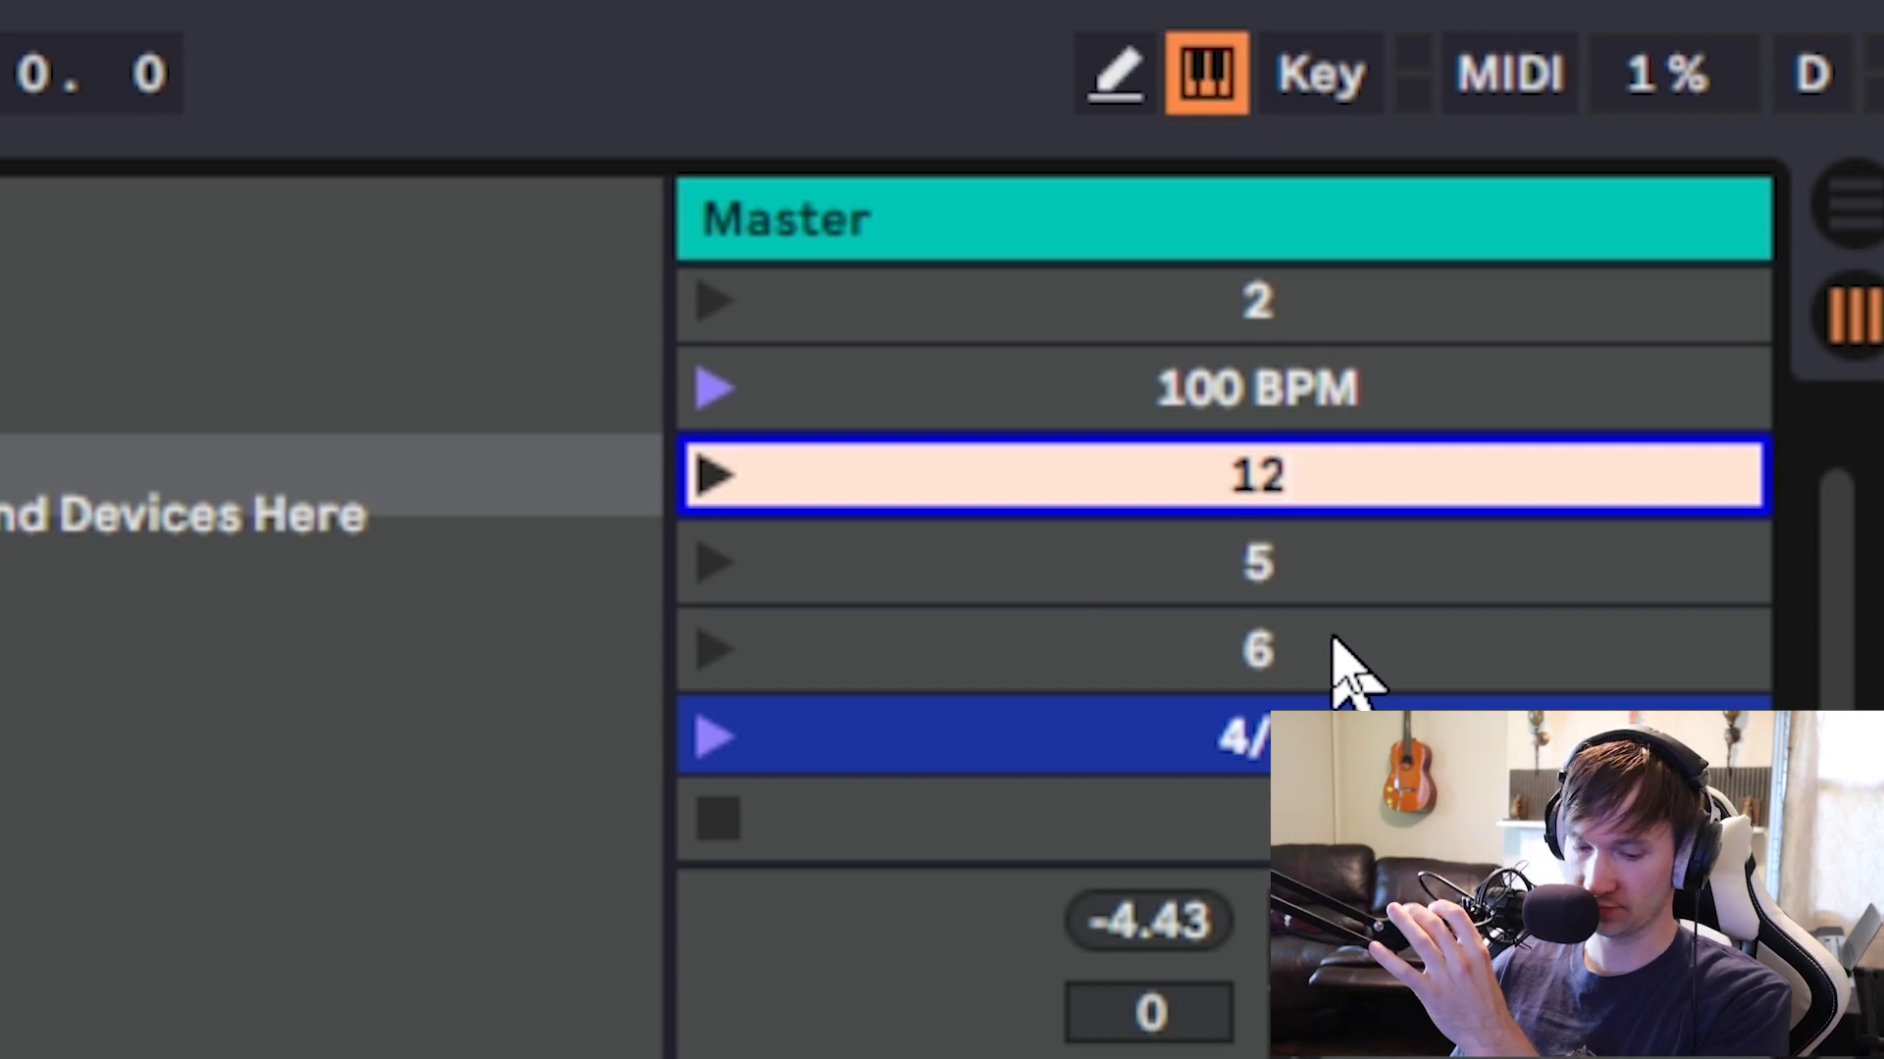
text(20)
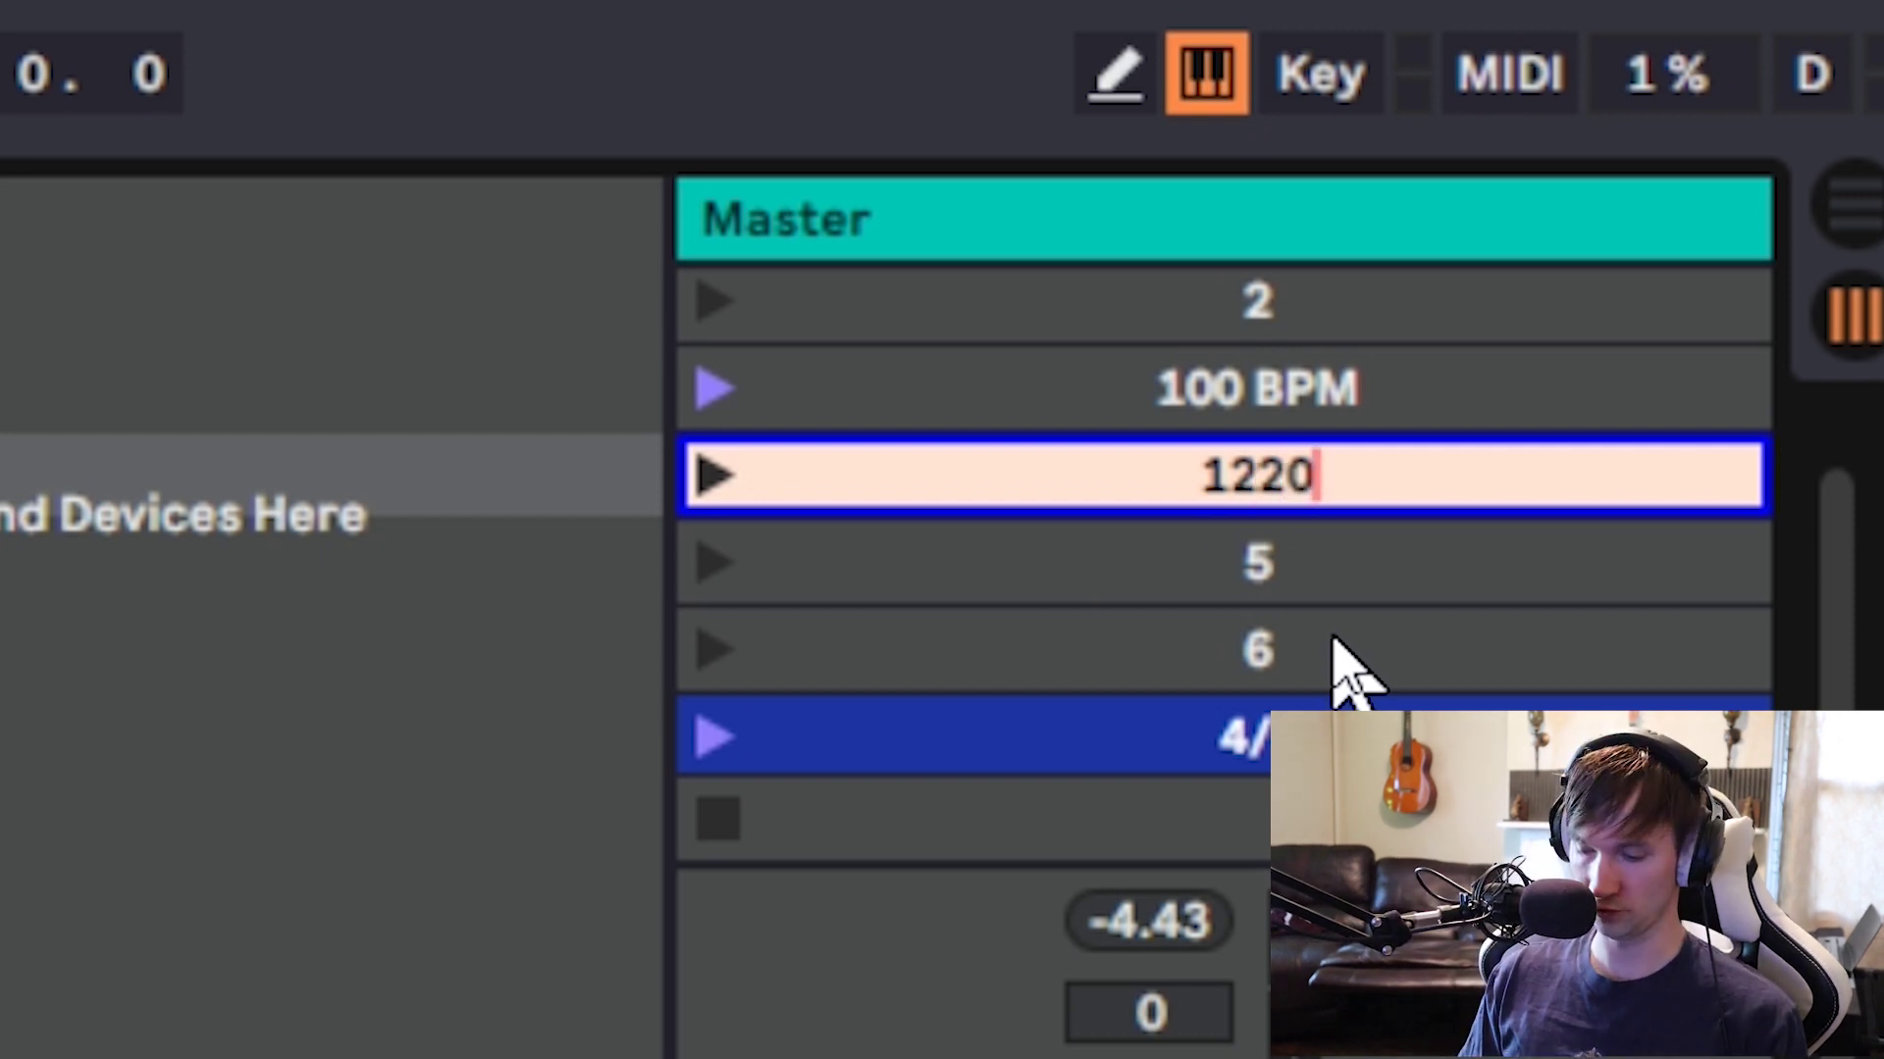
key(BackSpace)
text(0)
key(BackSpace)
key(BackSpace)
text(0)
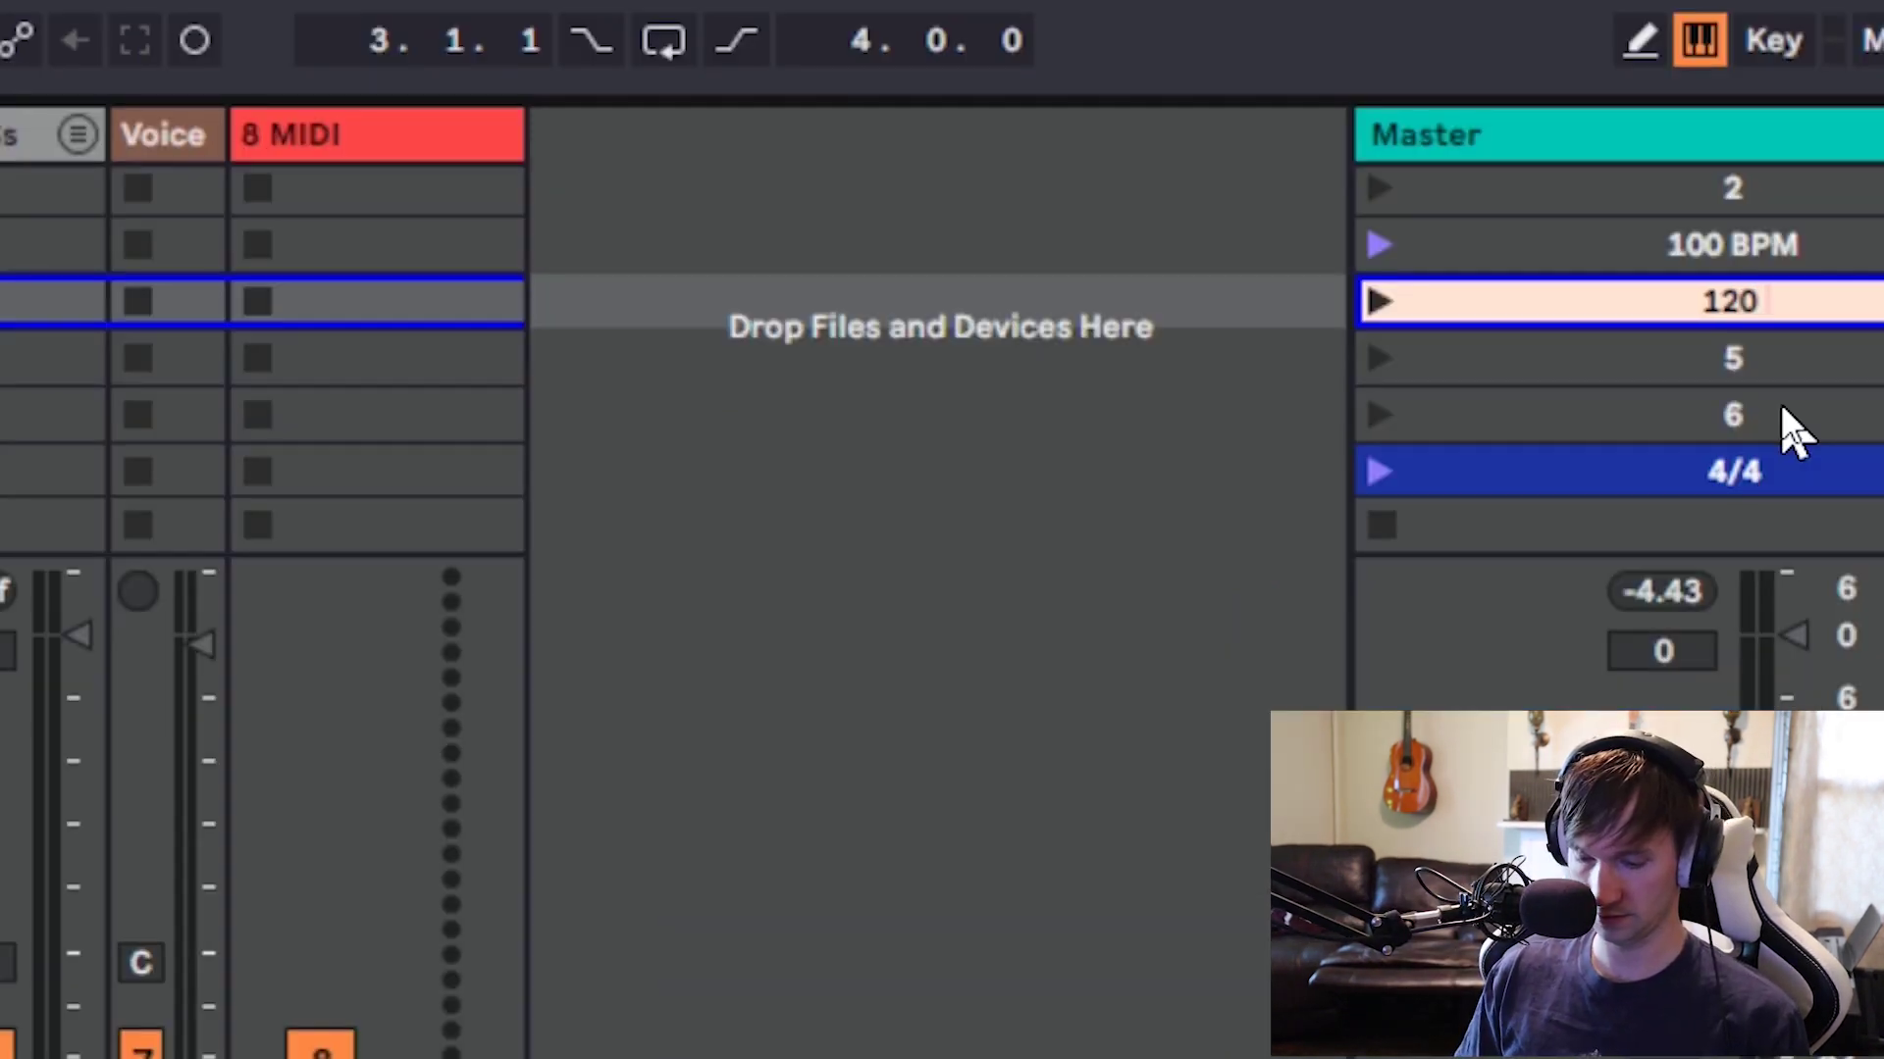
key(Return)
- Launch the 120 BPM, 100 BPM and scene 5 scenes, keeping global quantization at 1 Bar
click(1377, 301)
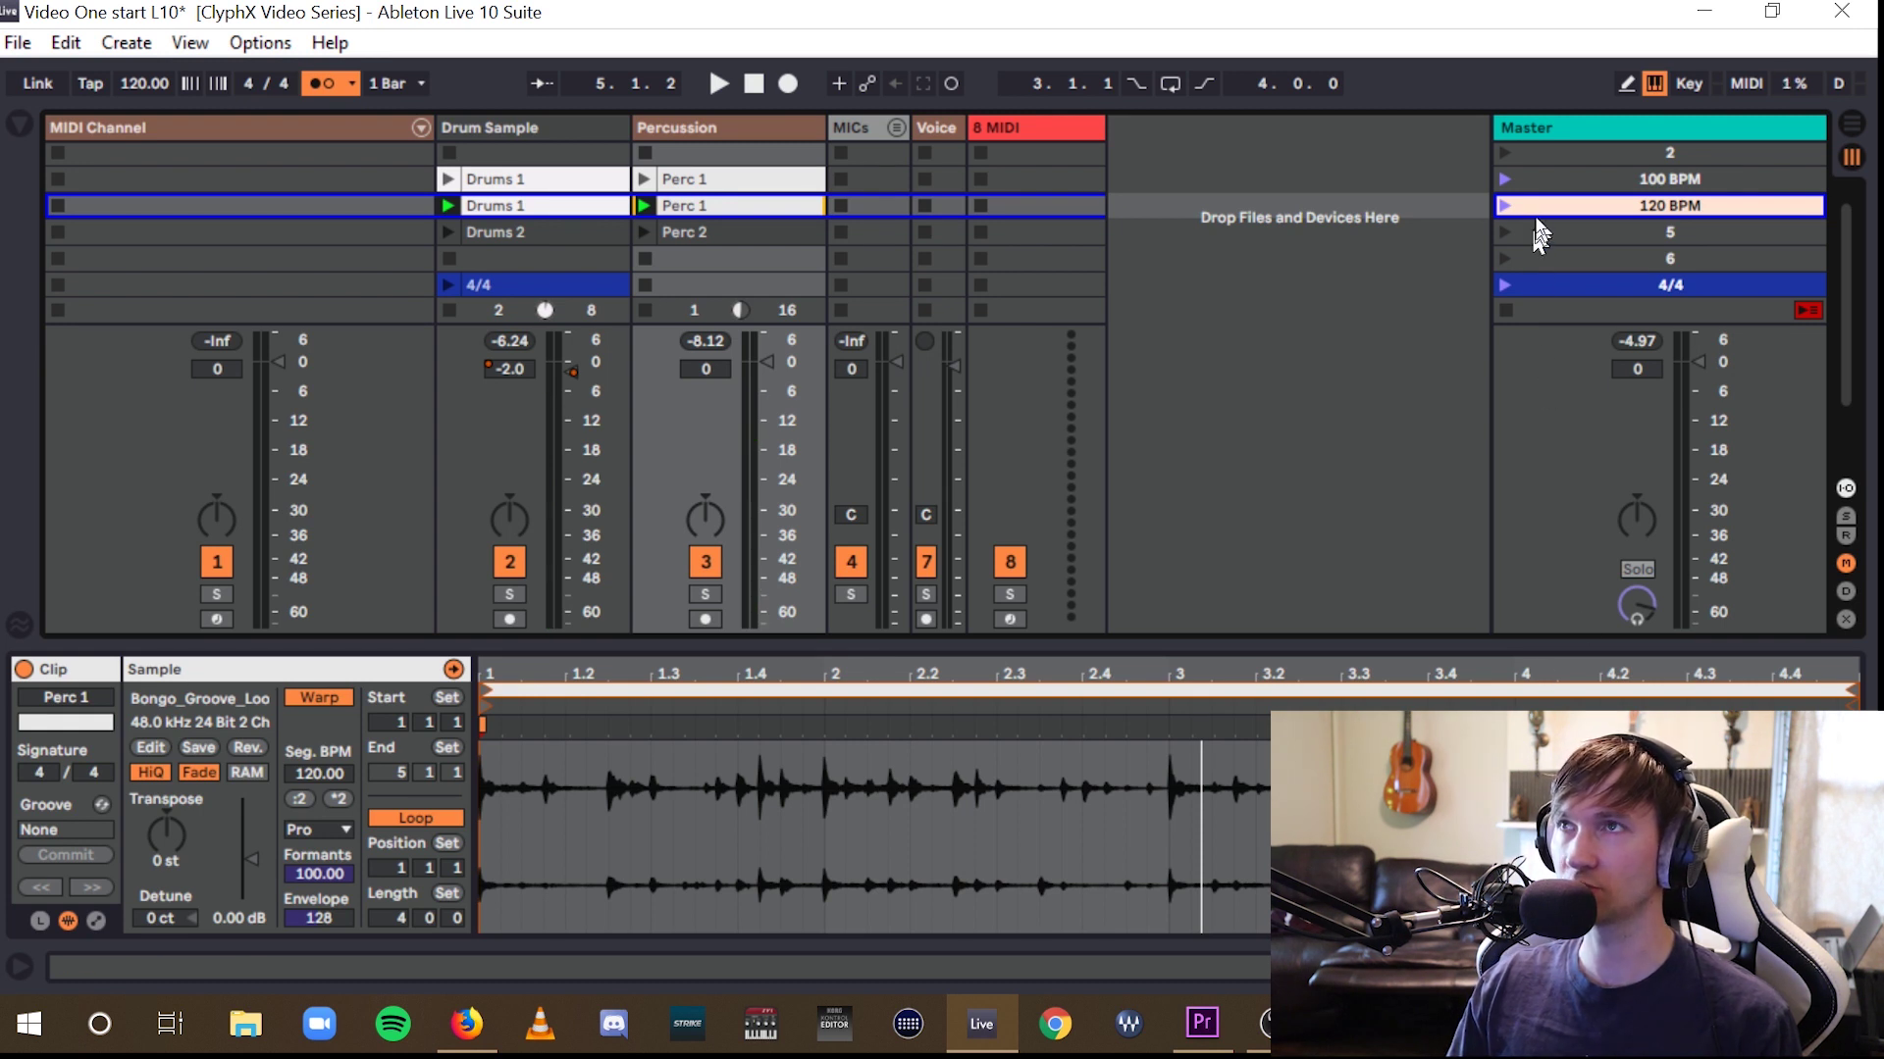
click(1505, 180)
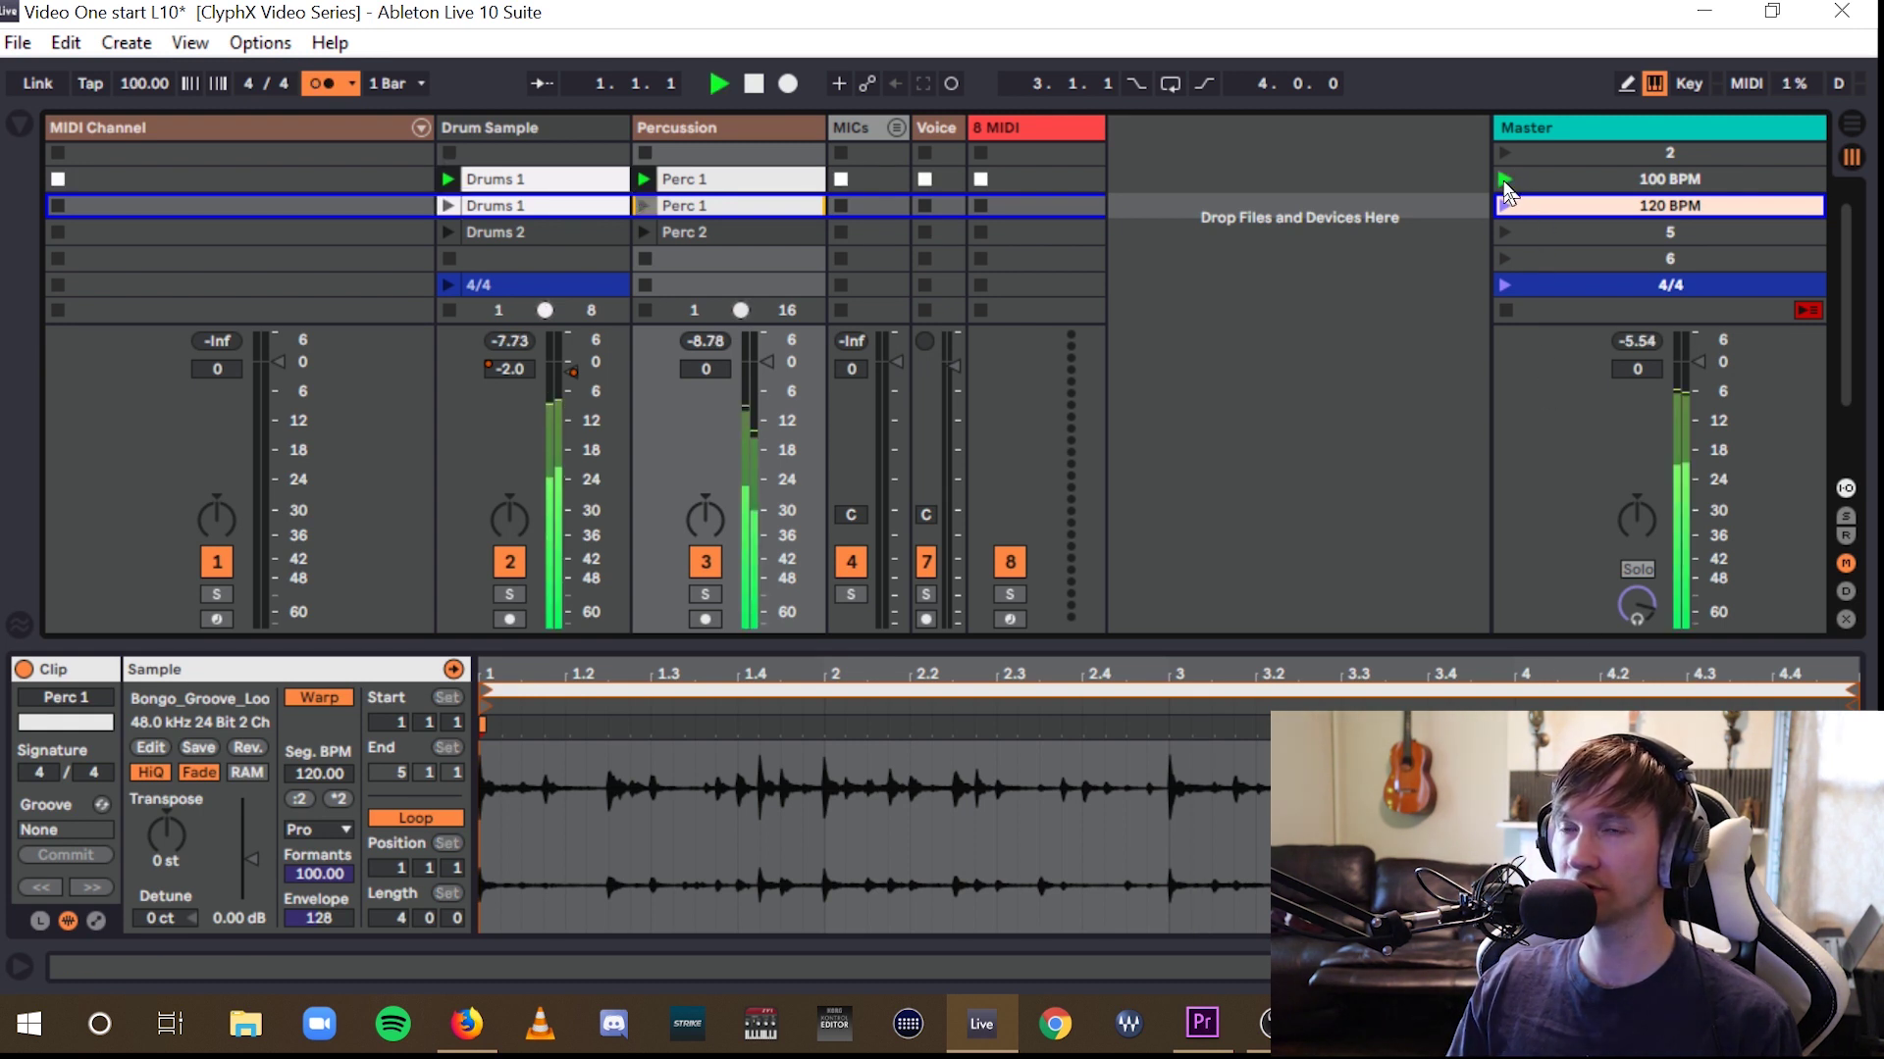
click(1504, 233)
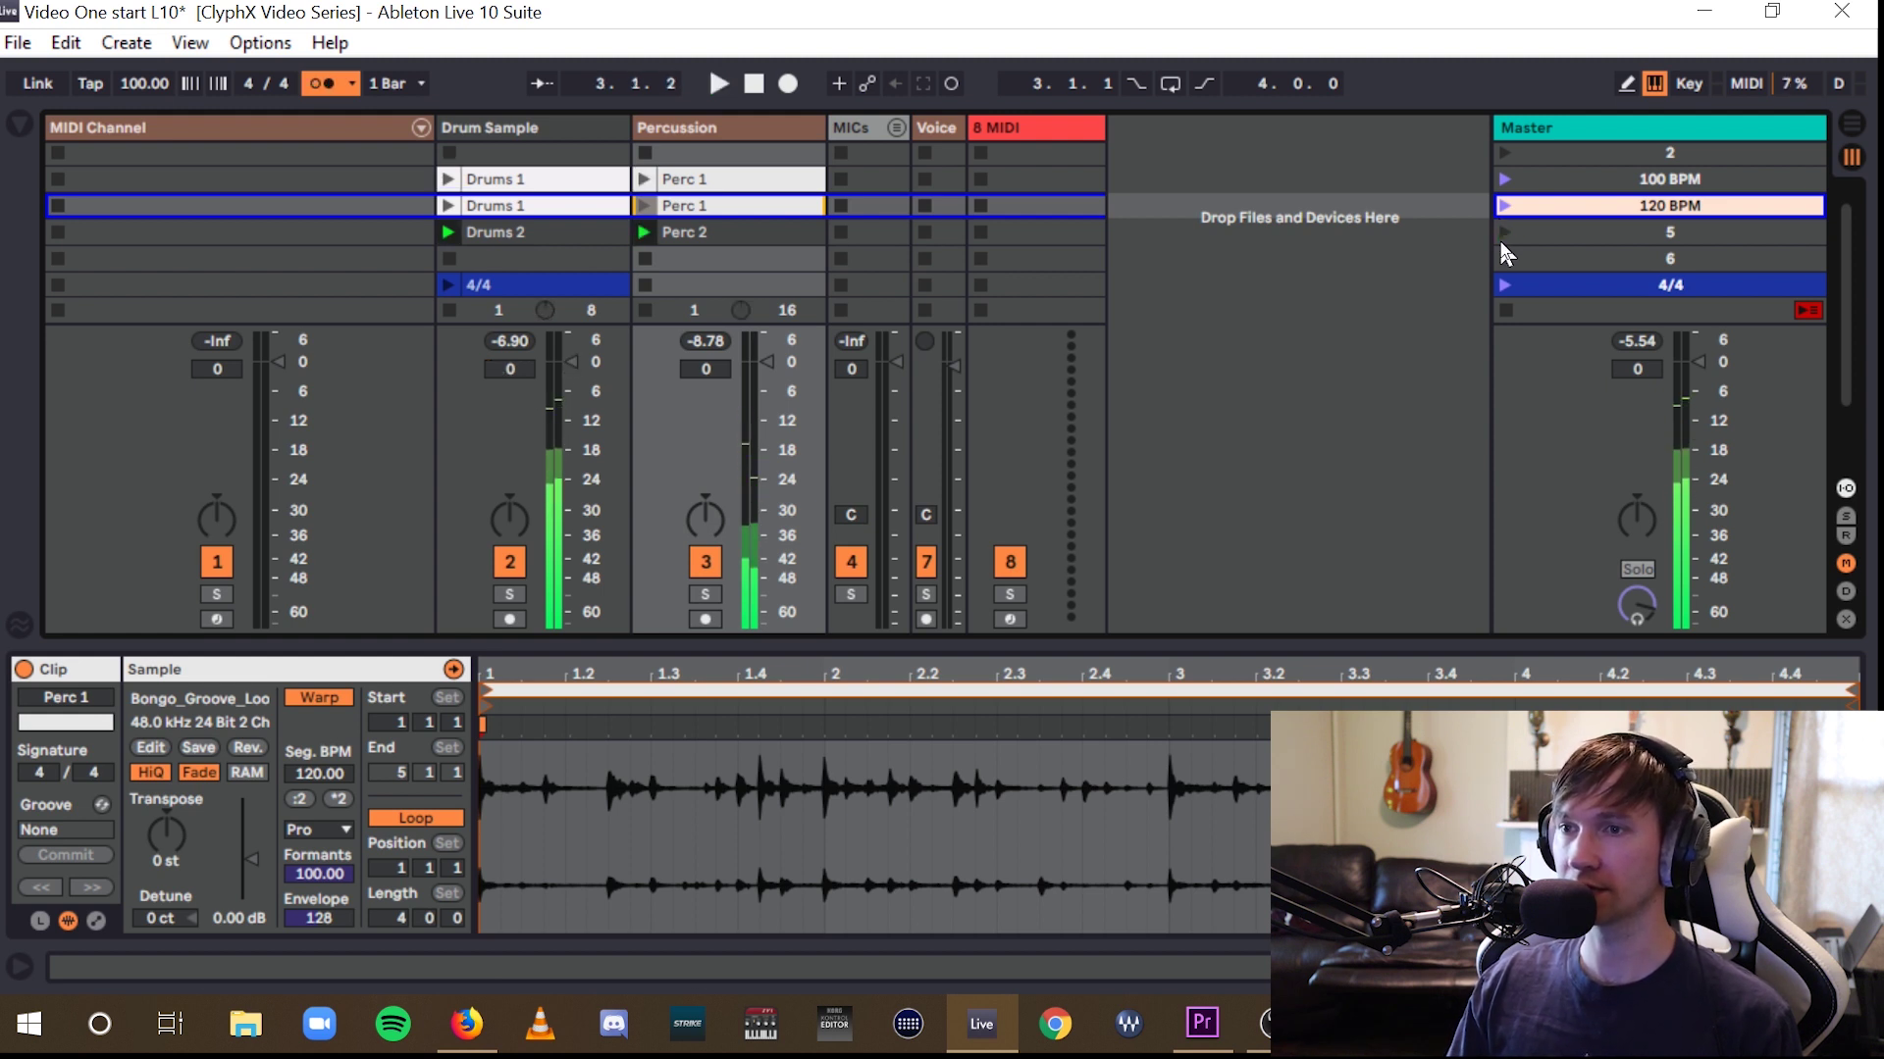
click(418, 83)
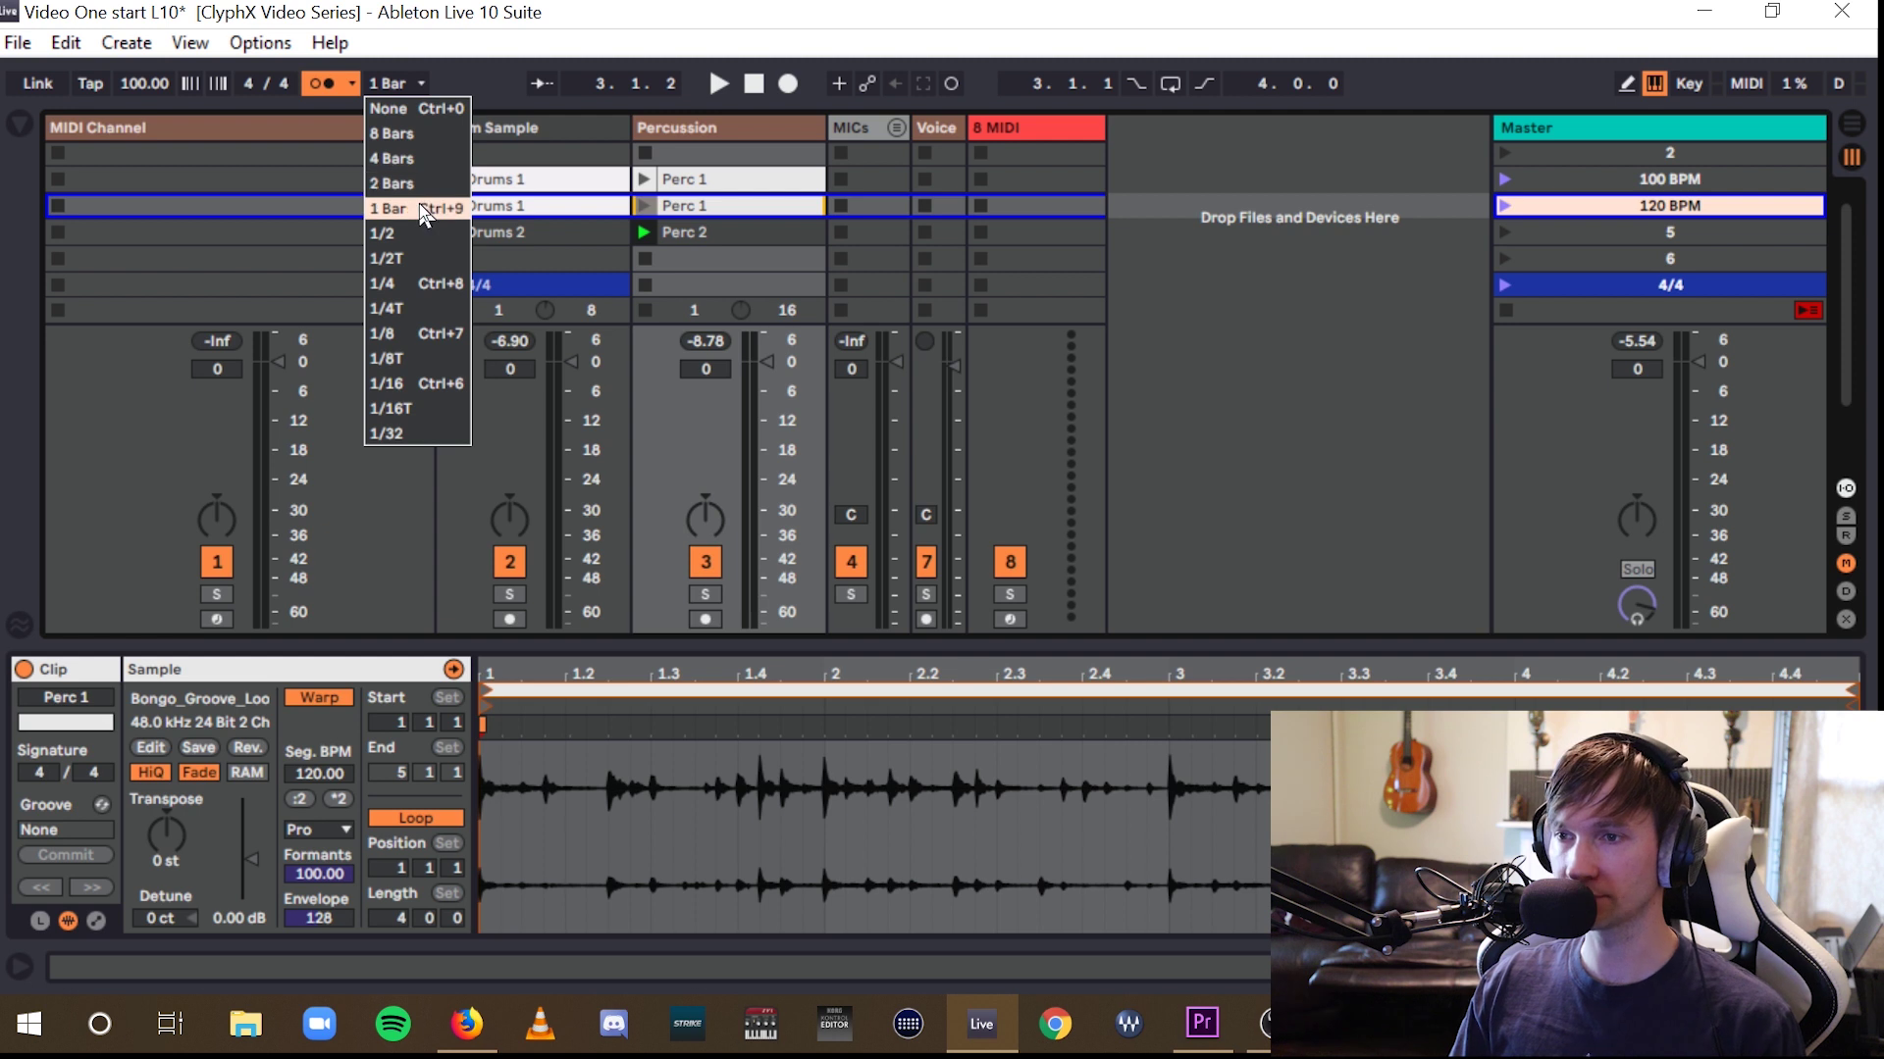
click(465, 1024)
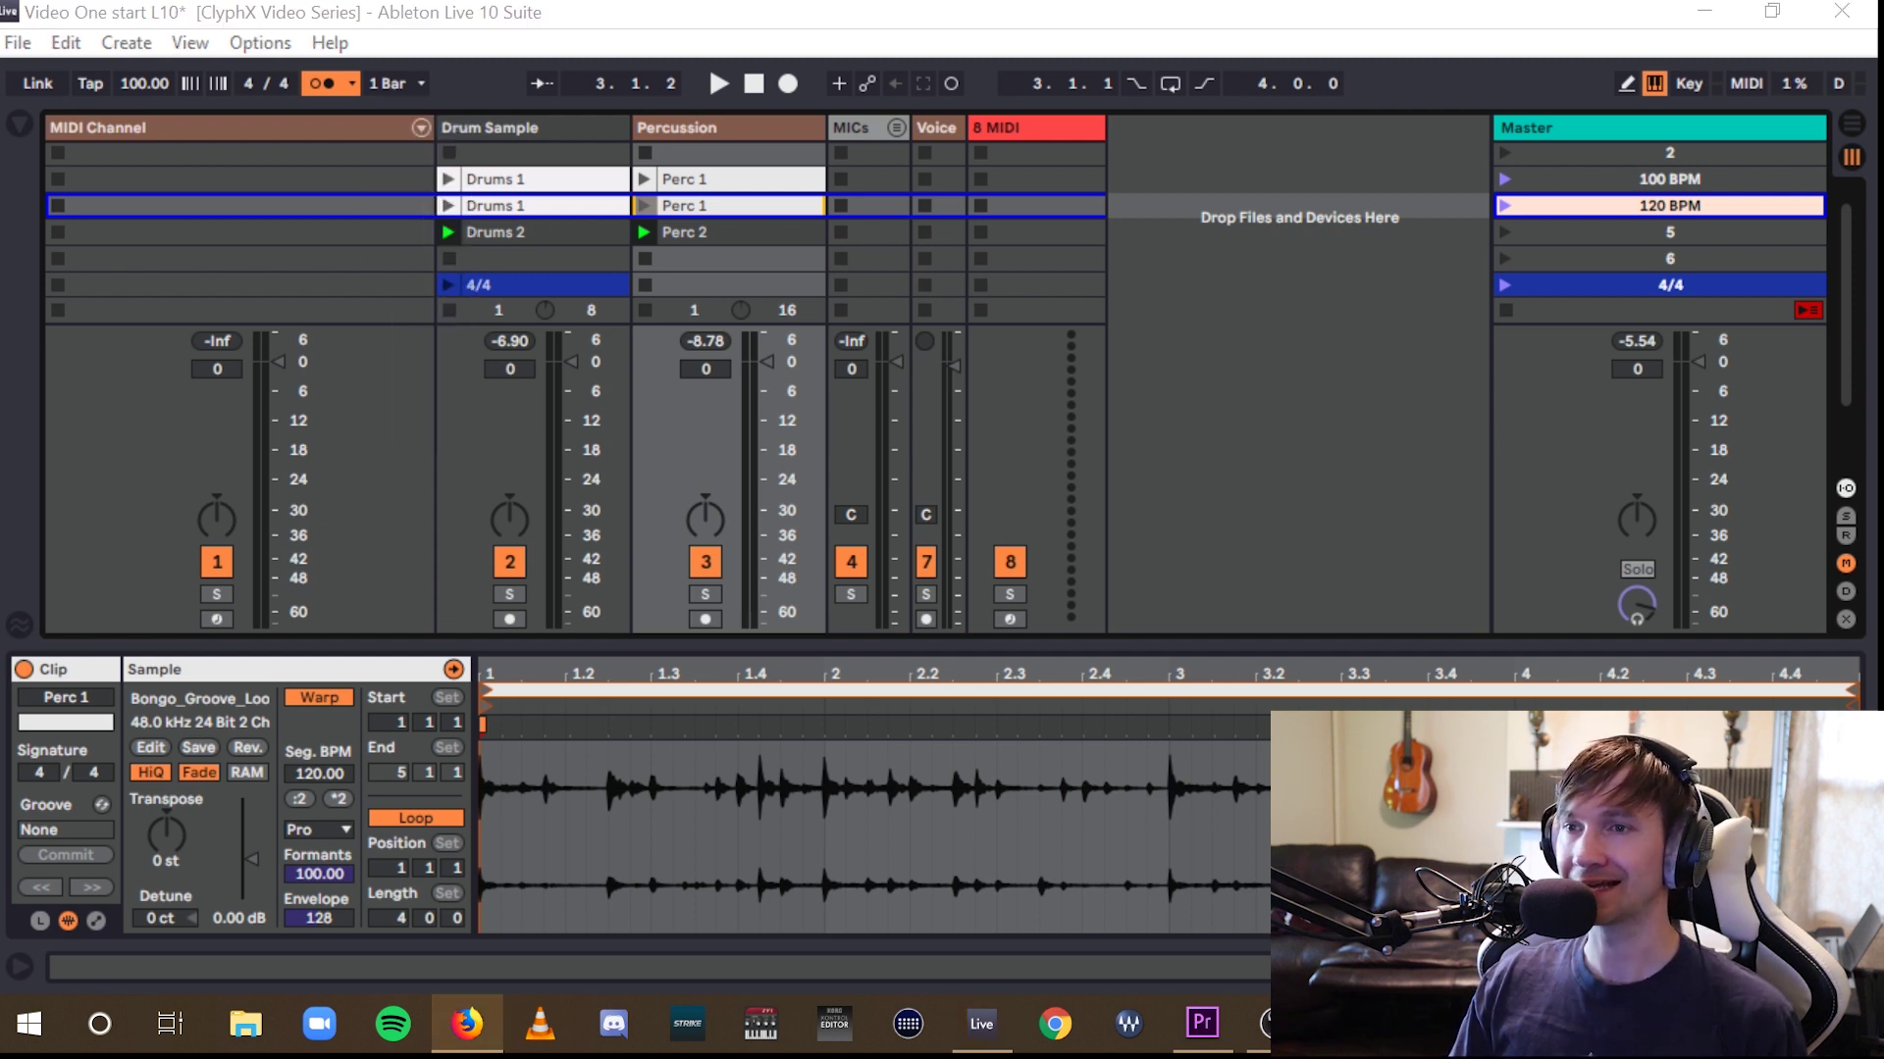
- Move the 4/4 scene below scene 6 in the Master scene list
click(1463, 284)
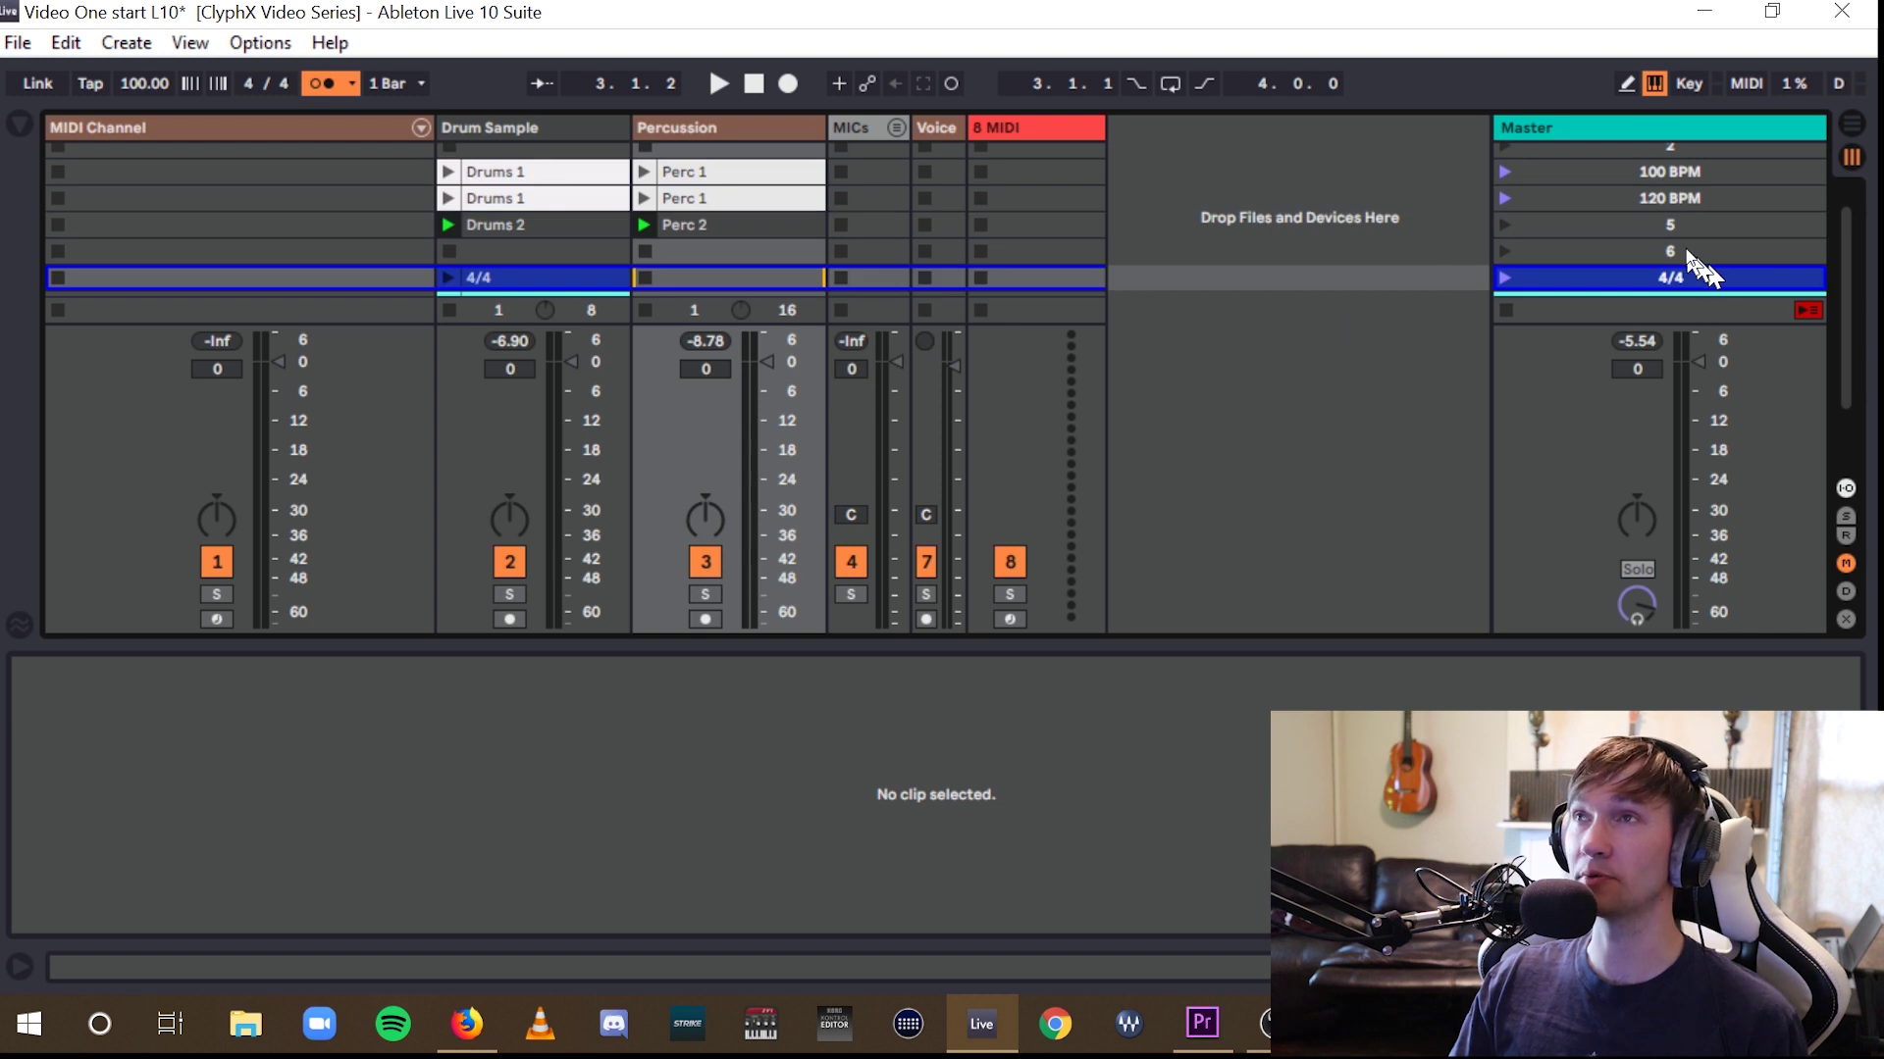
drag(1716, 283, 1695, 257)
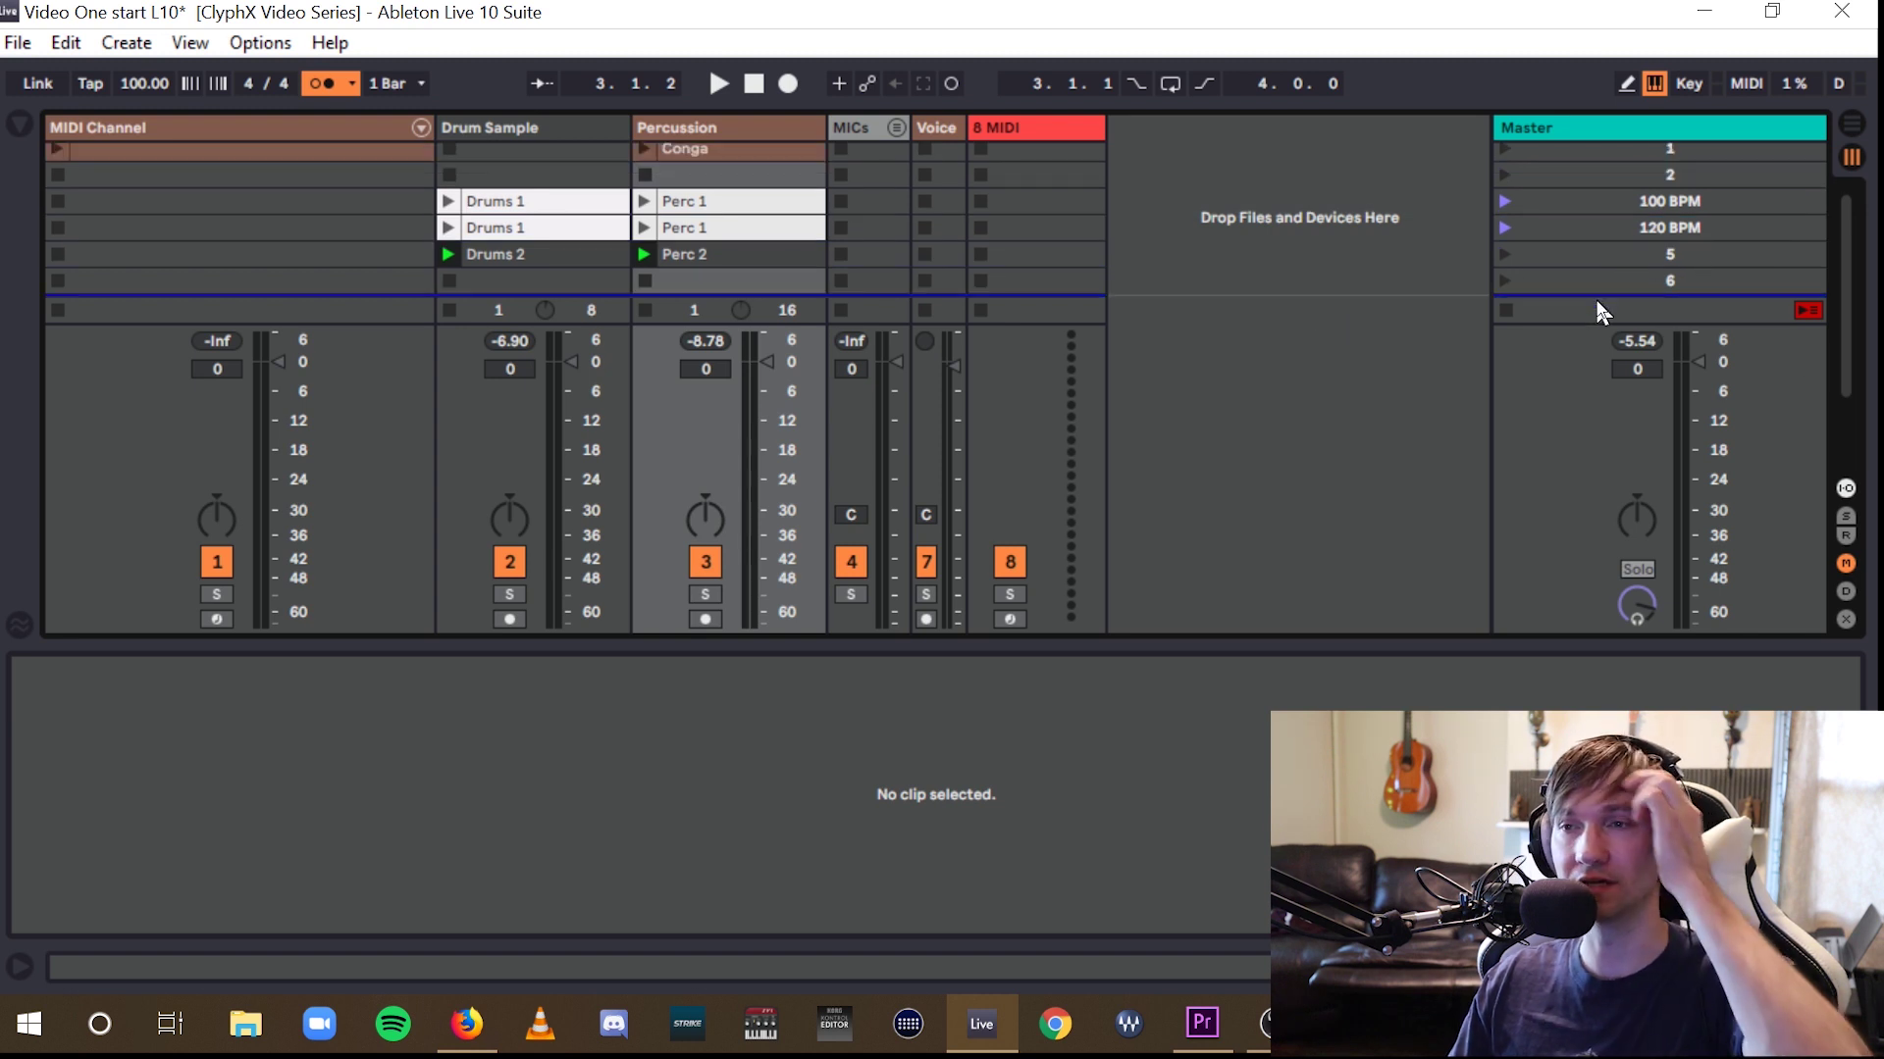
drag(1601, 312, 1763, 222)
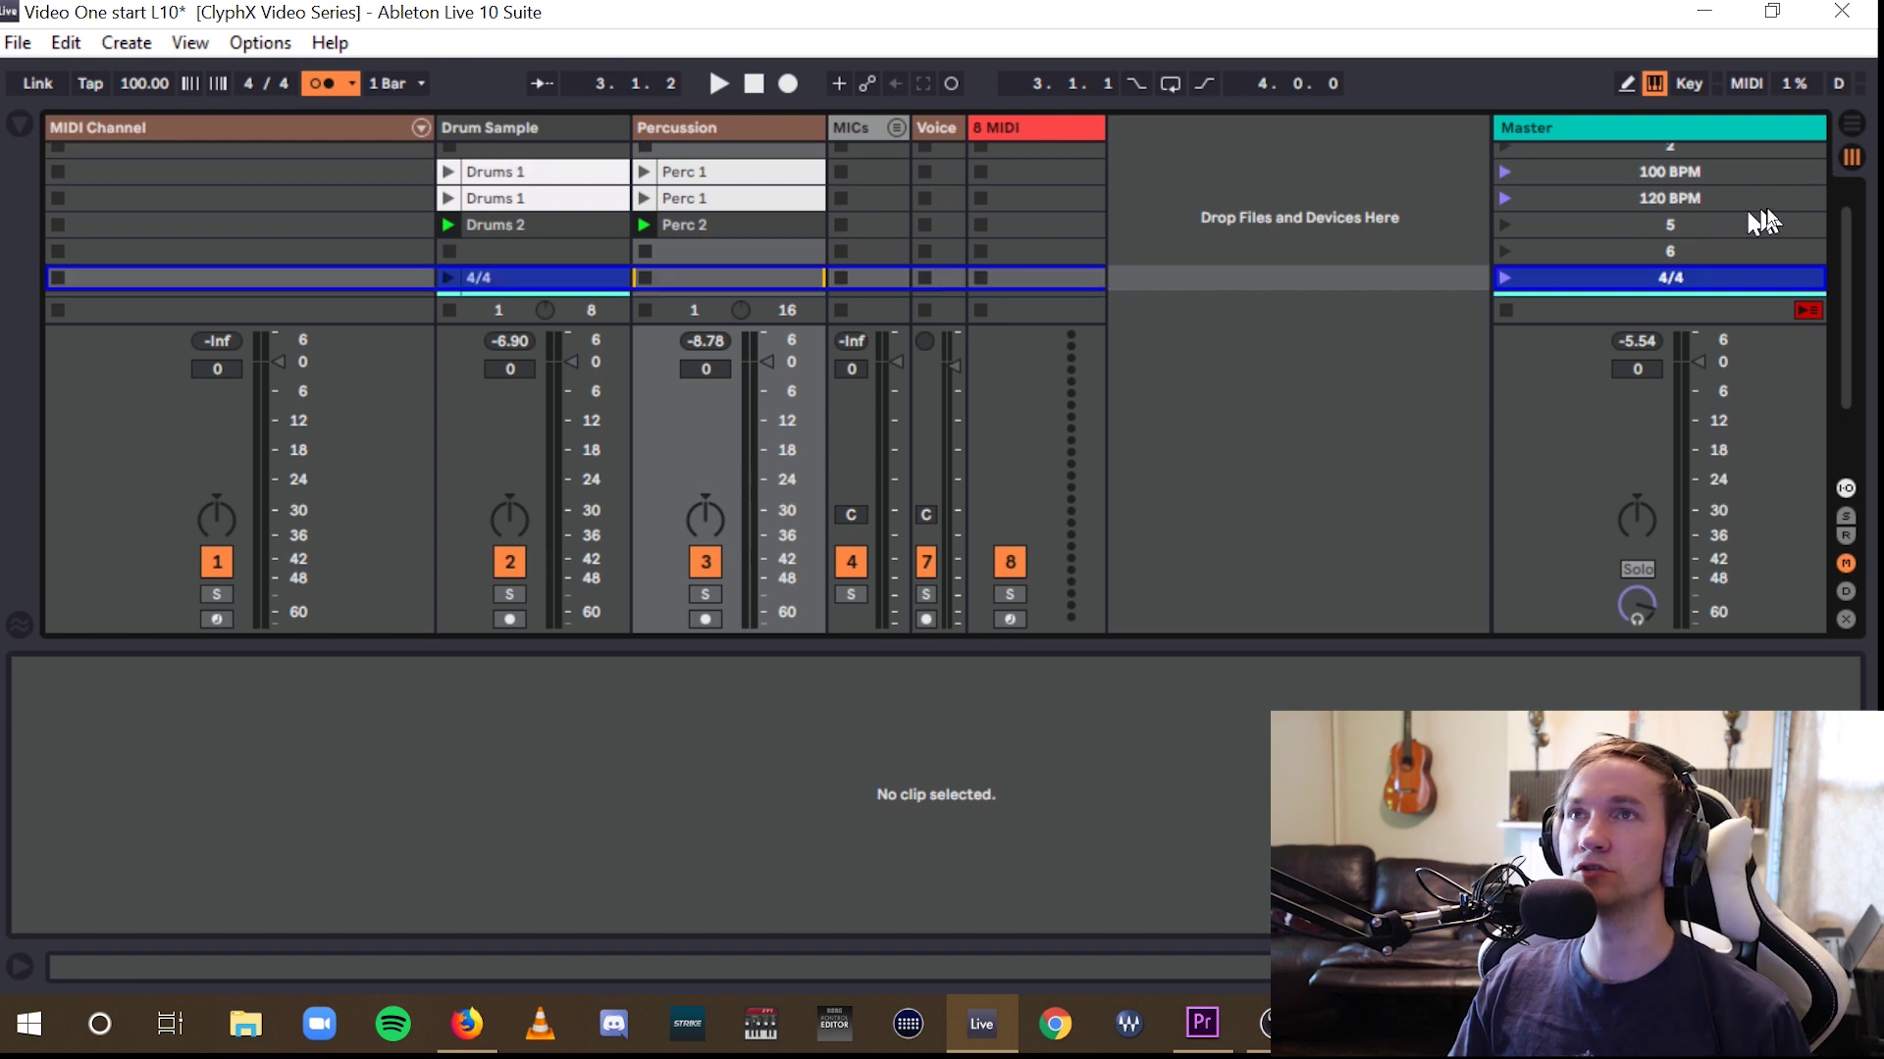
click(1694, 255)
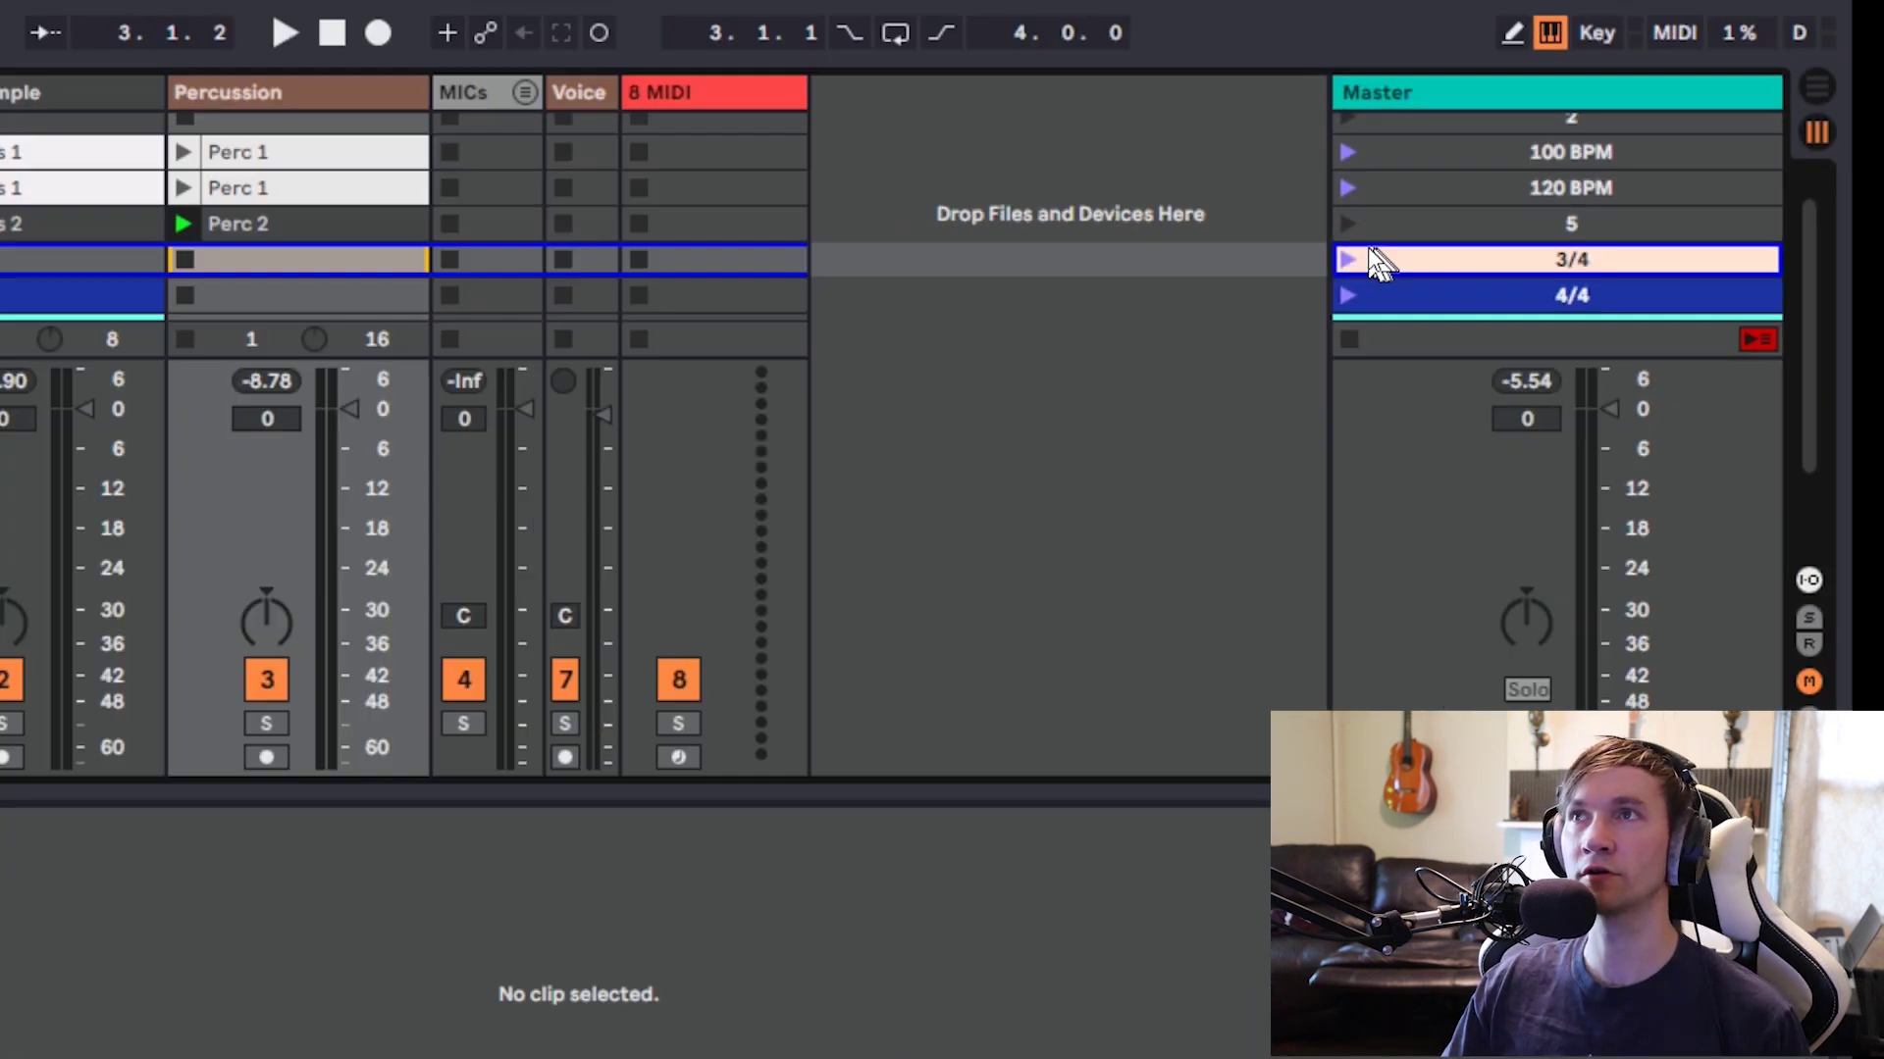
- Launch the 3/4 scene to switch to 3/4 time, then stop playback
click(1349, 259)
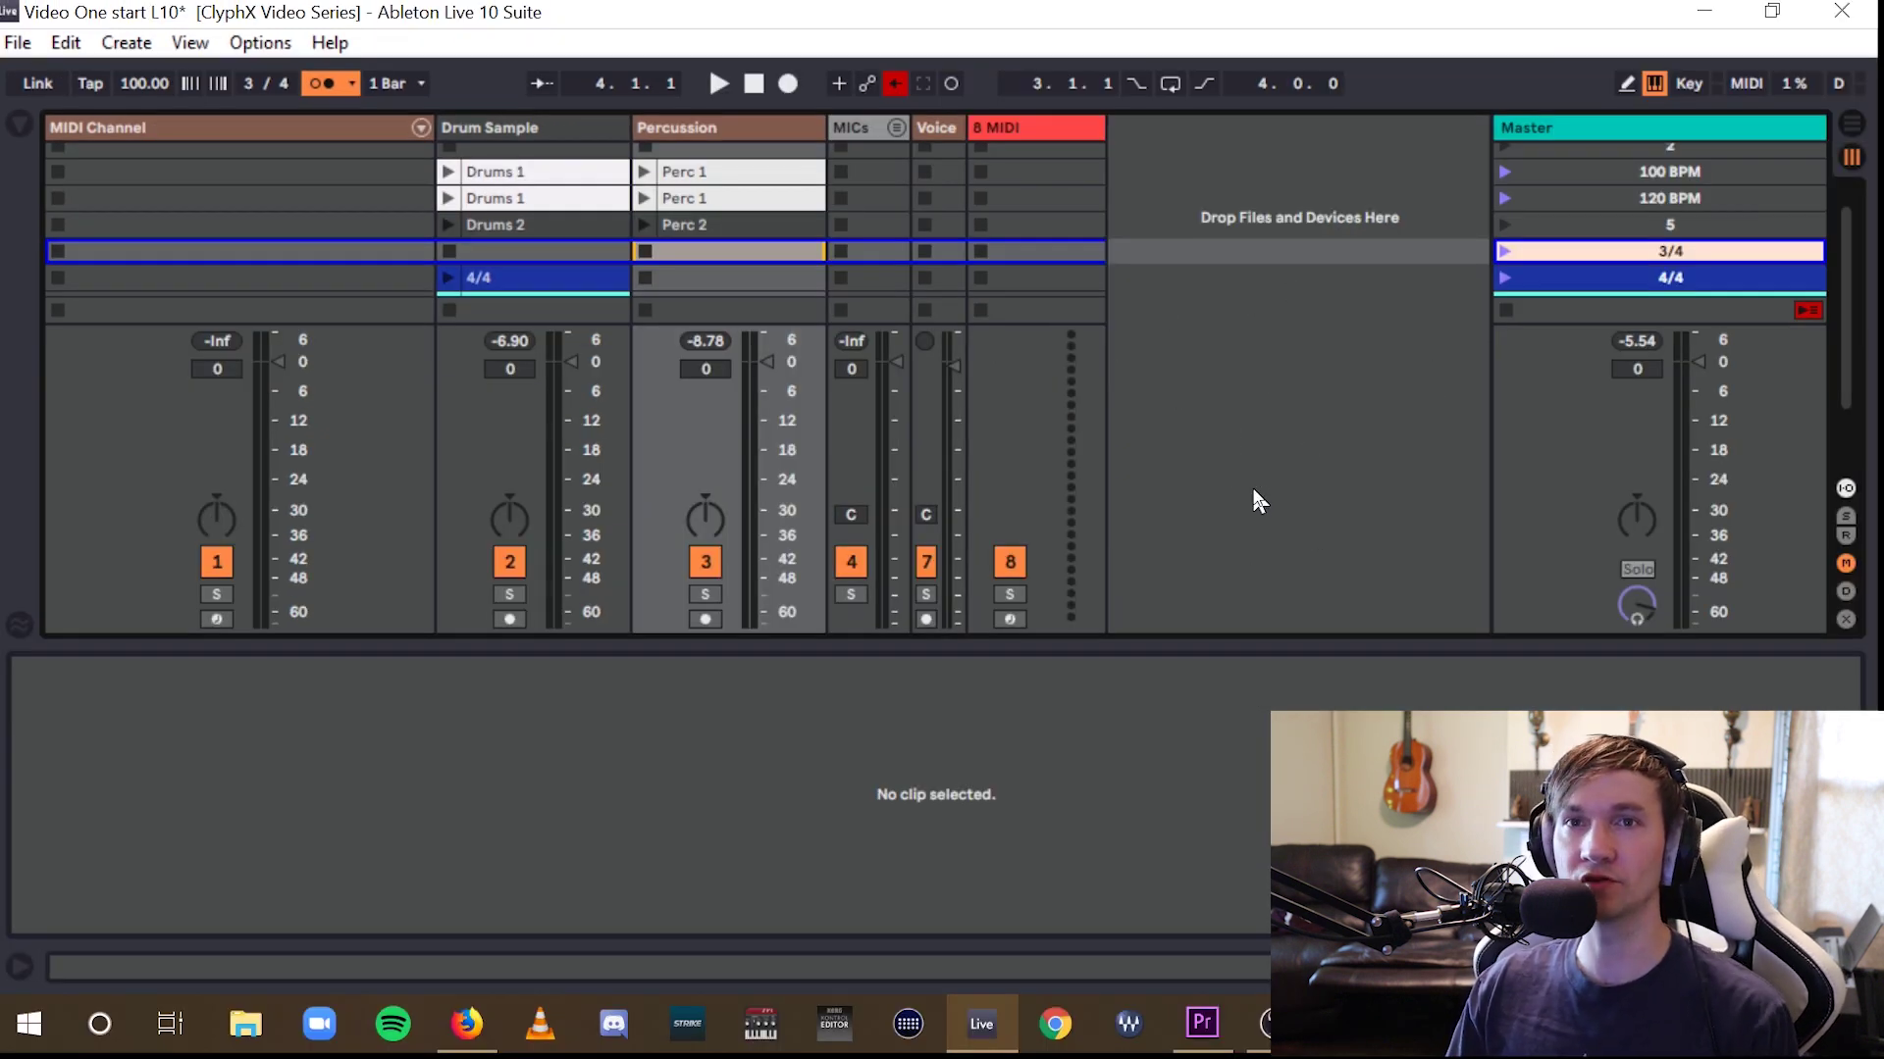
click(1506, 247)
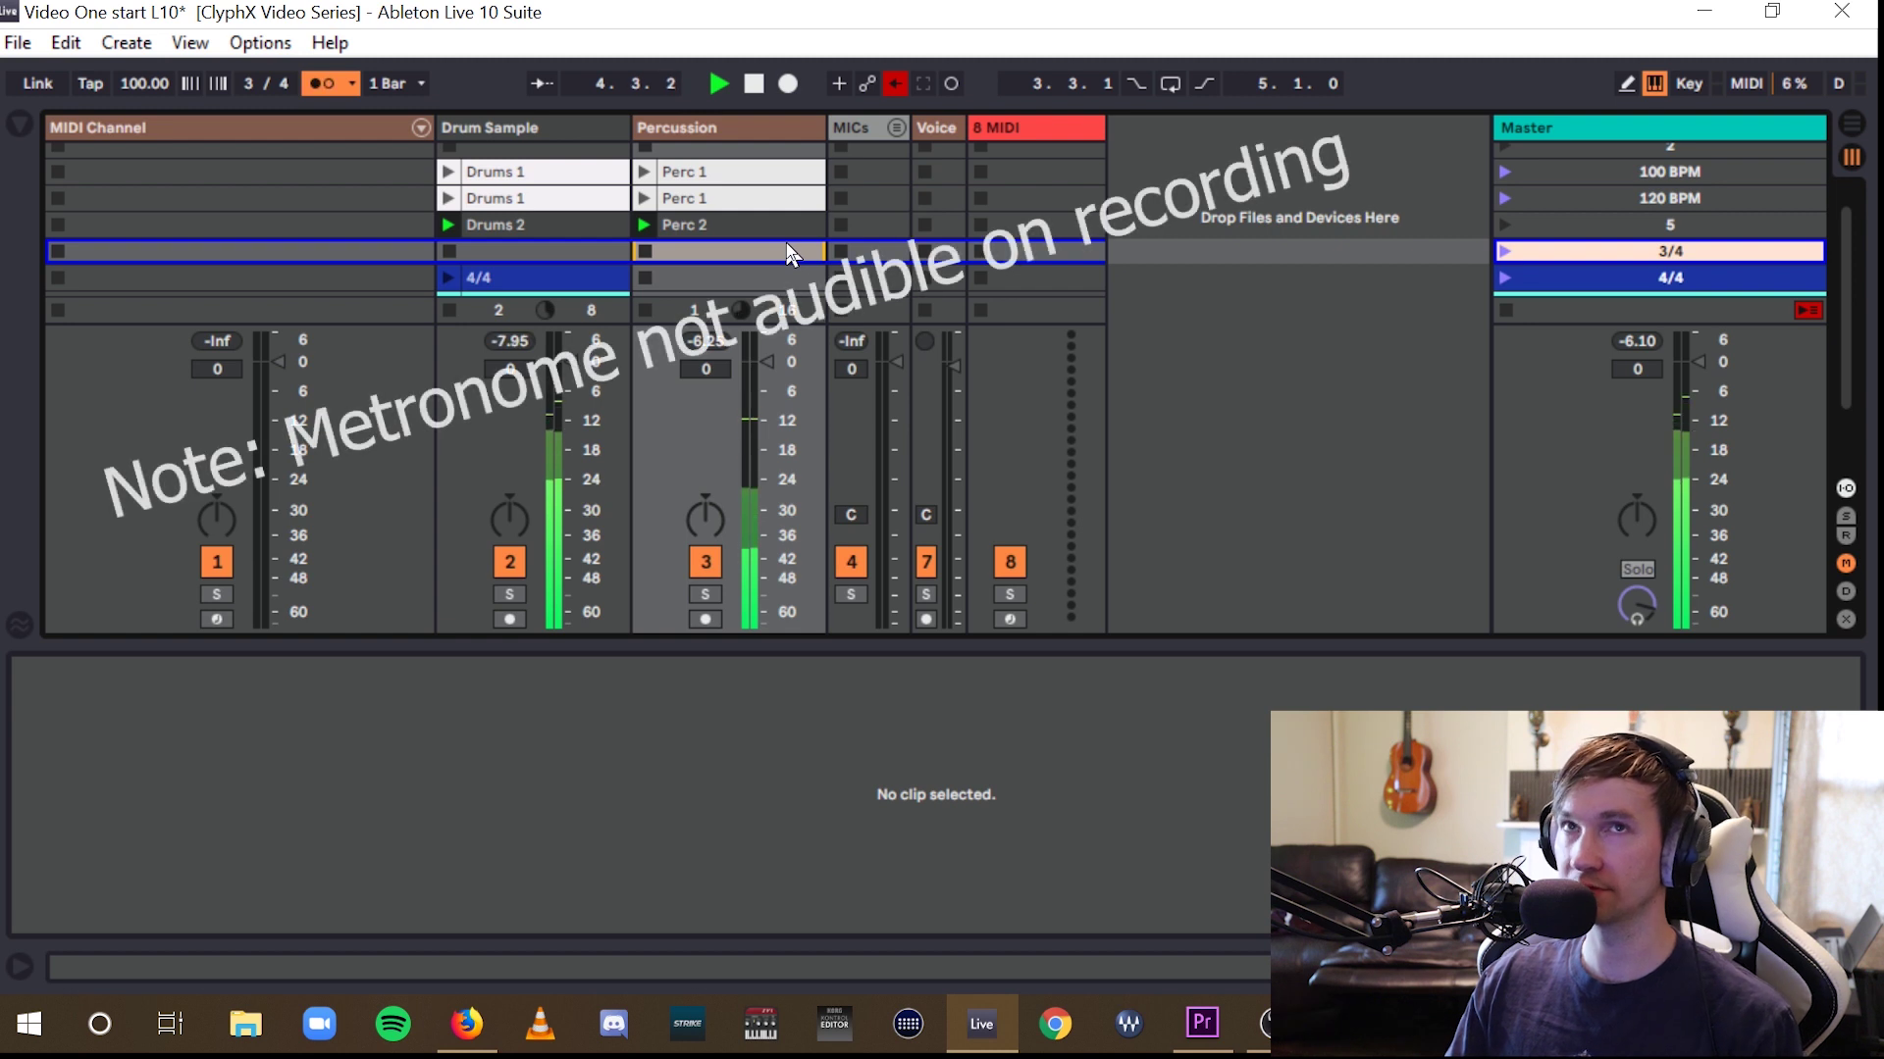
key(space)
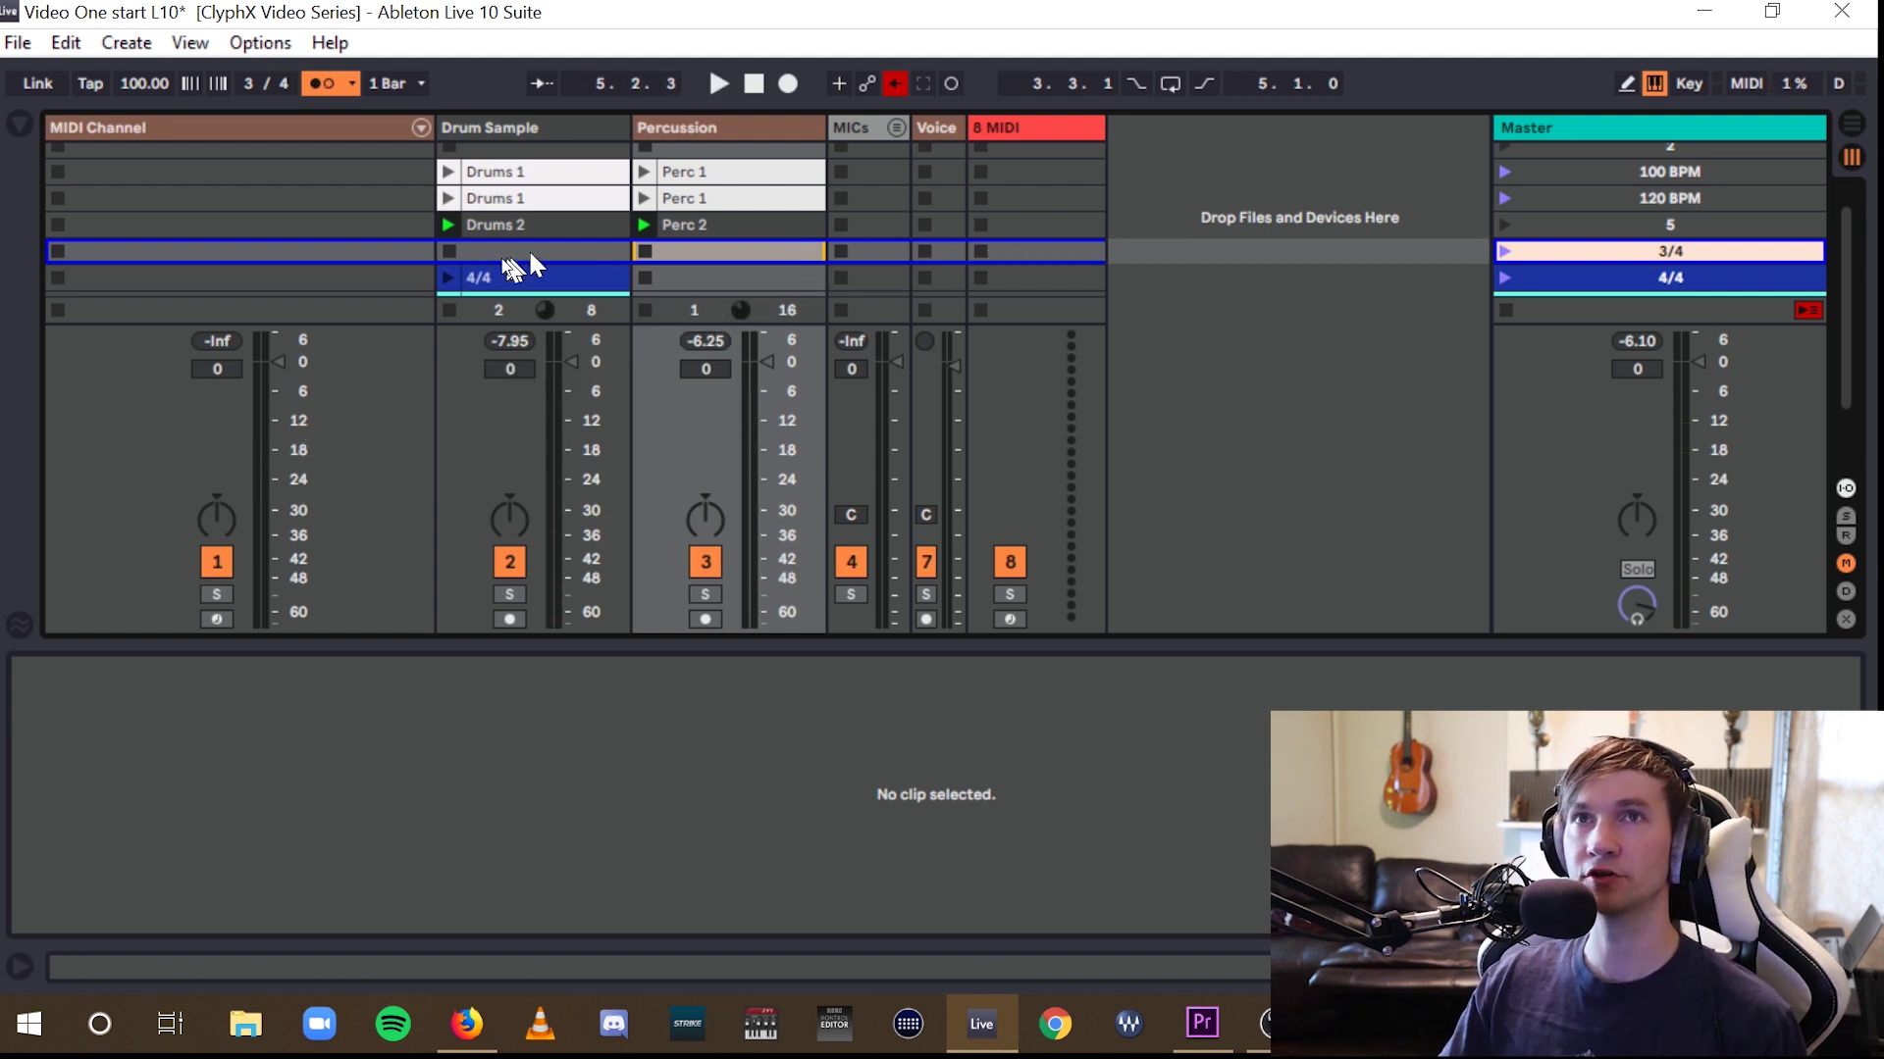
double_click(384, 227)
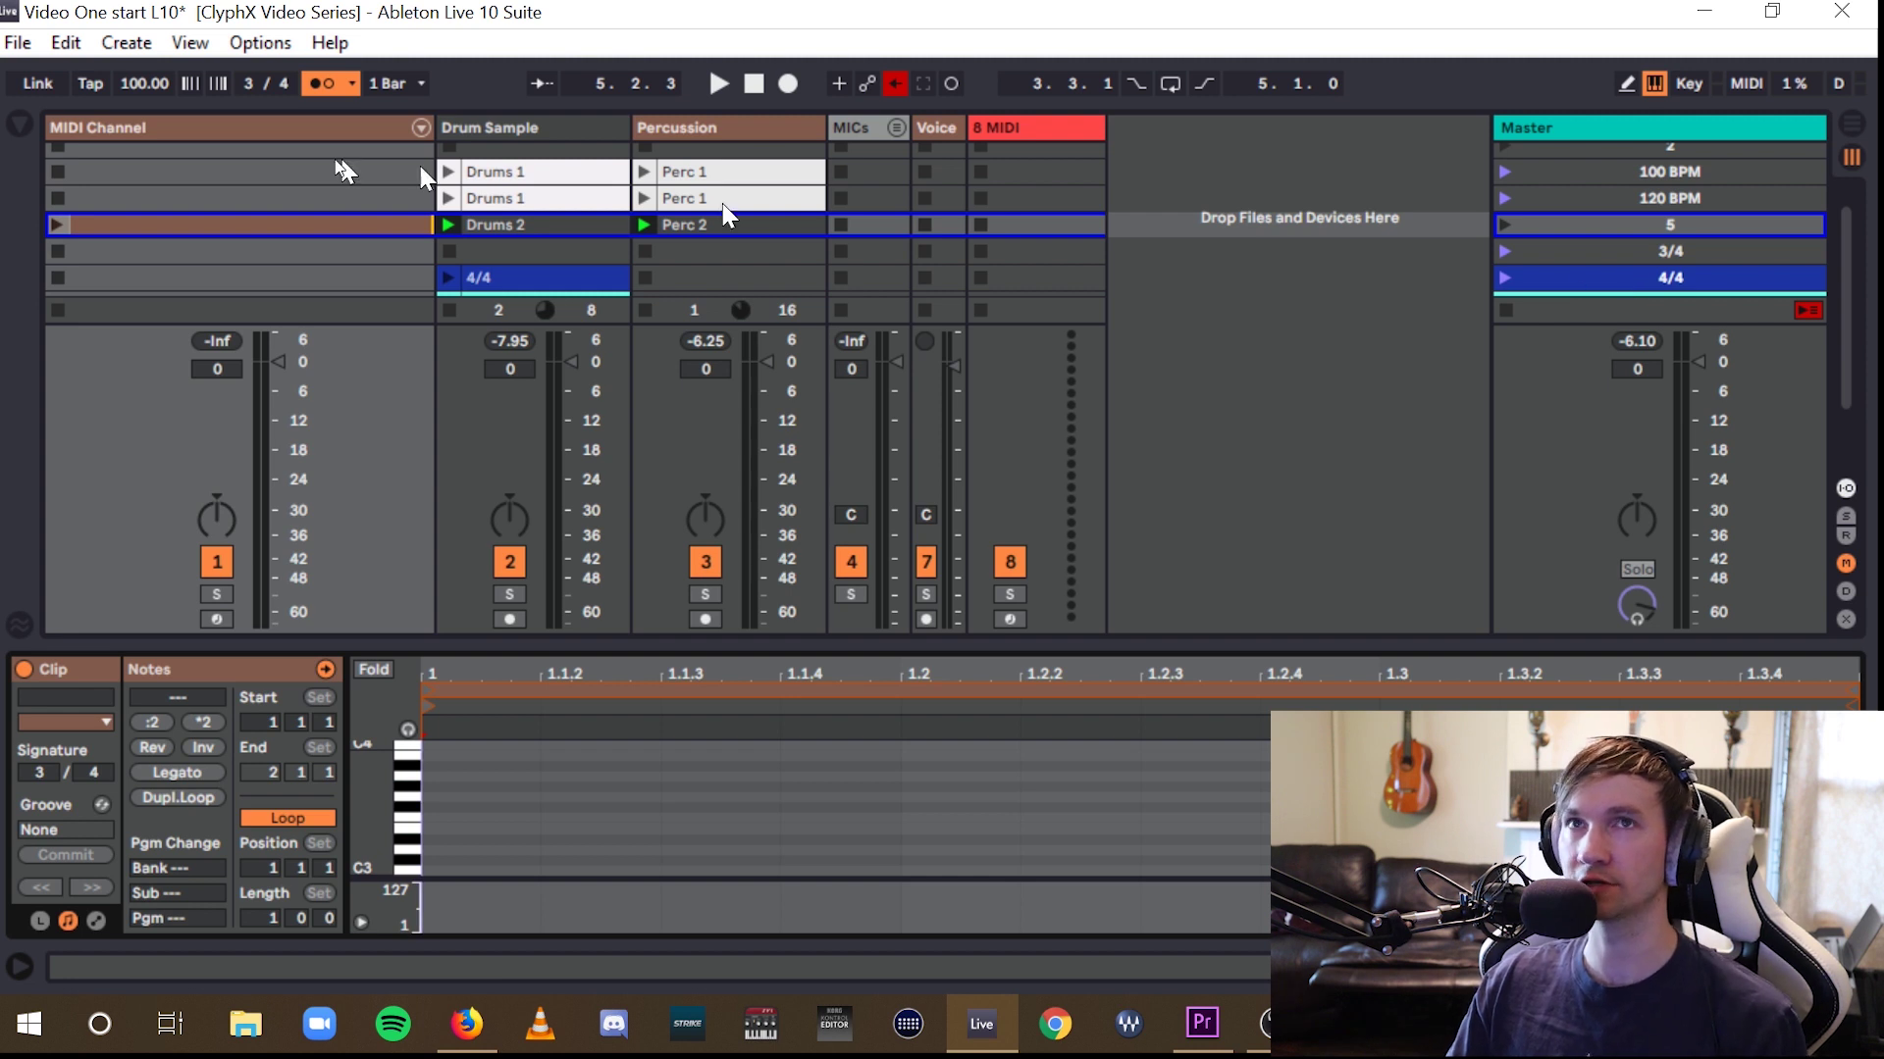
key(Delete)
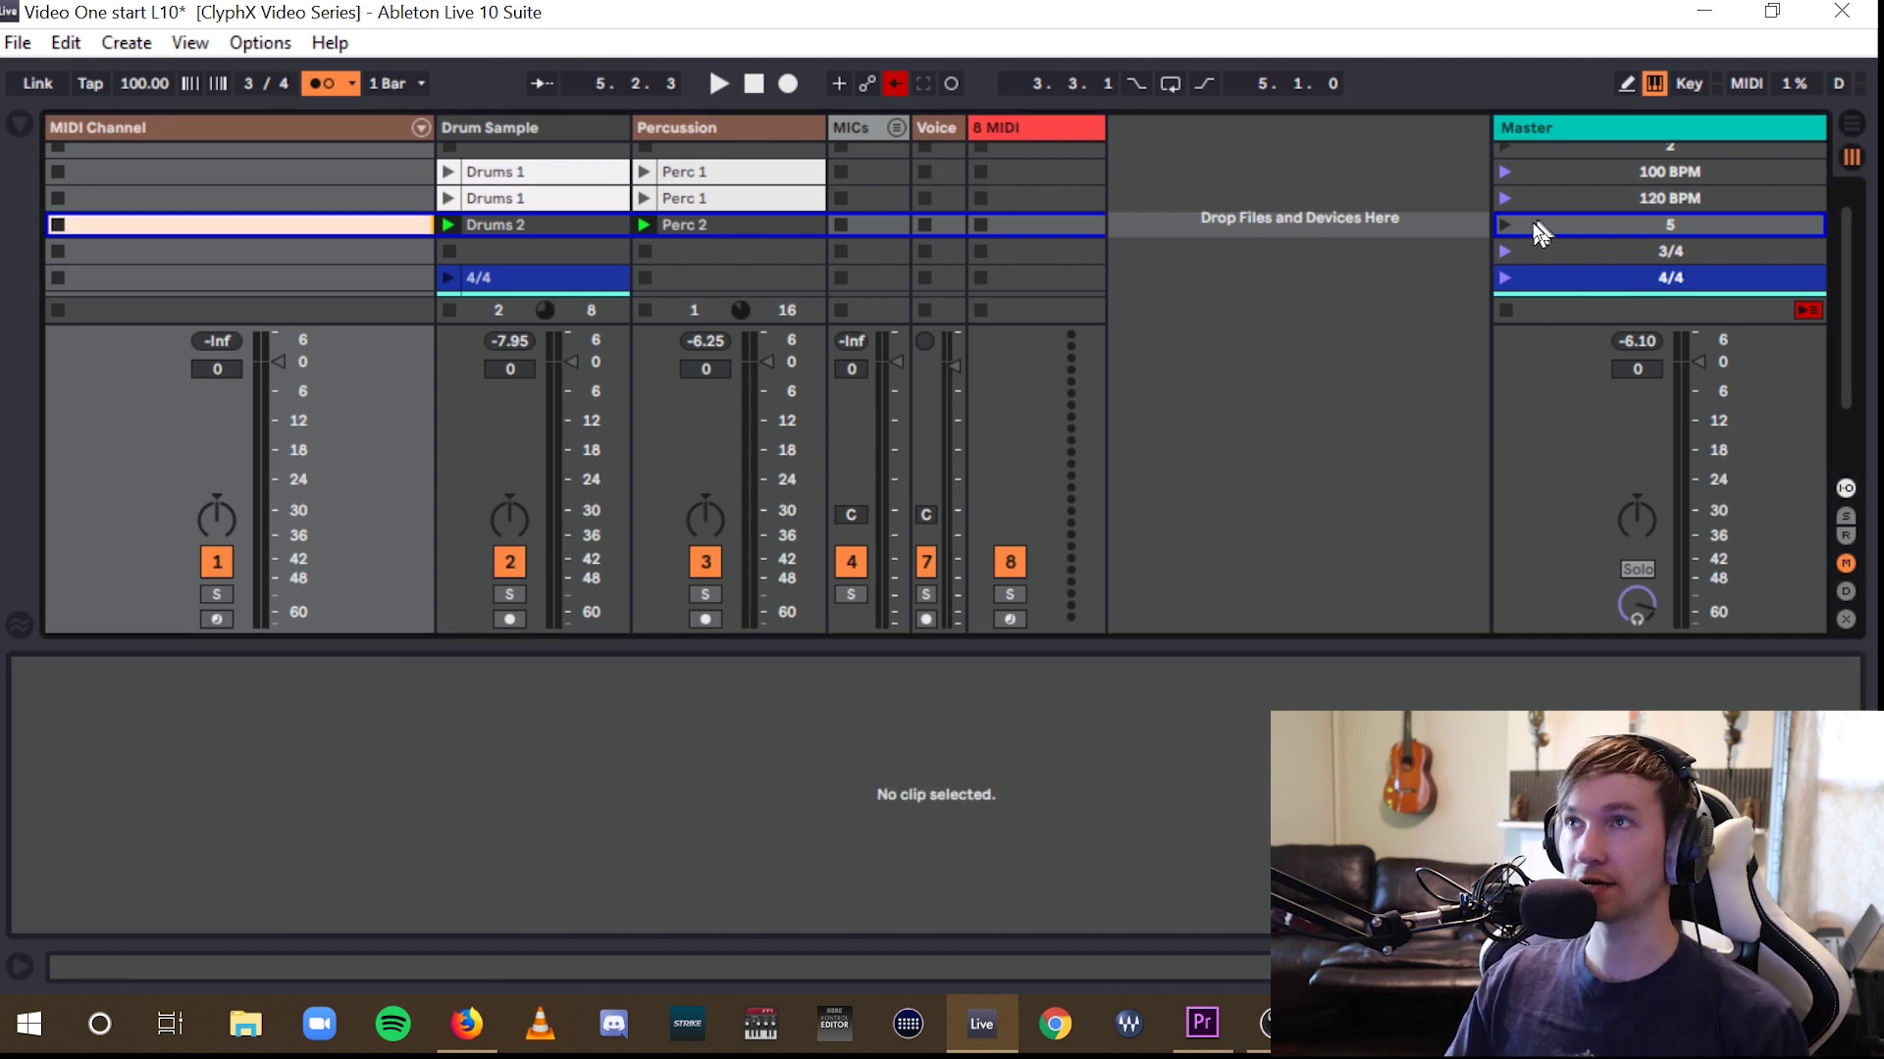
scroll(1708, 246, up, 1)
scroll(1708, 246, down, 1)
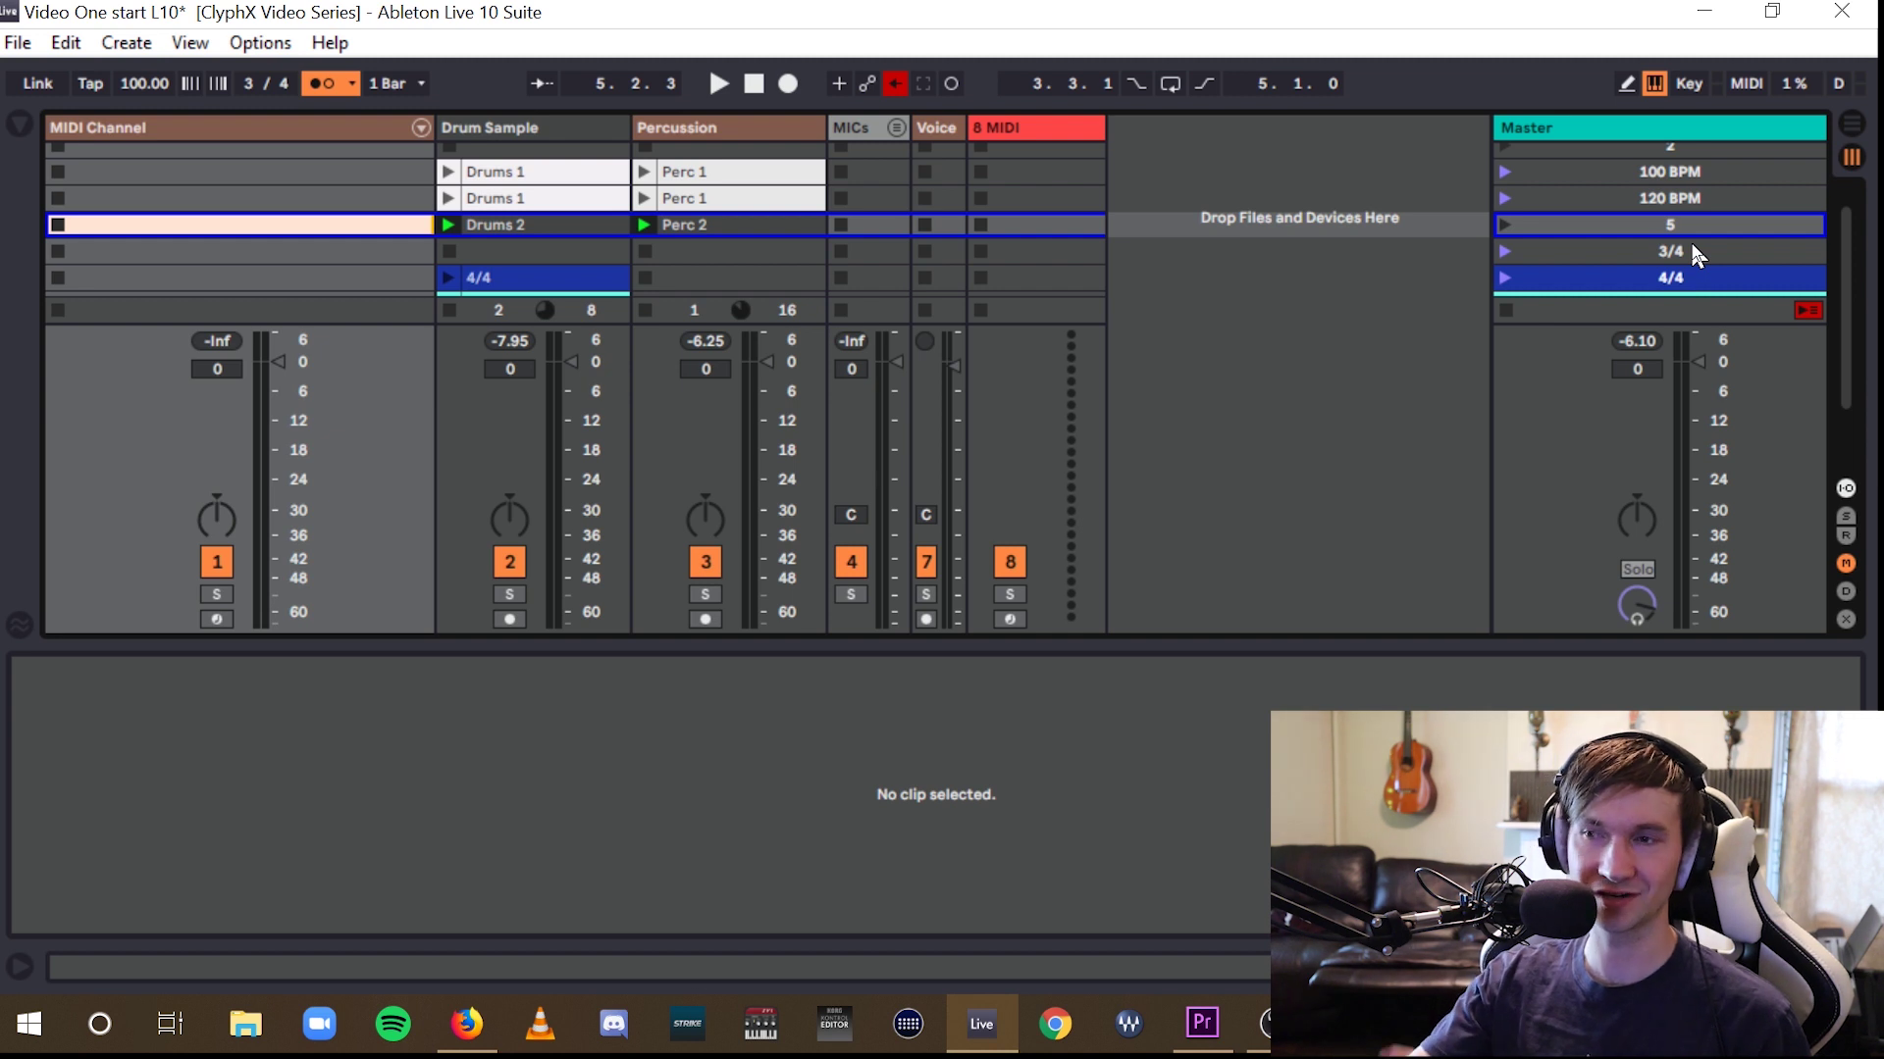
scroll(1694, 247, up, 1)
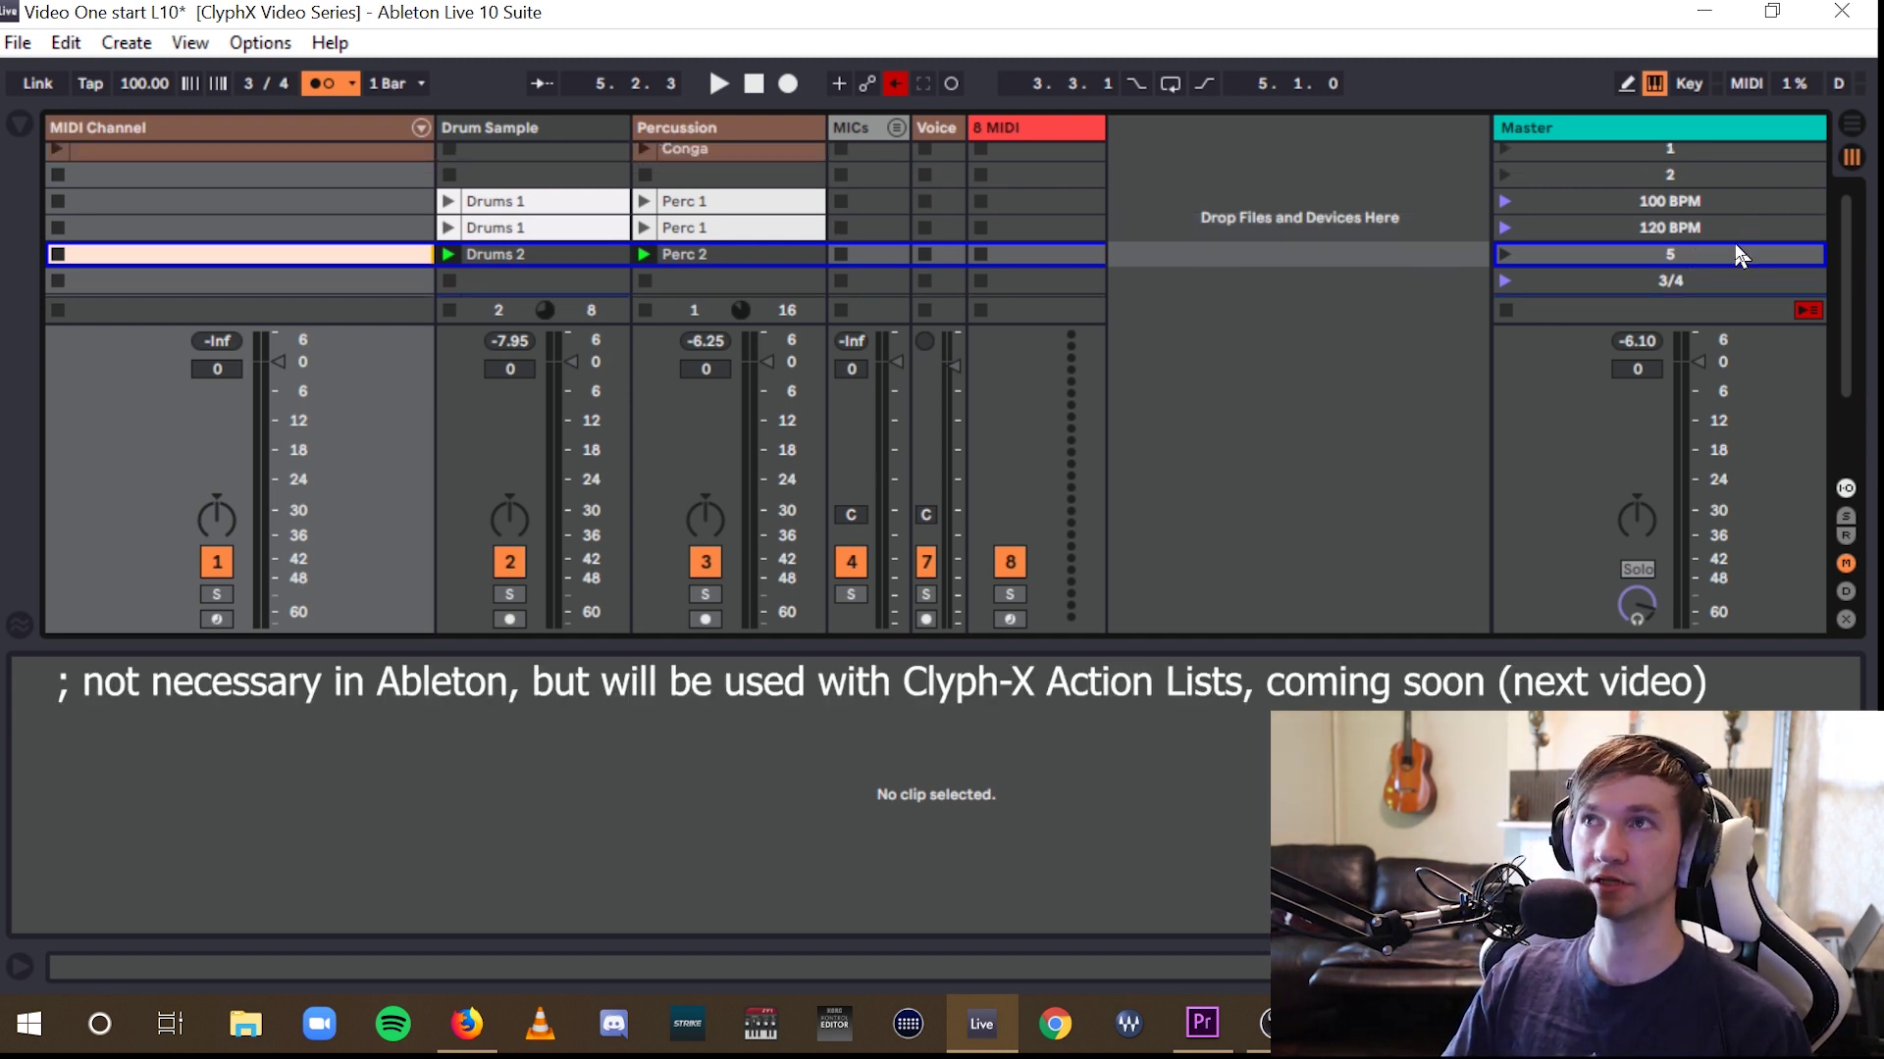
- Rename scene 5 to '110 BPM ; 5/4' and launch it for 110 BPM in 5/4
right_click(1658, 254)
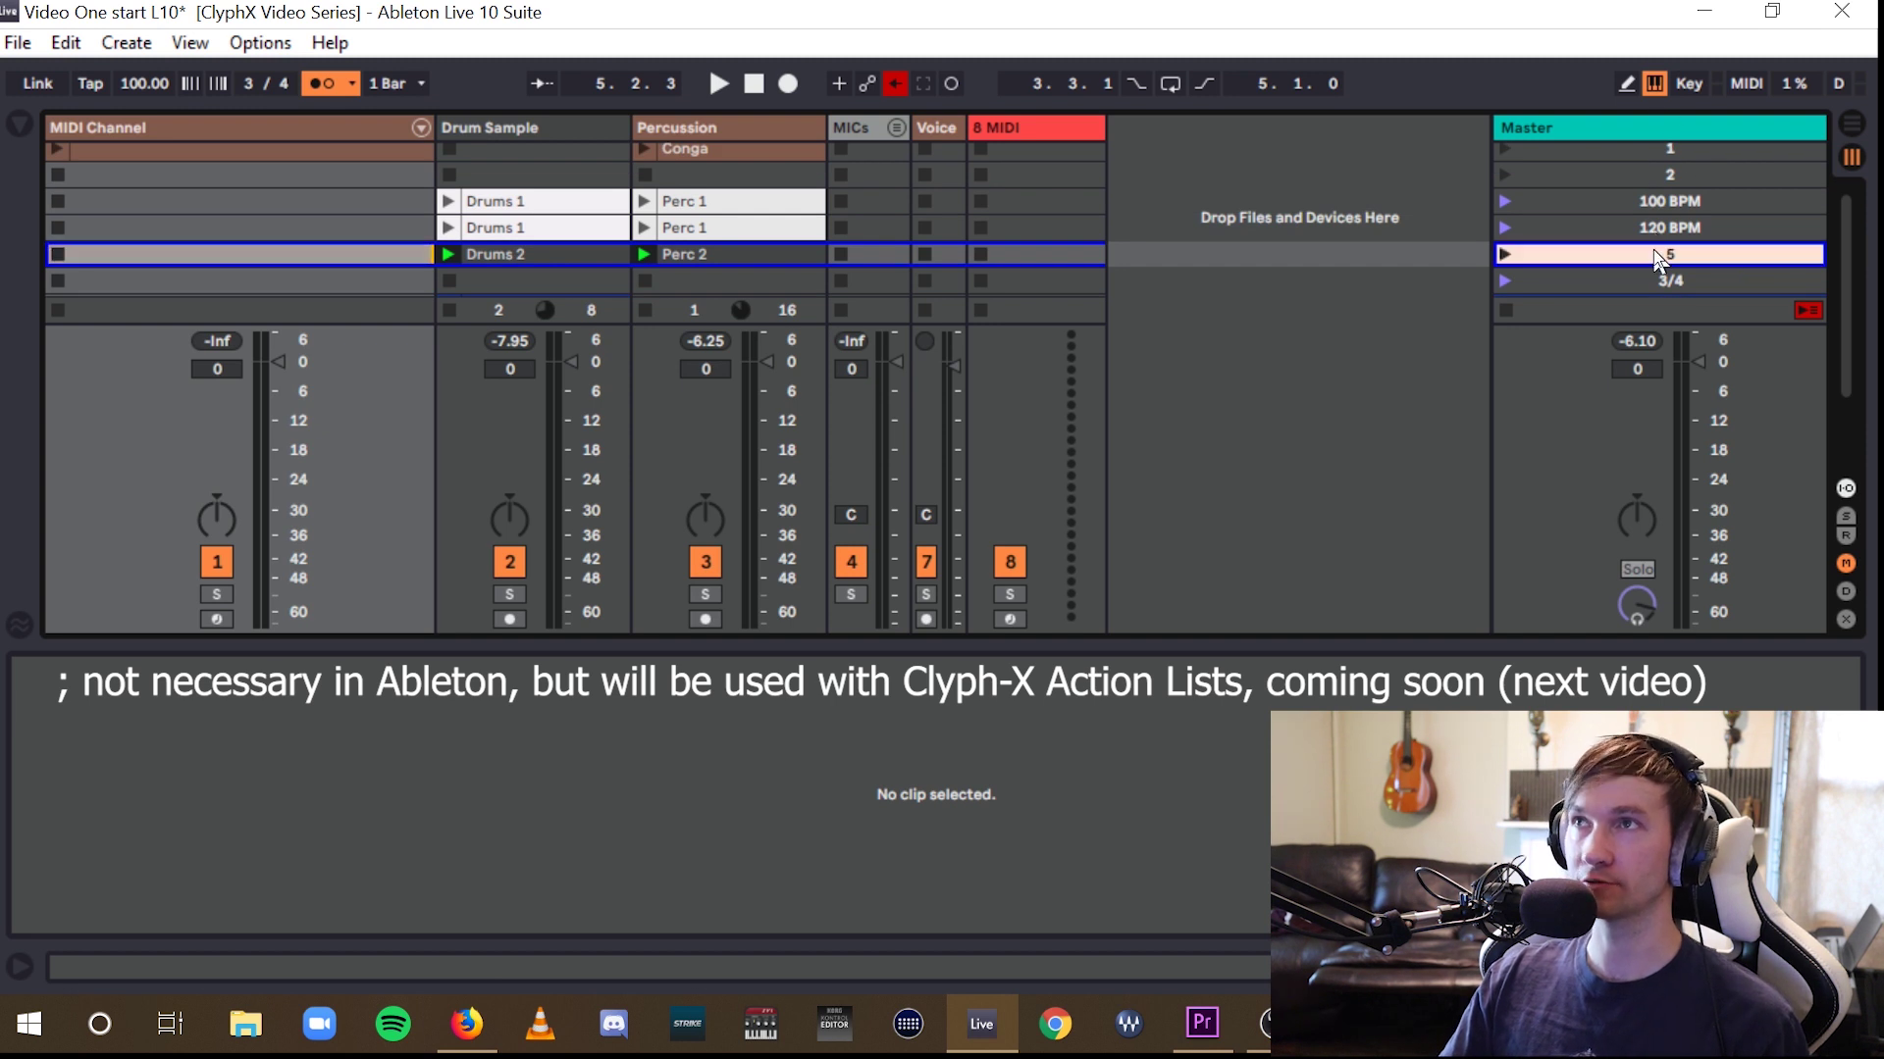
click(1471, 371)
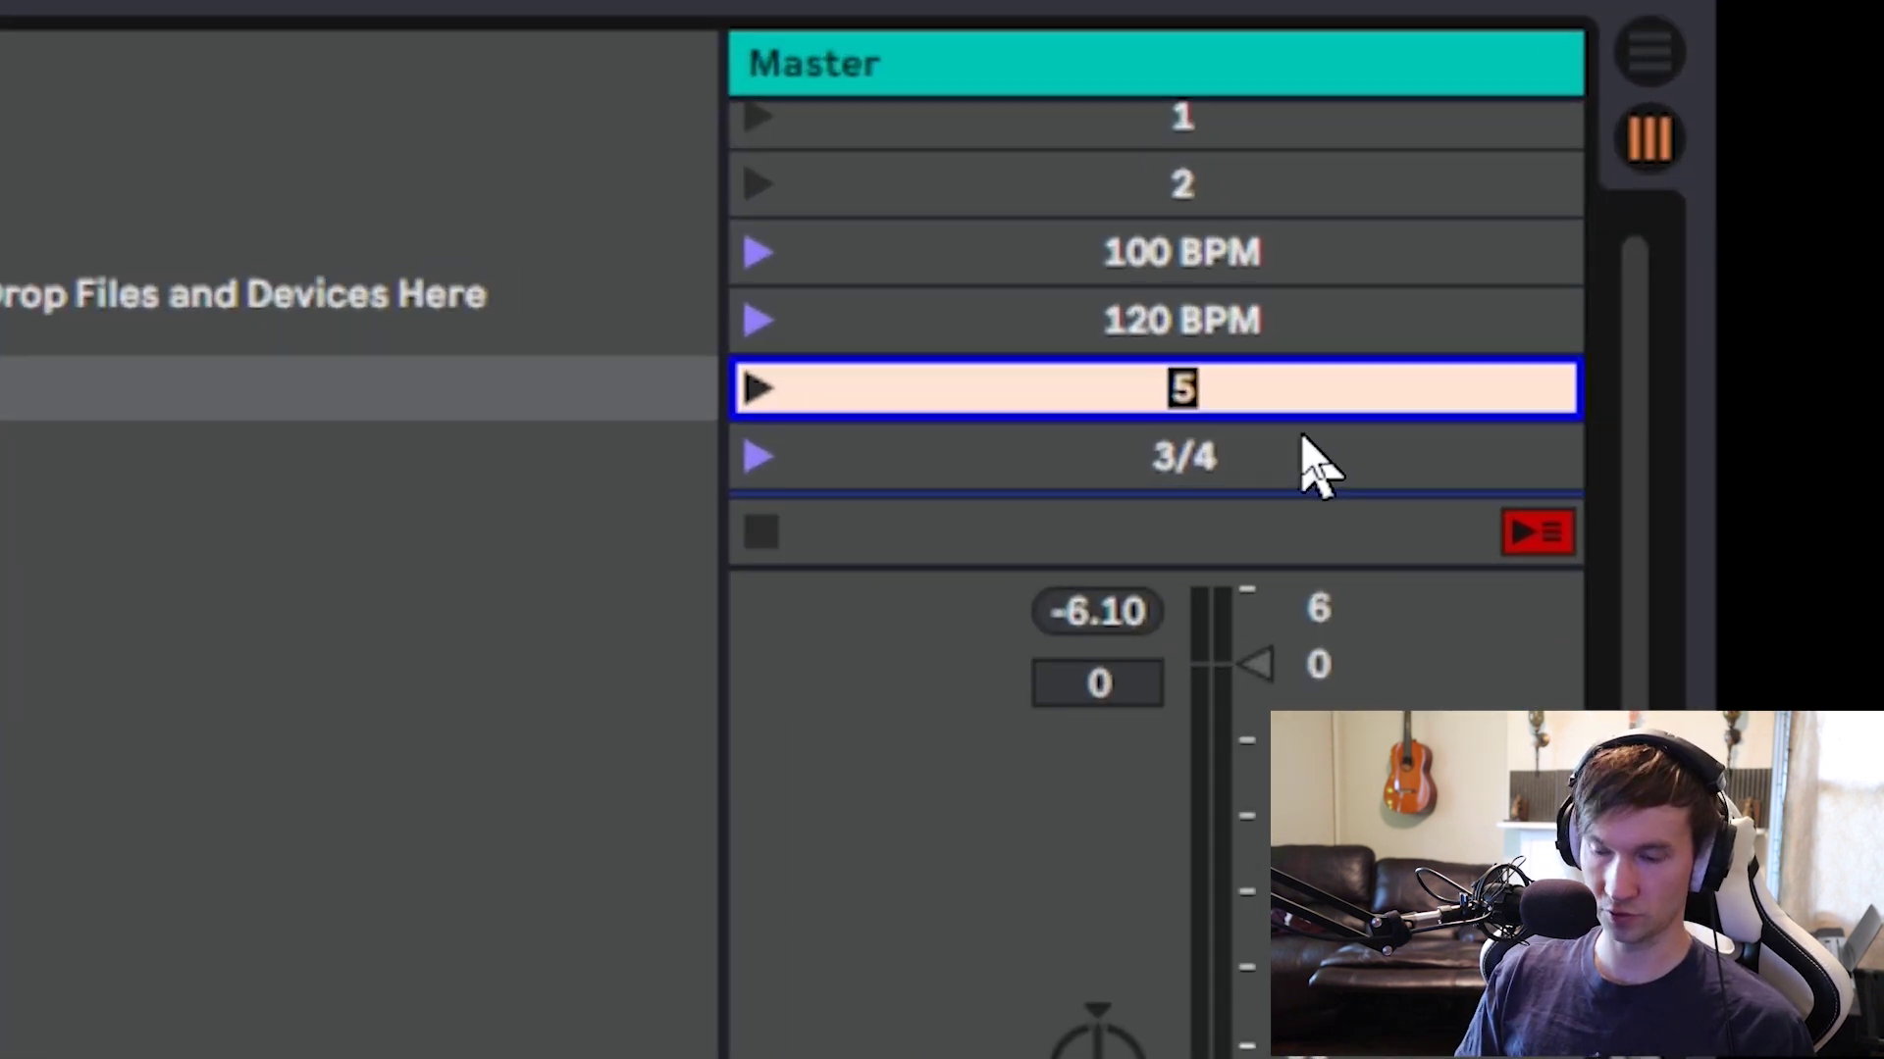
text(110 )
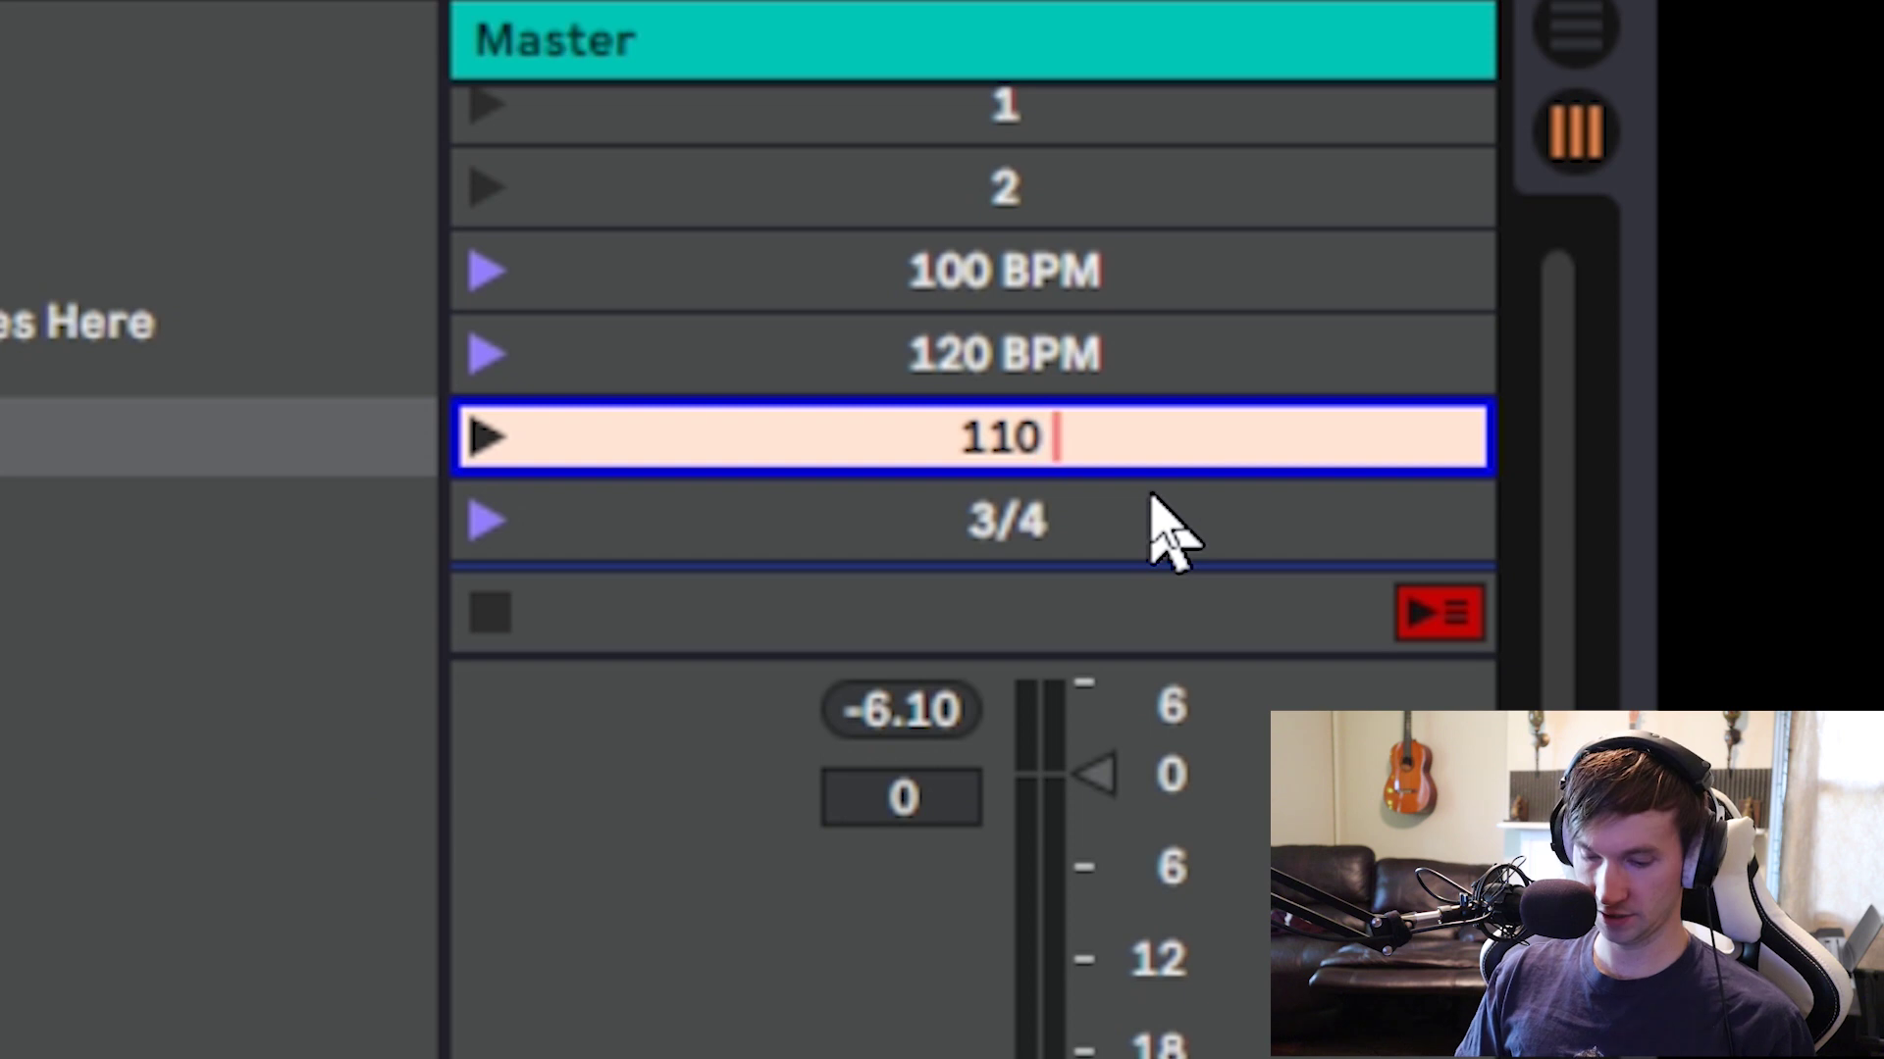
text(bpm)
key(BackSpace)
key(BackSpace)
key(BackSpace)
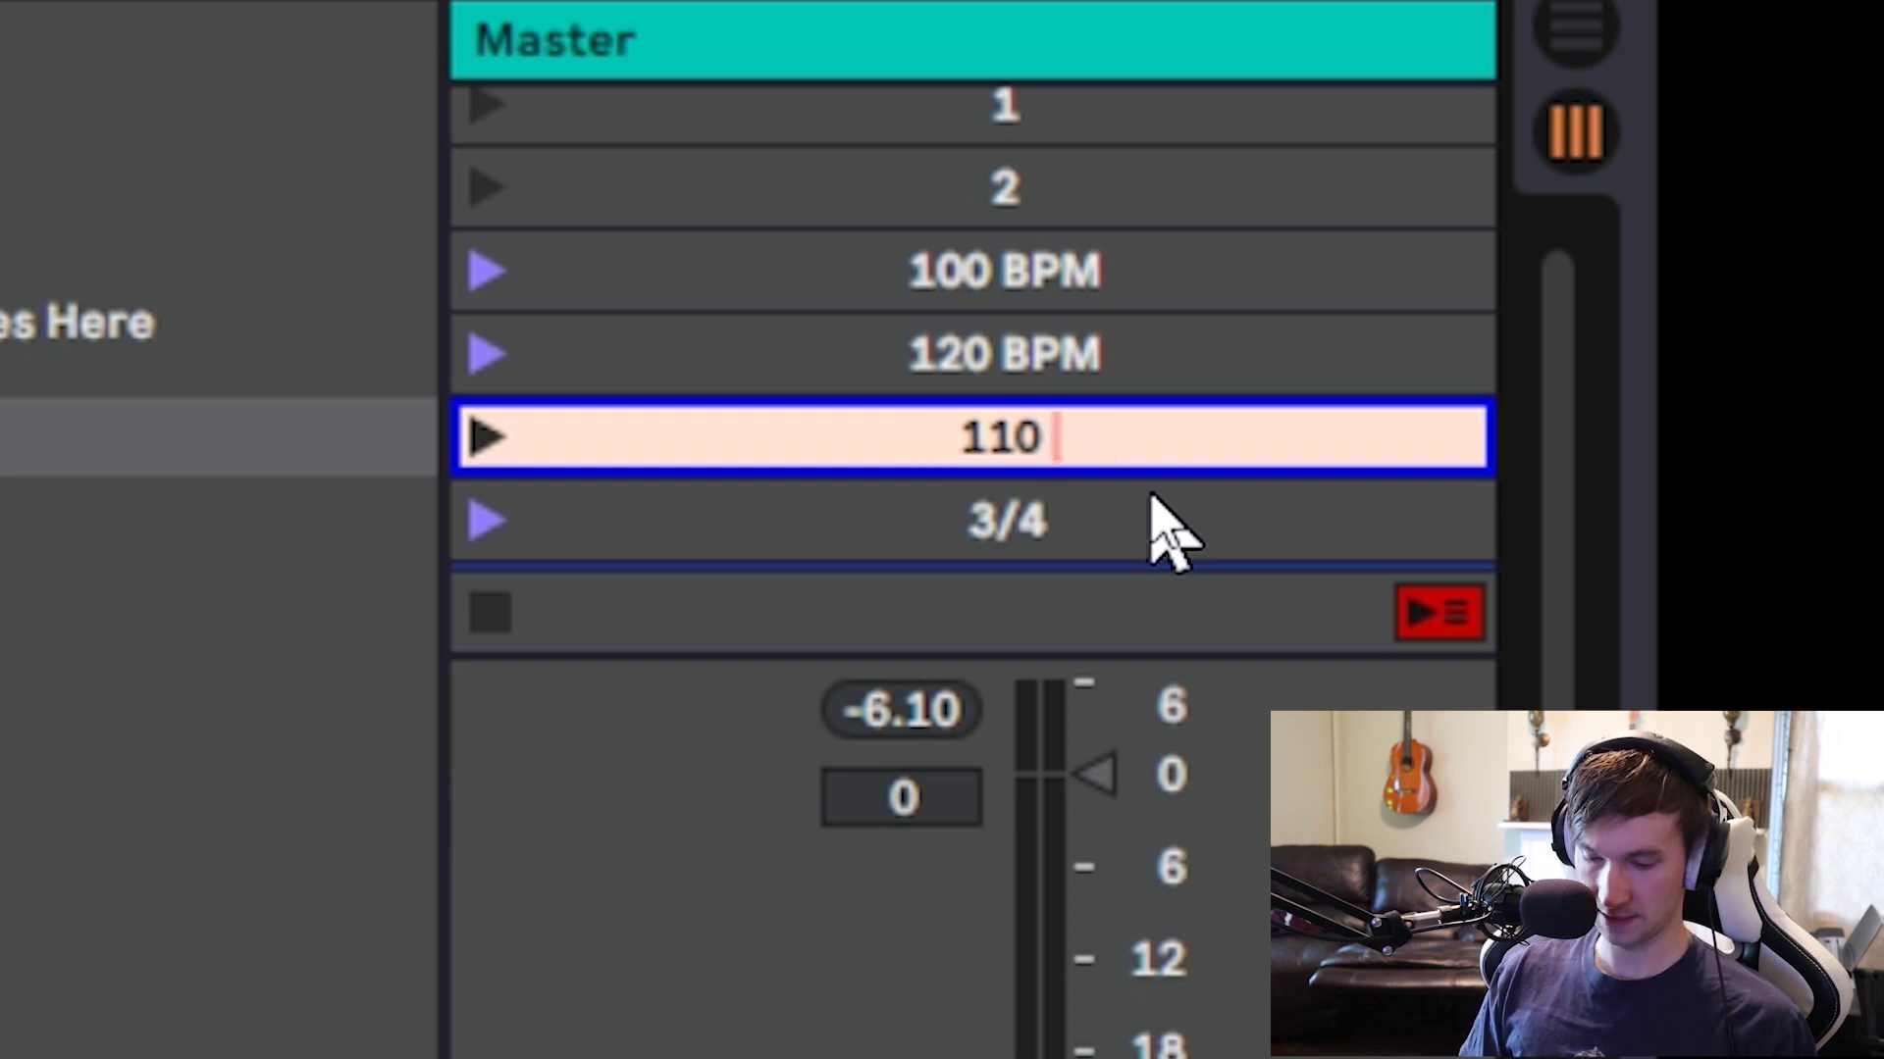
text(BPM ; )
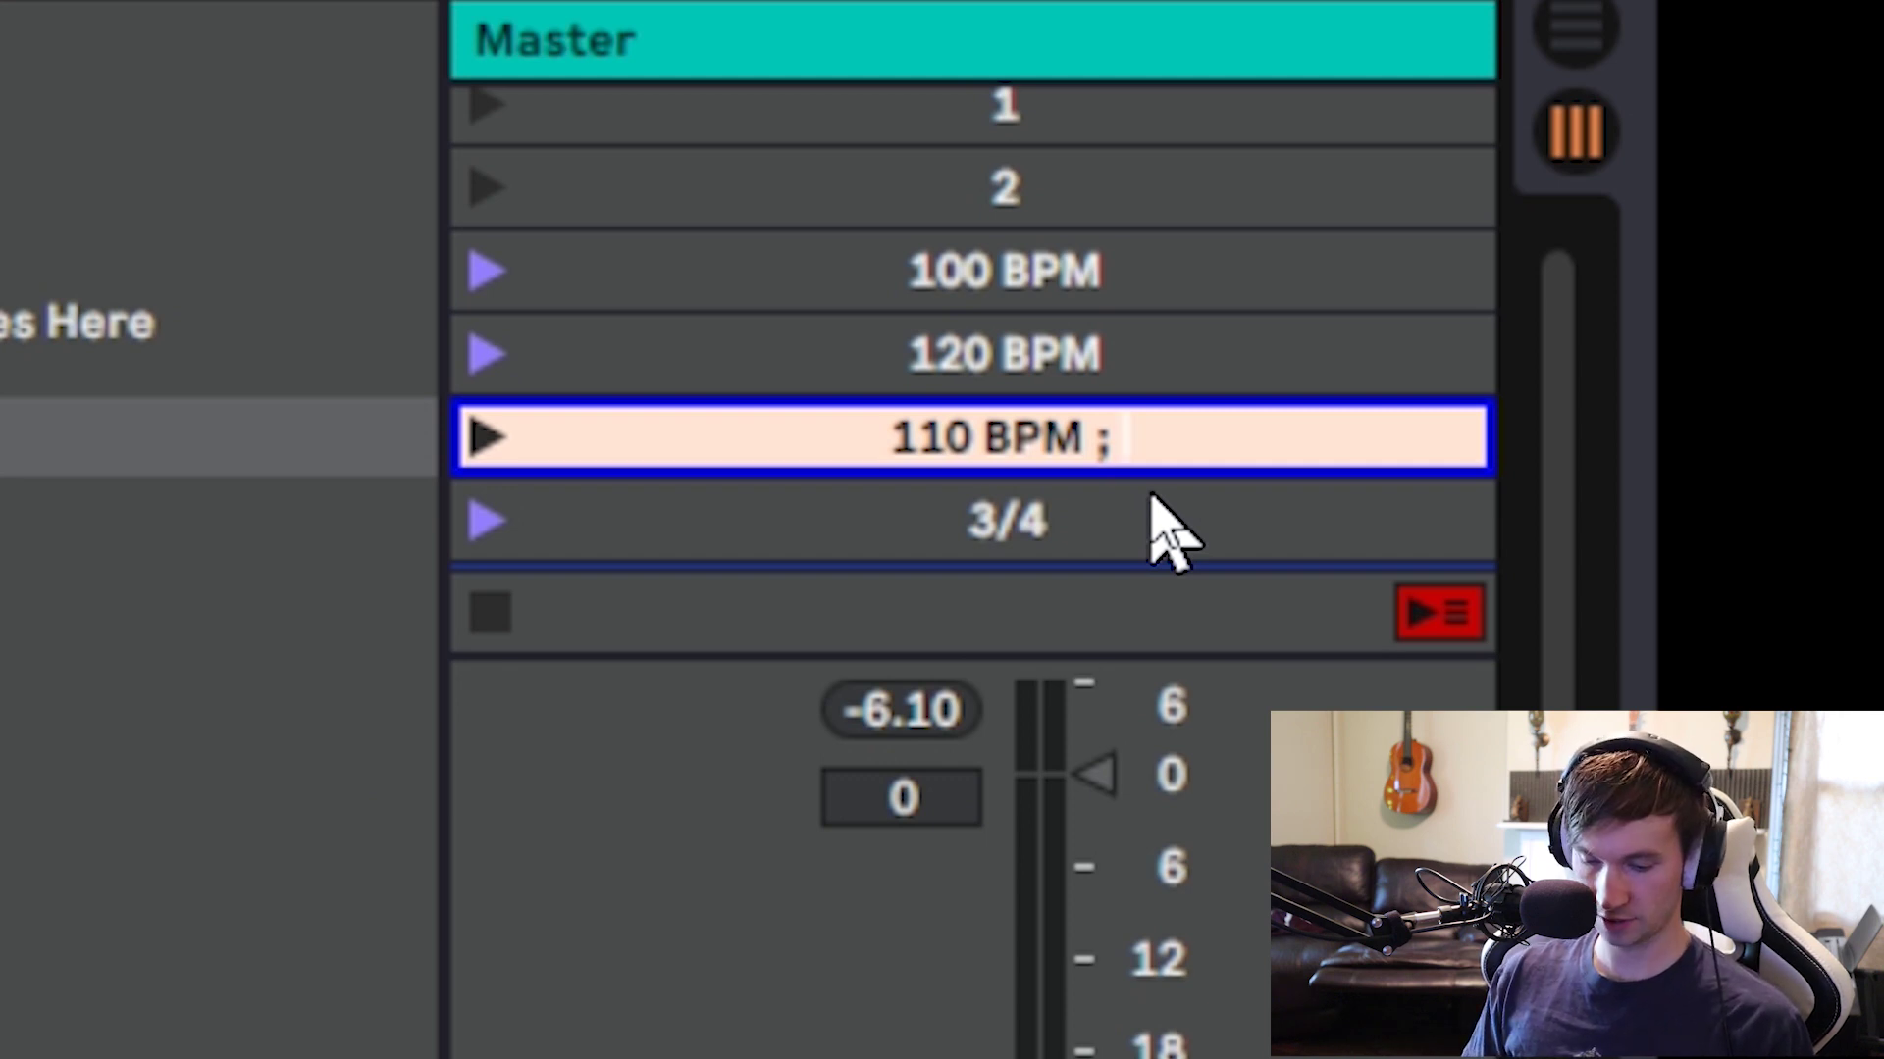
text(5/4)
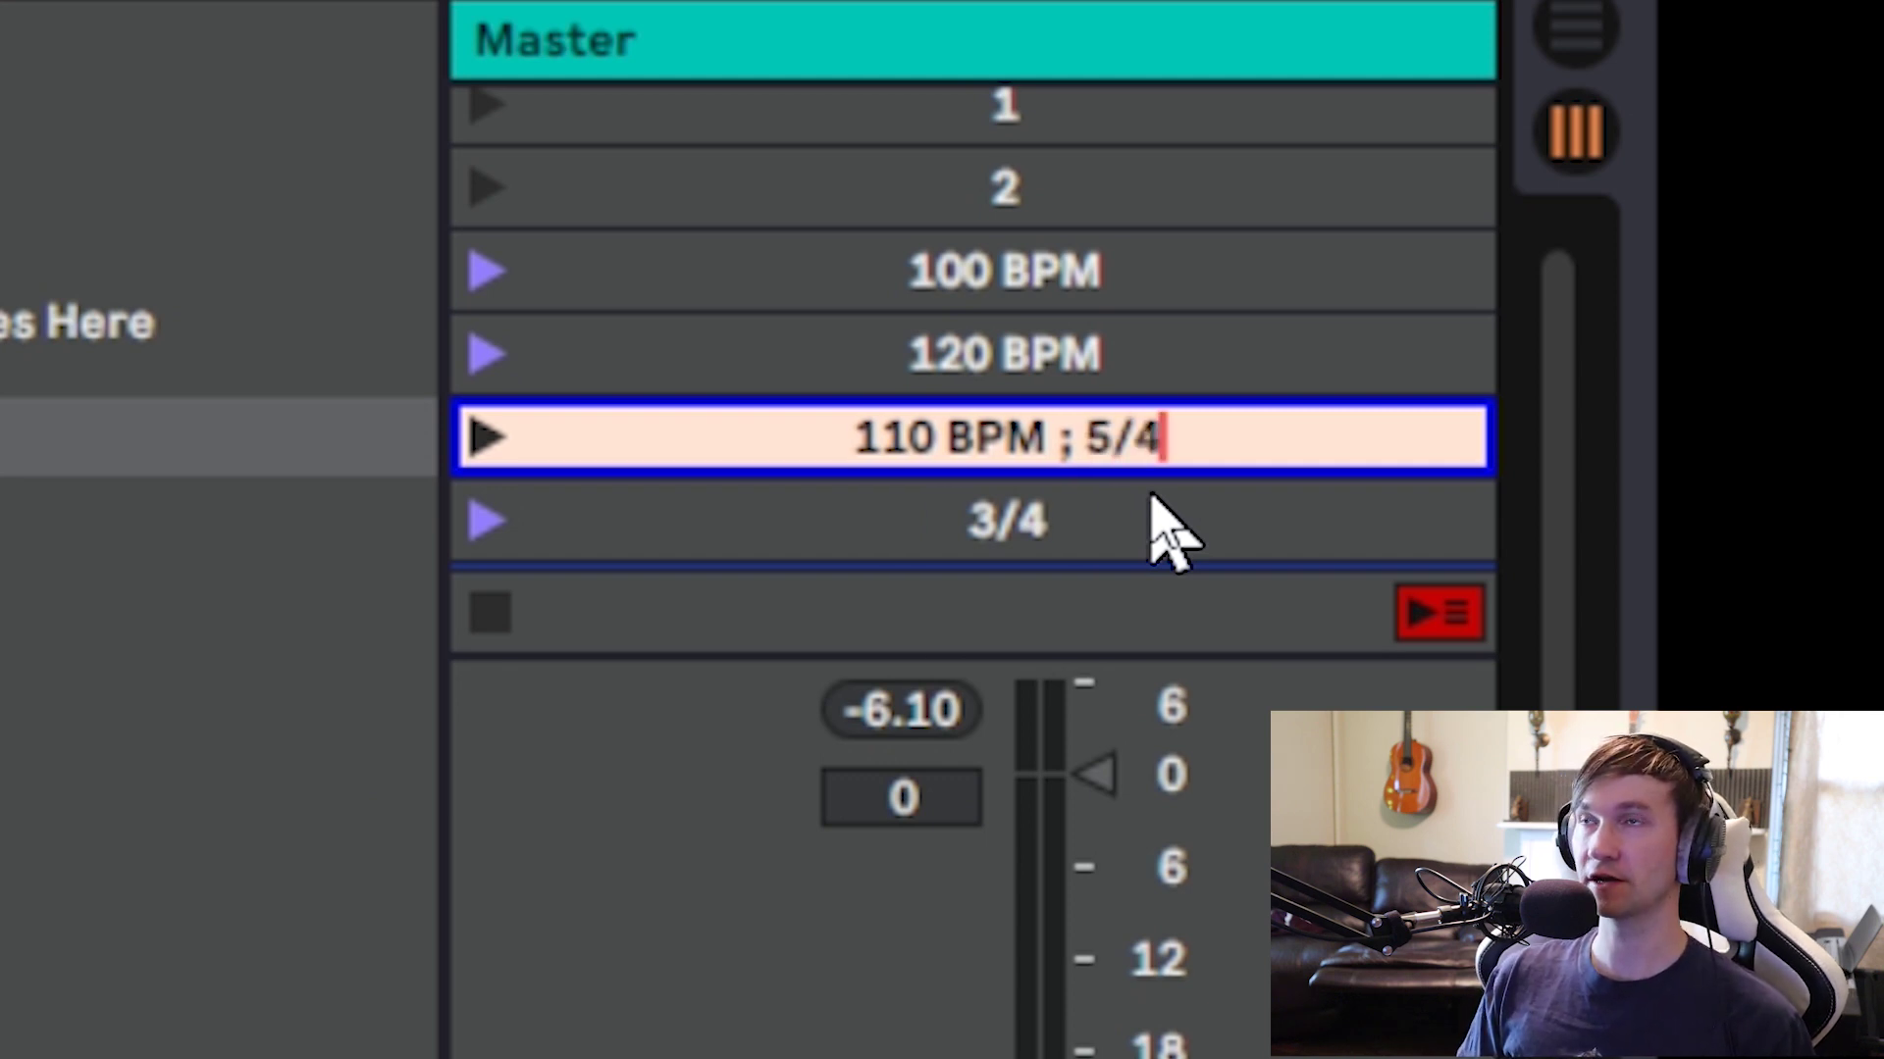
key(Return)
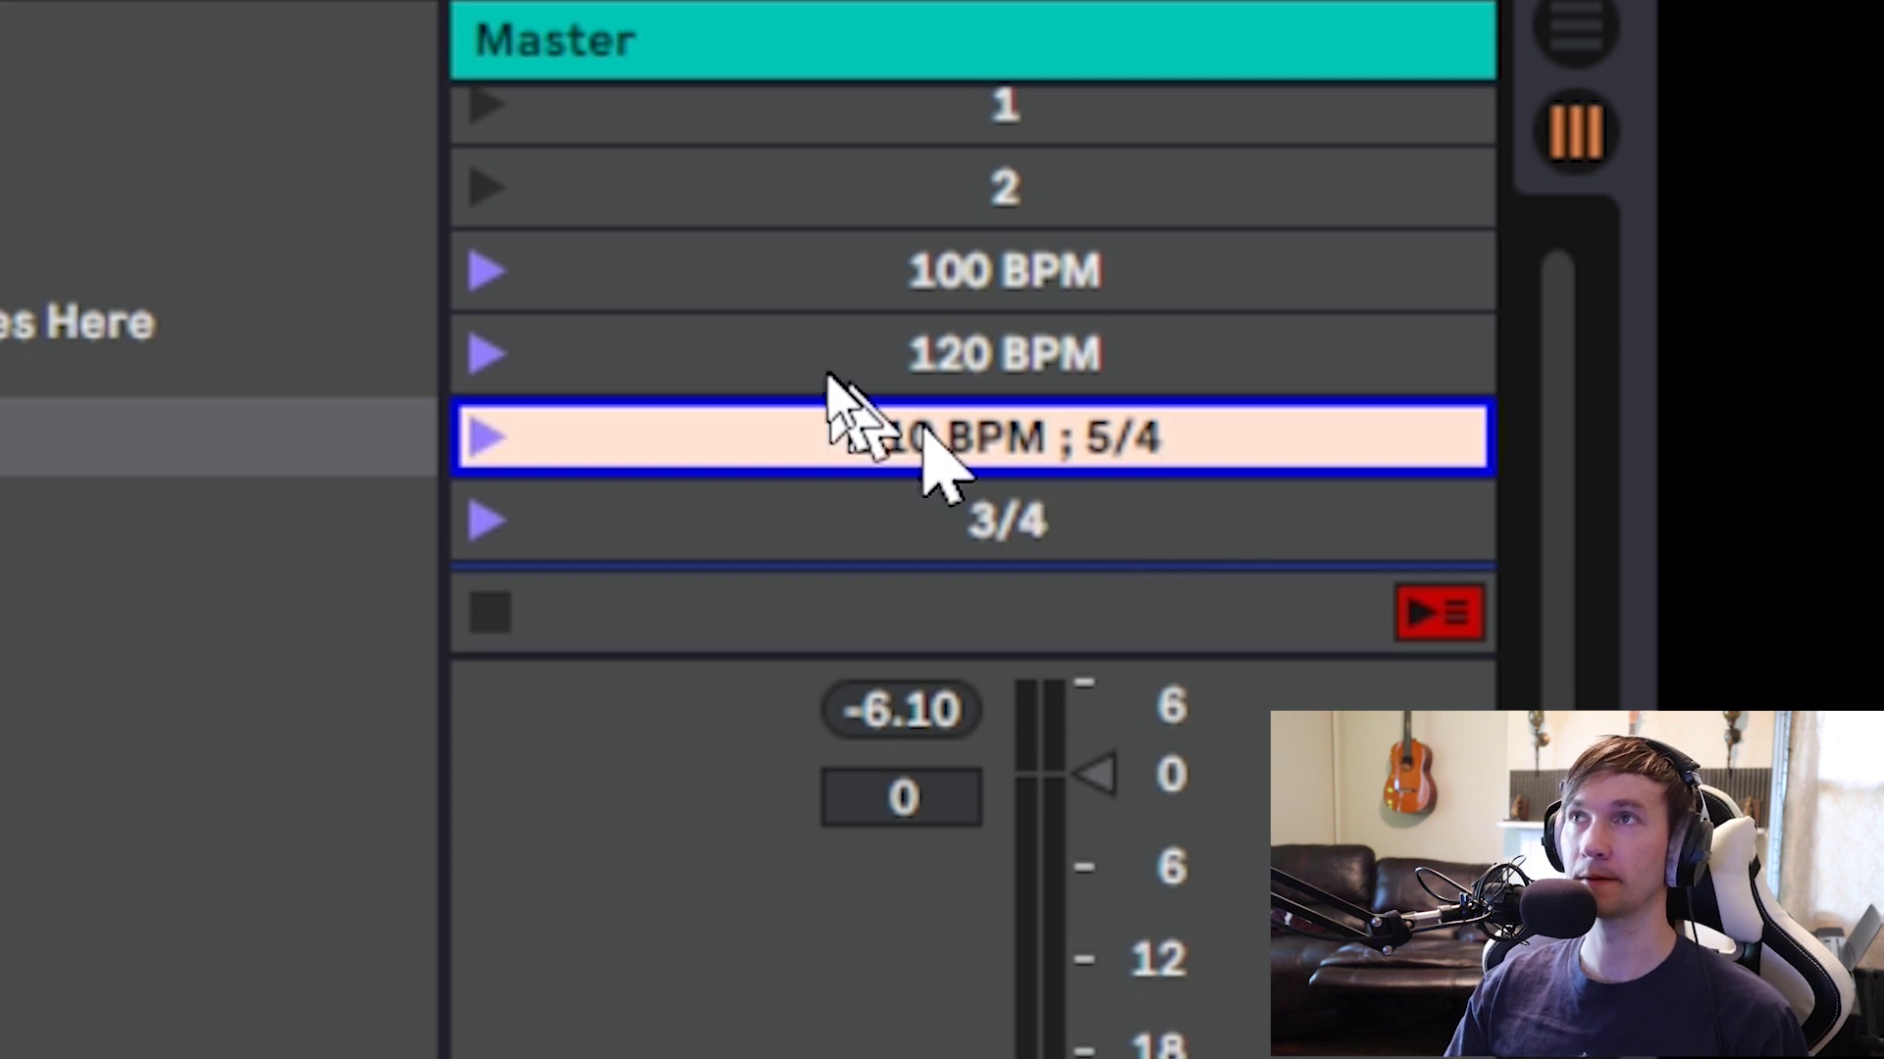
click(488, 435)
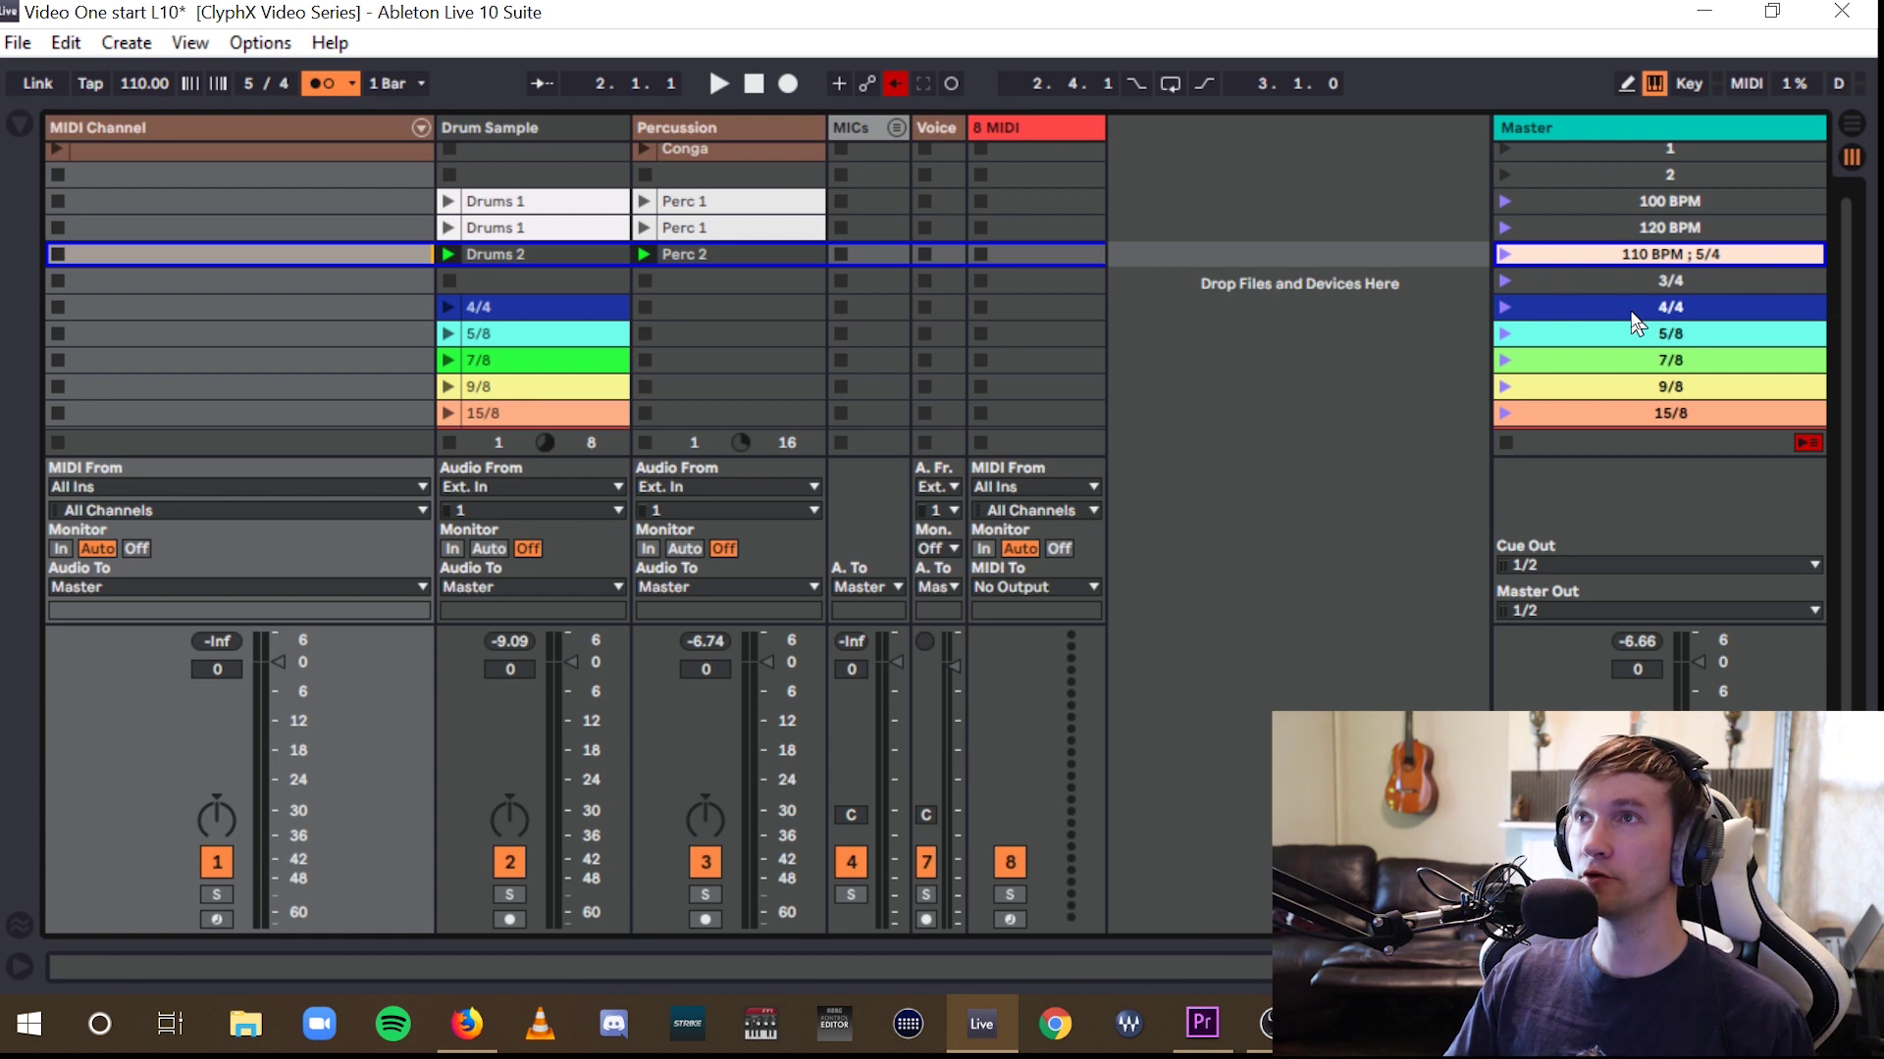
- Rename the 4/4 scene to 'CHORUS 4/4'
right_click(1631, 316)
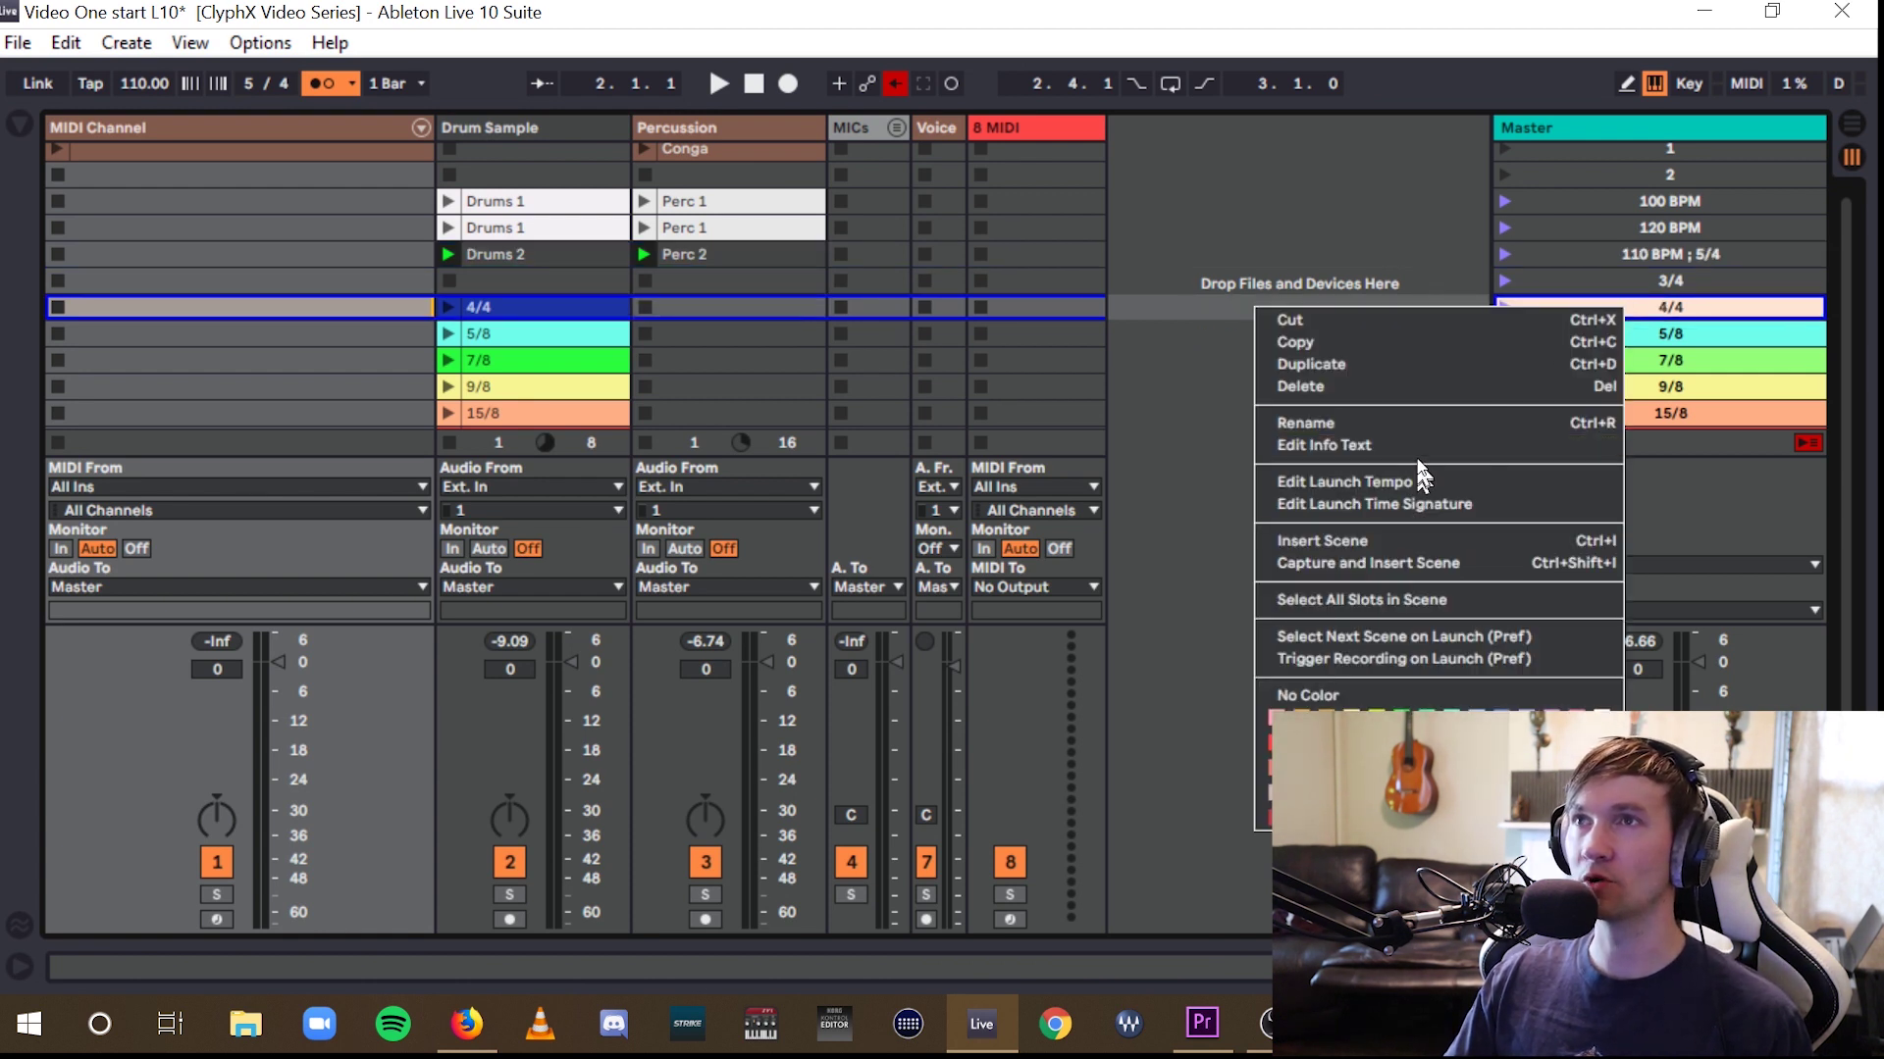
click(1429, 426)
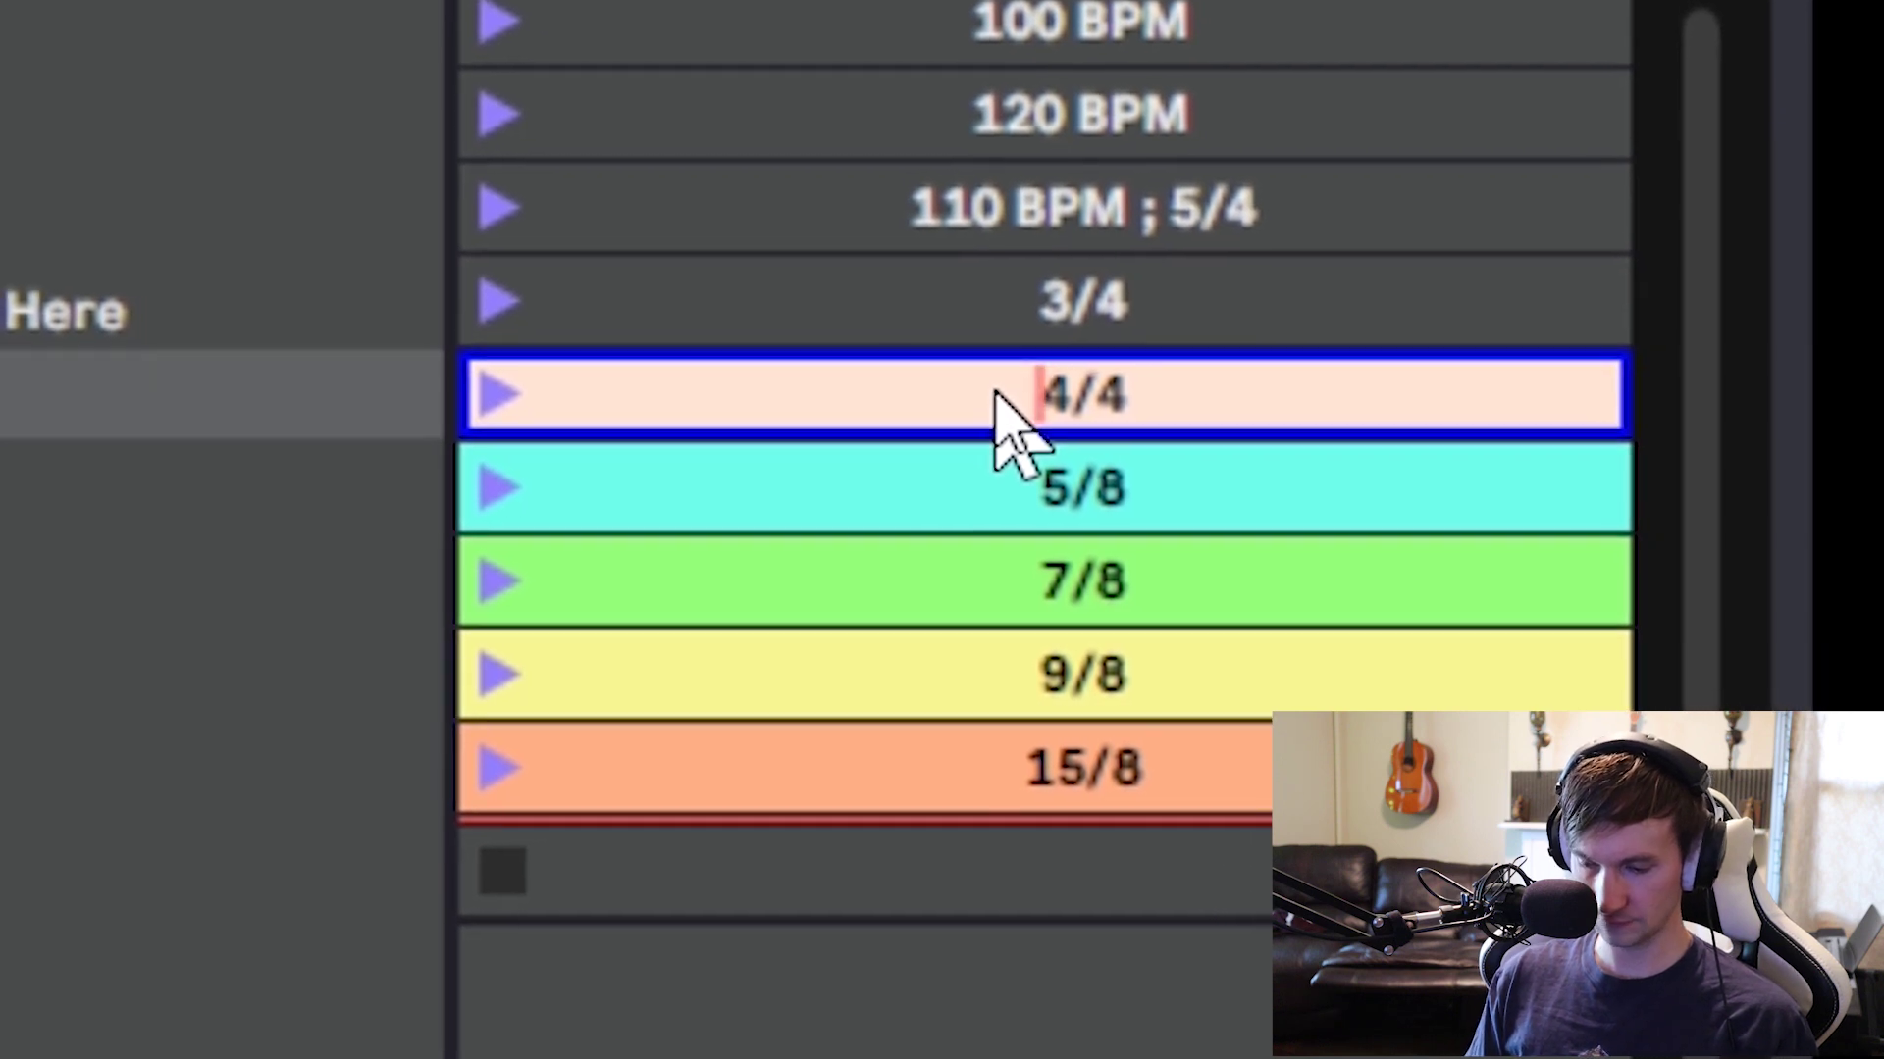
text(CHORUS)
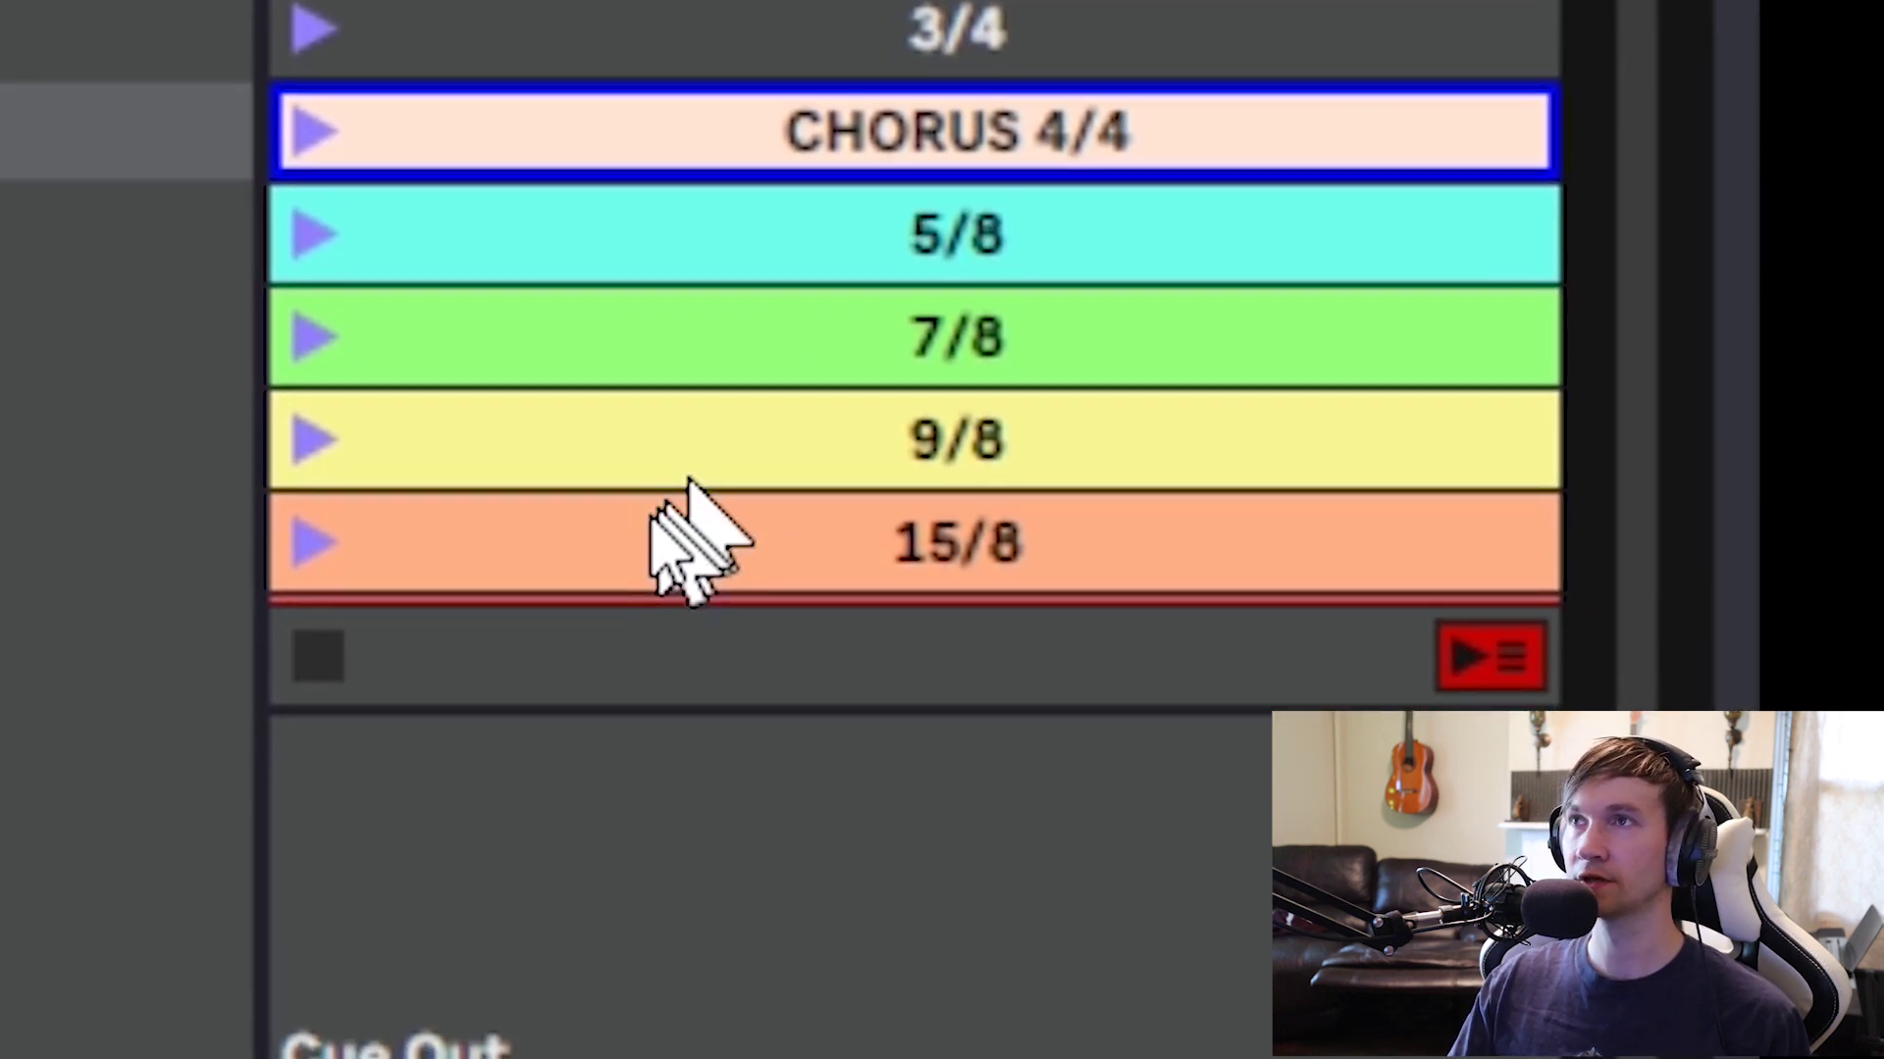
- Rename the 15/8 scene to 'VERSE 15/8'
right_click(627, 597)
key(ctrl+r)
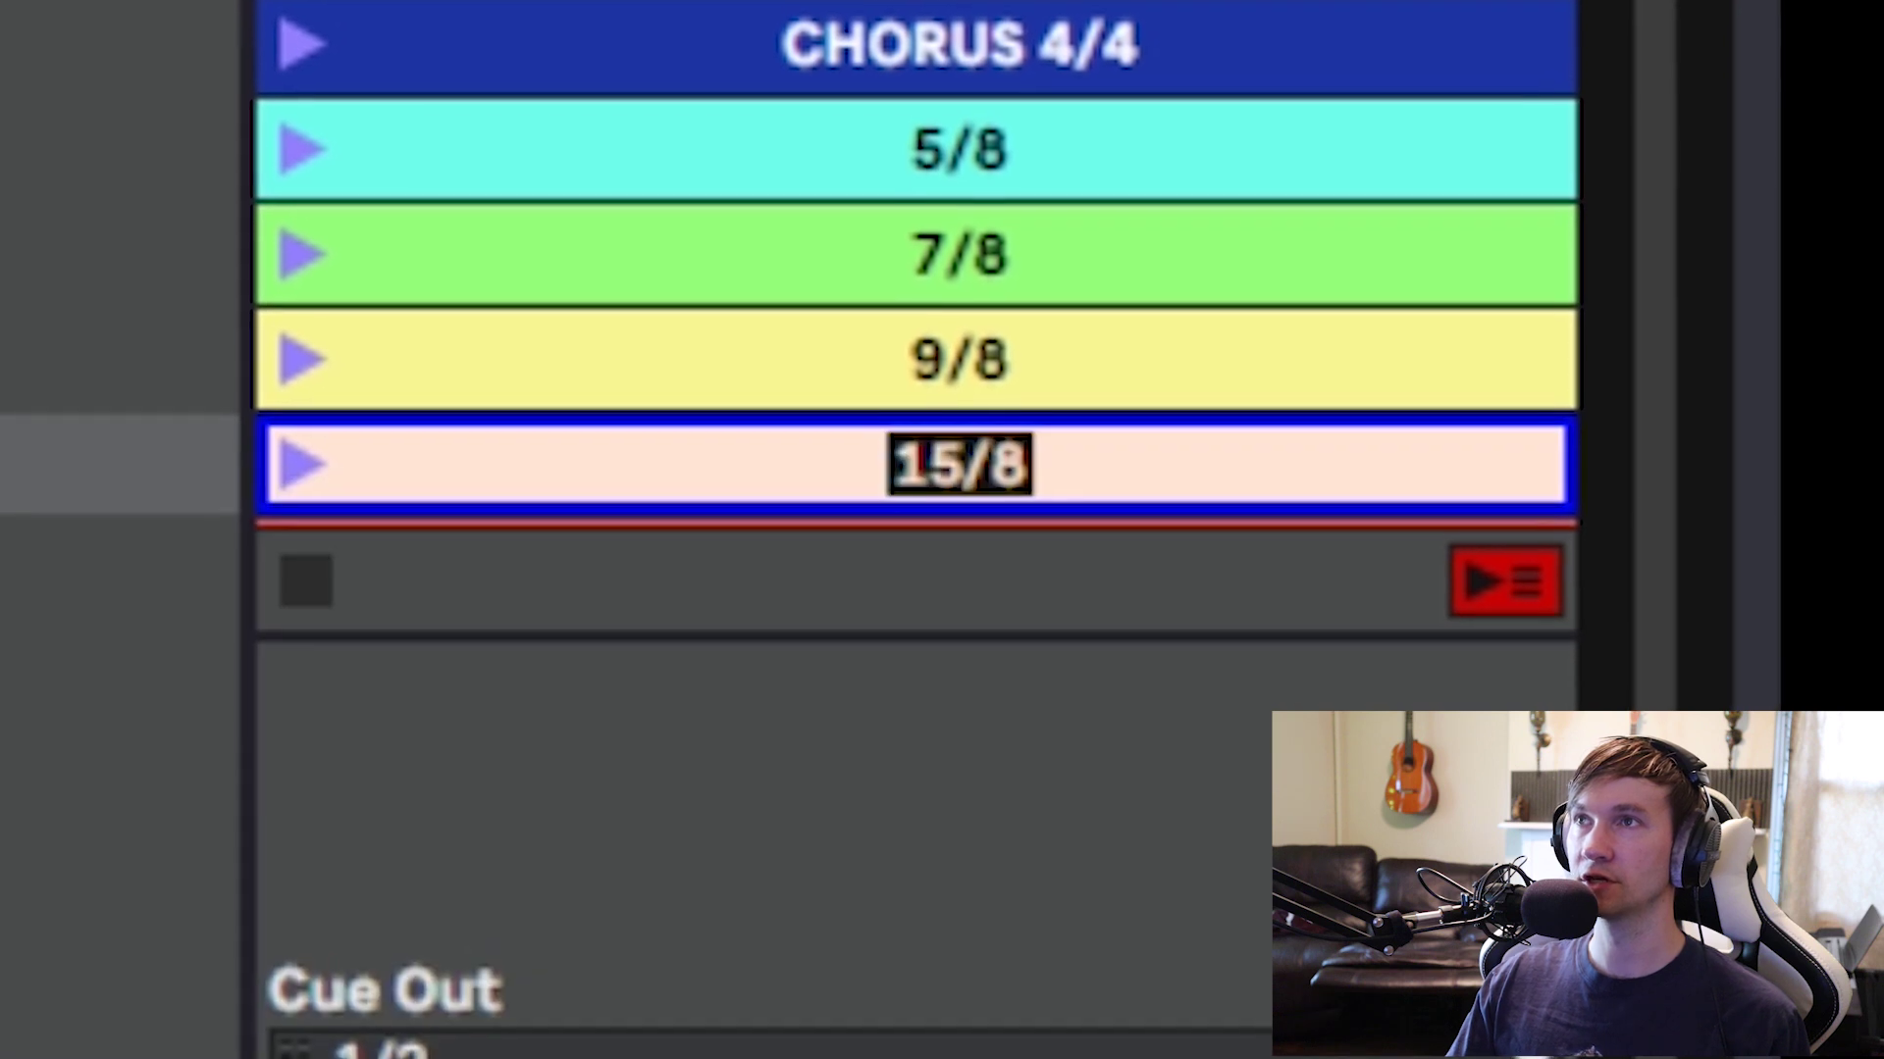
key(Left)
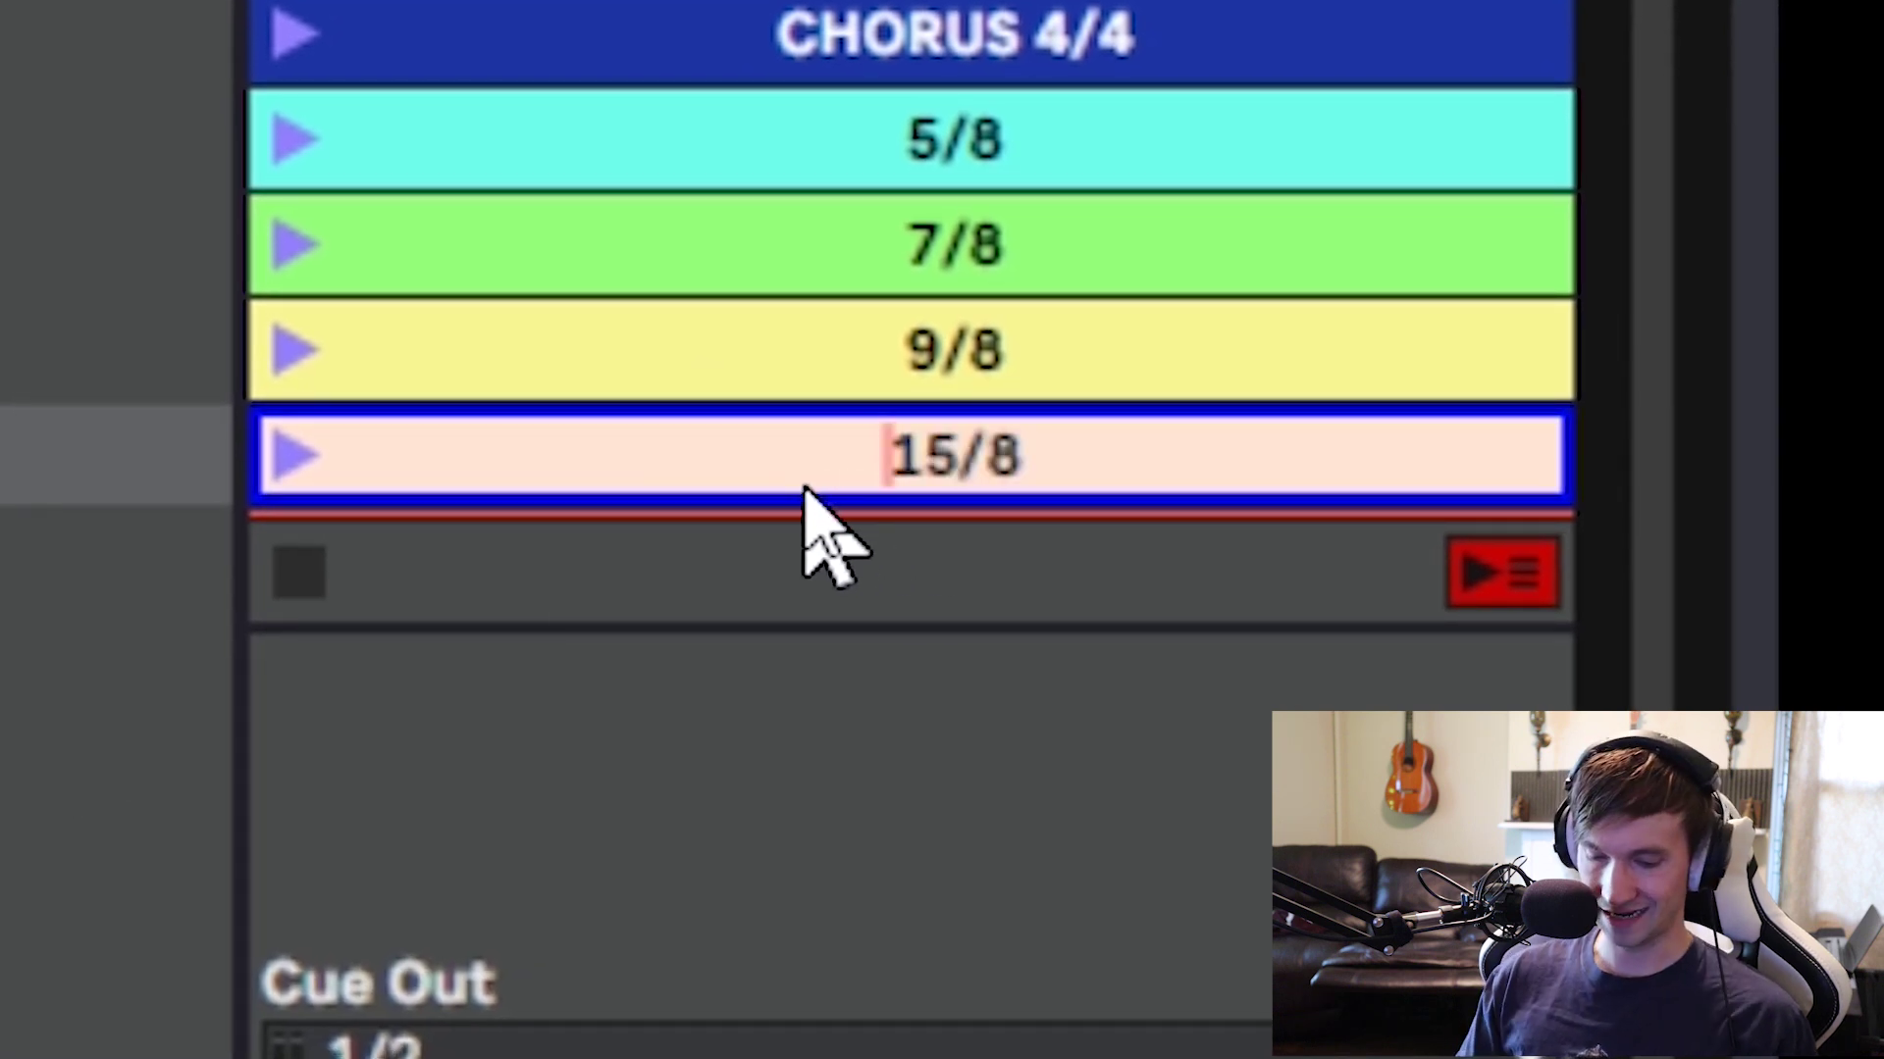
text(VERSE)
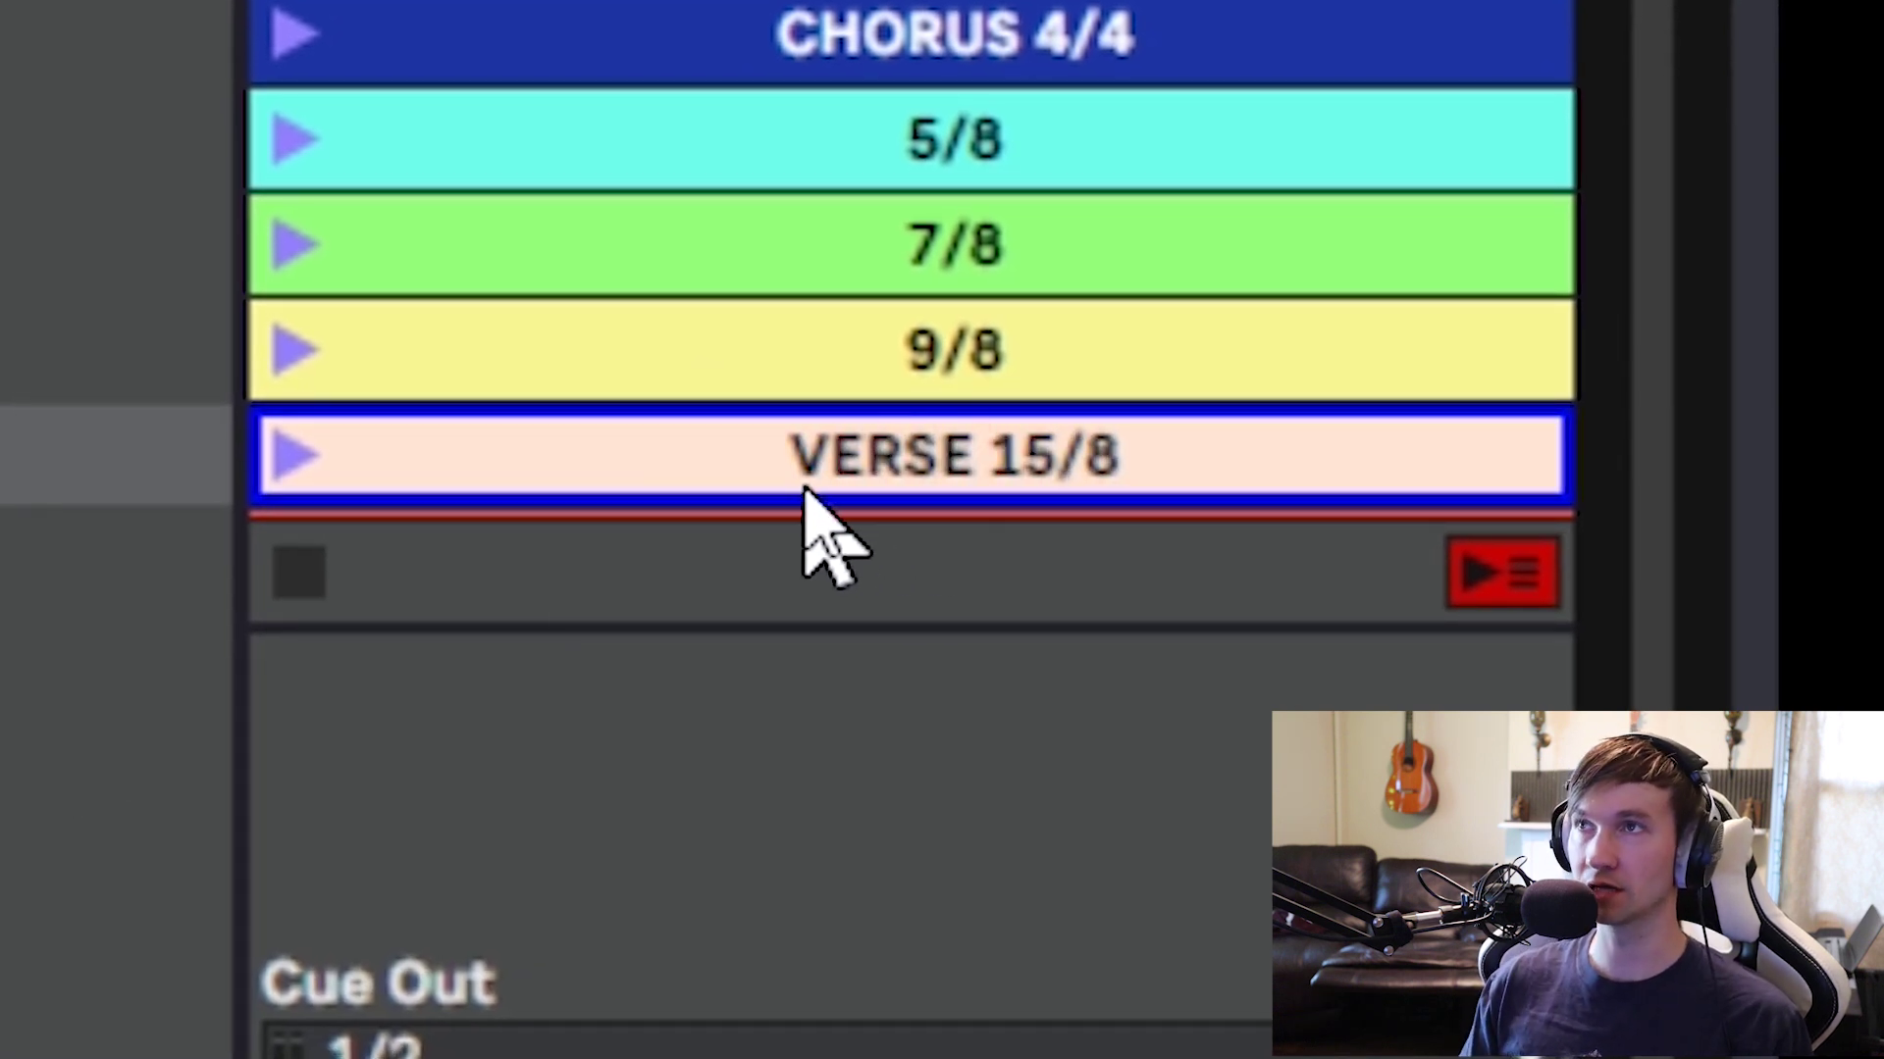
scroll(1345, 232, down, 1)
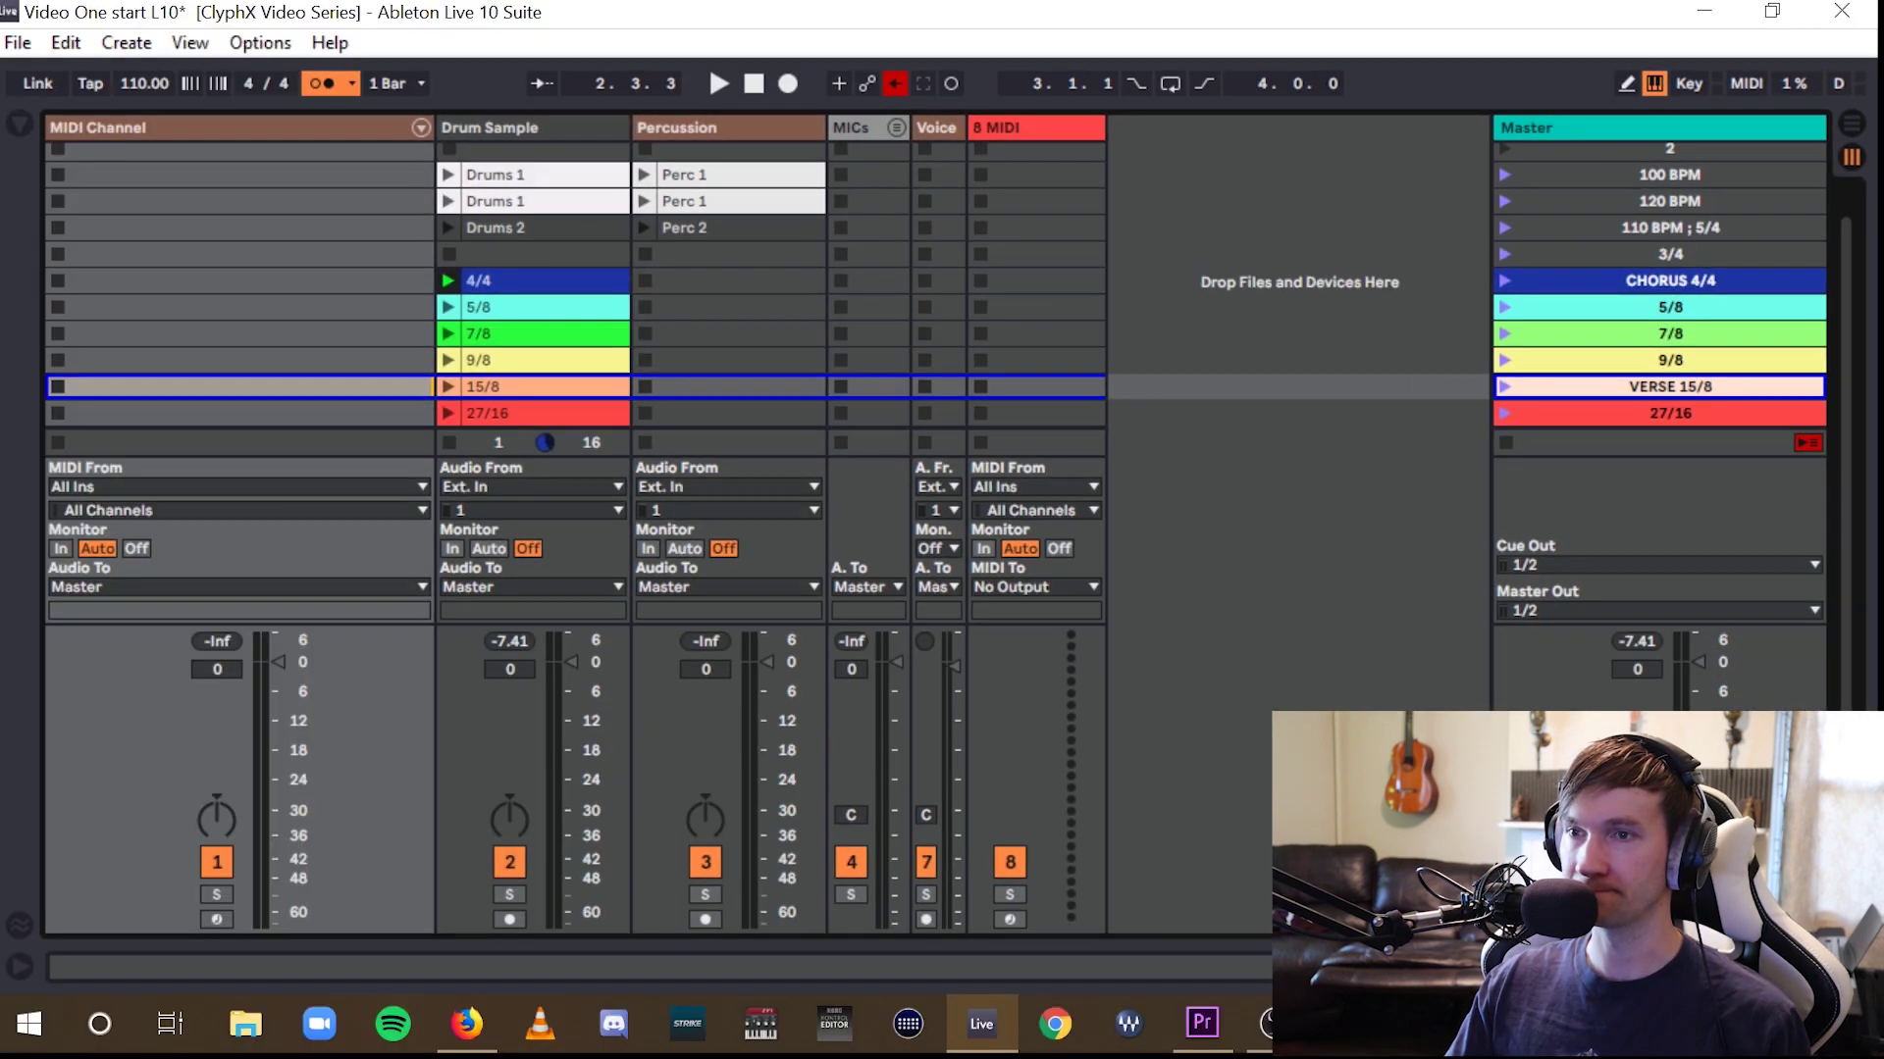
key(ctrl+z)
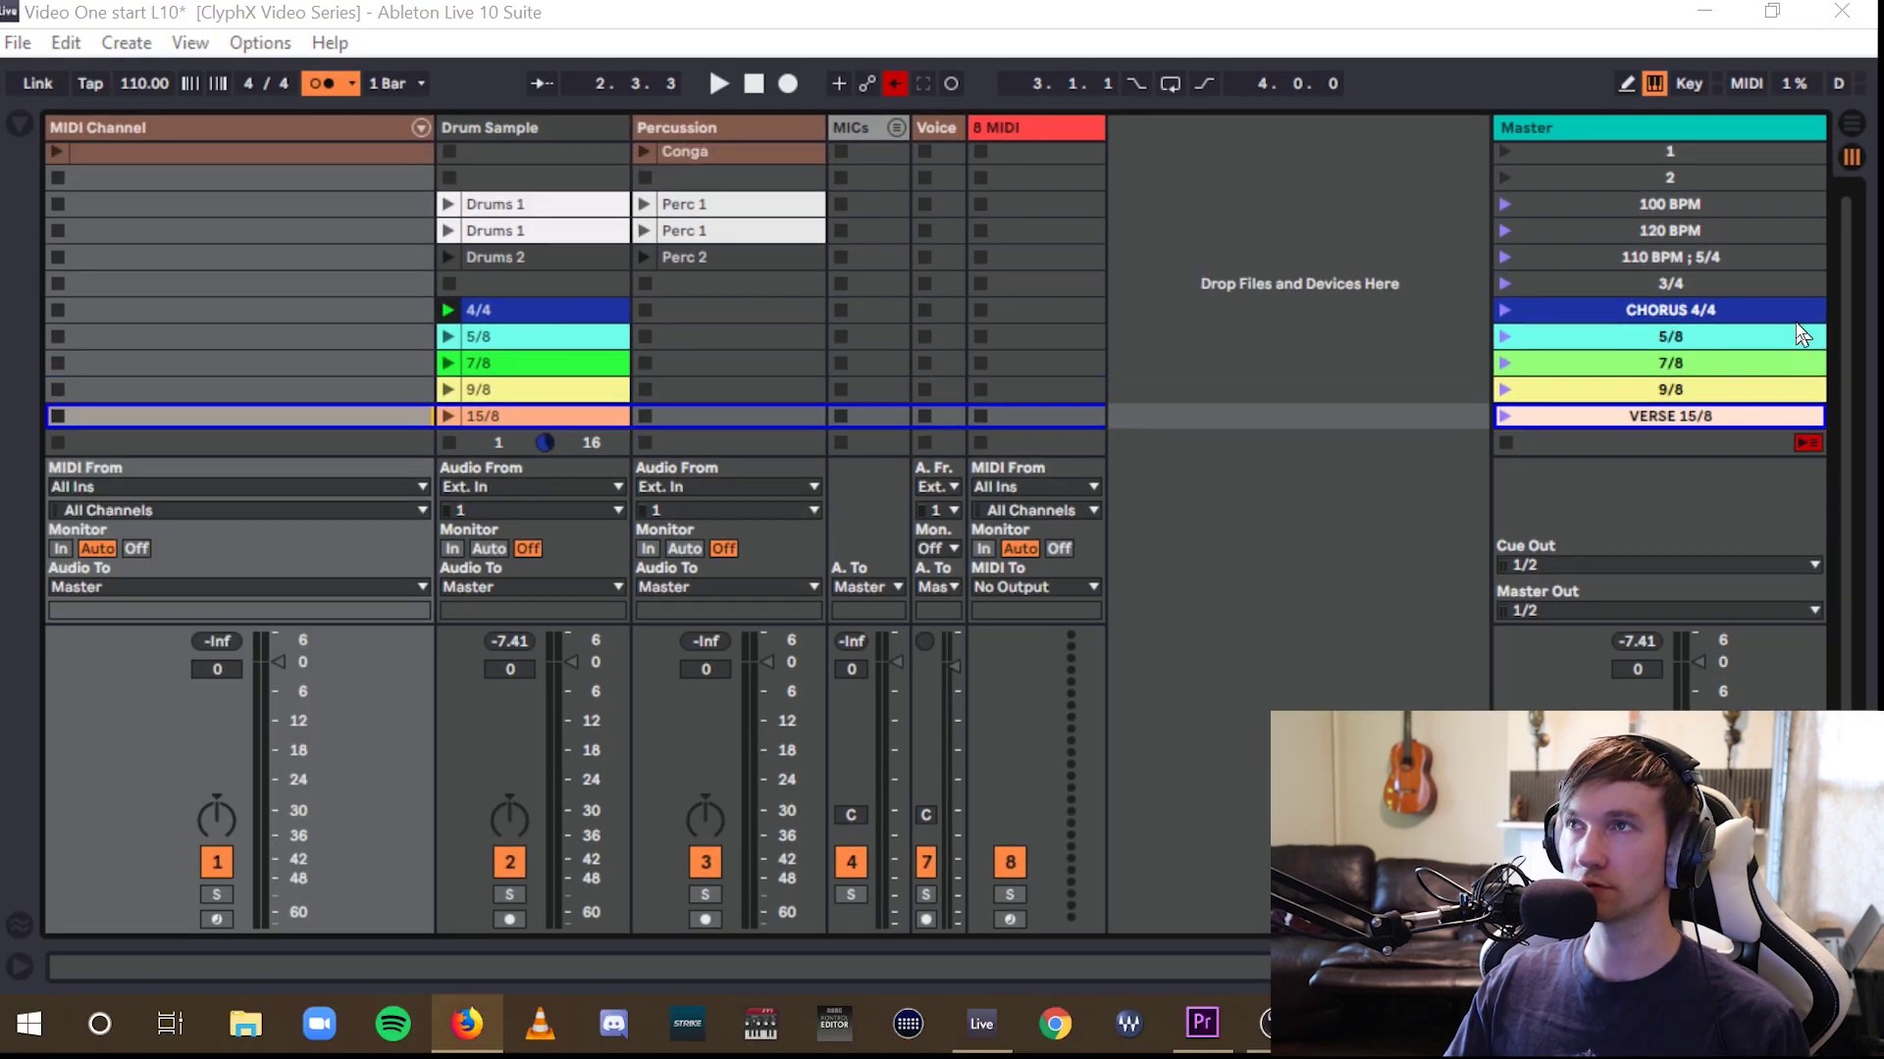
- Rename the 7/8 scene to '7/8 ; 77 BPM' and launch it to set 77 BPM in 7/8
click(1672, 363)
right_click(1679, 369)
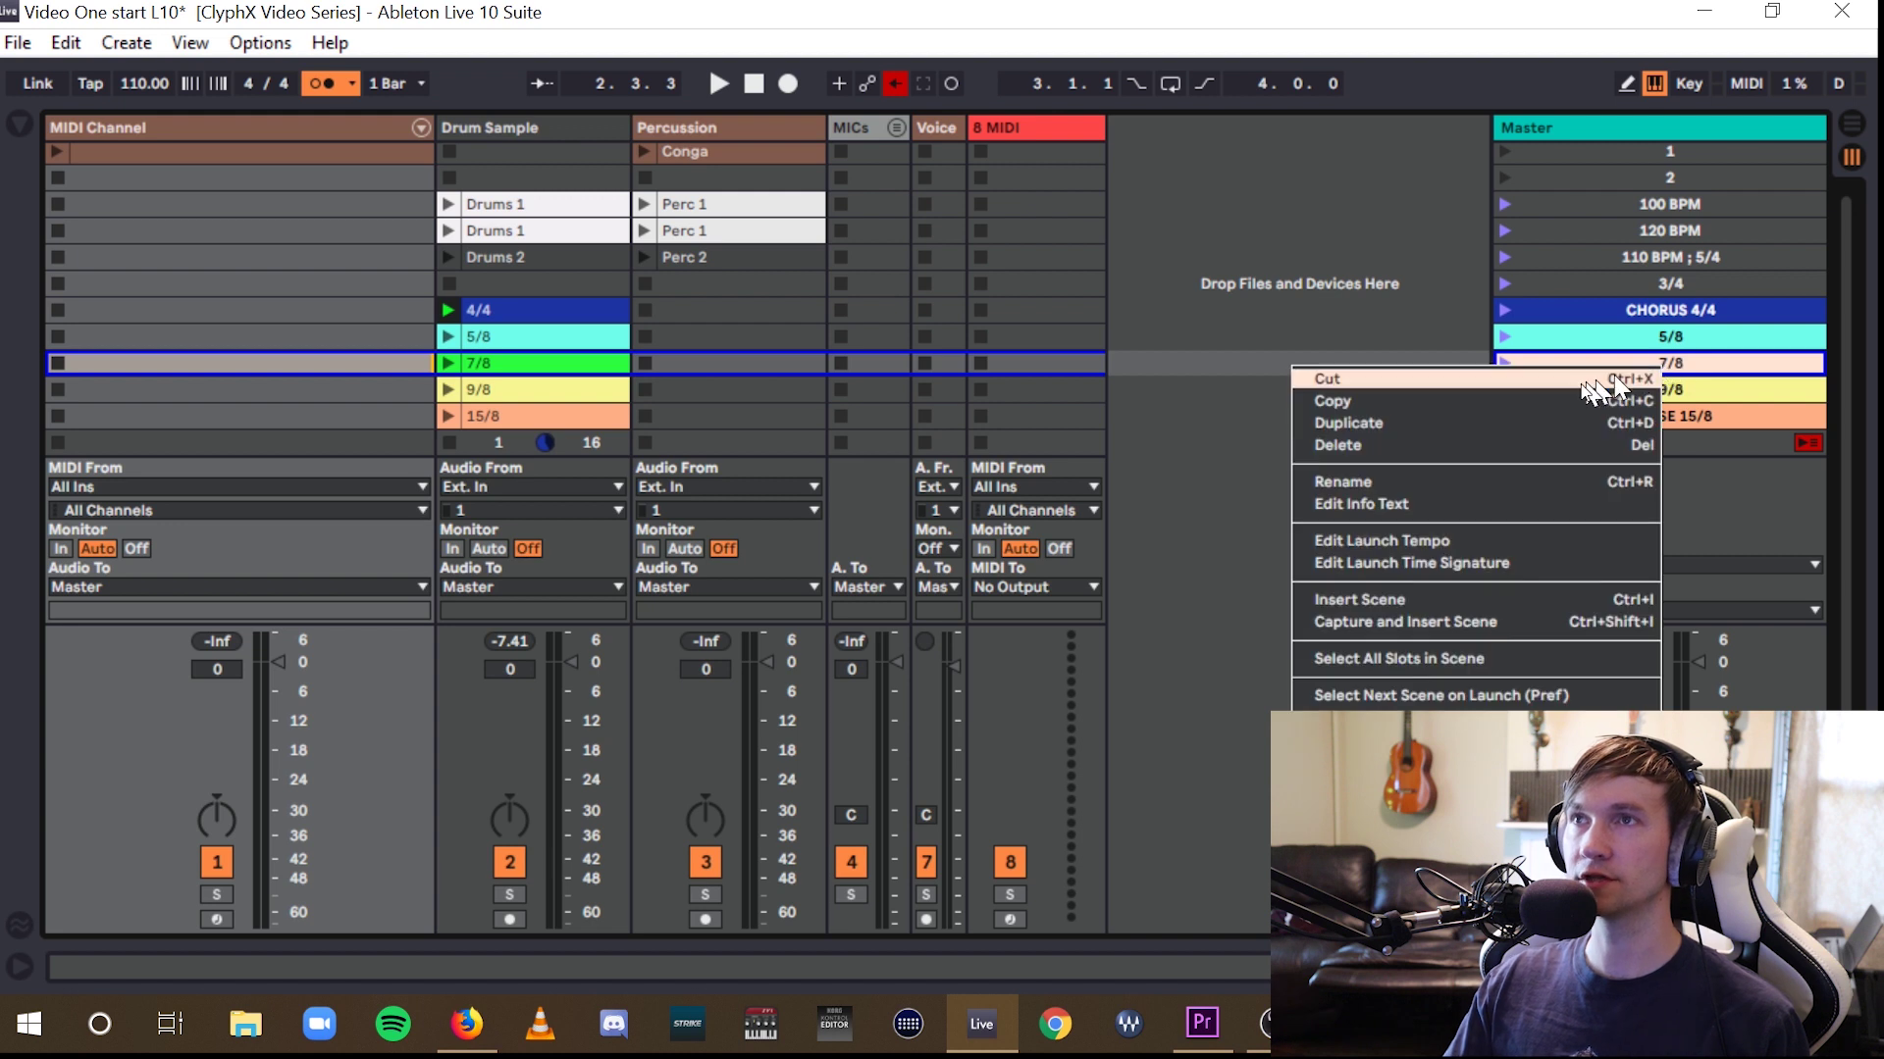
click(1344, 483)
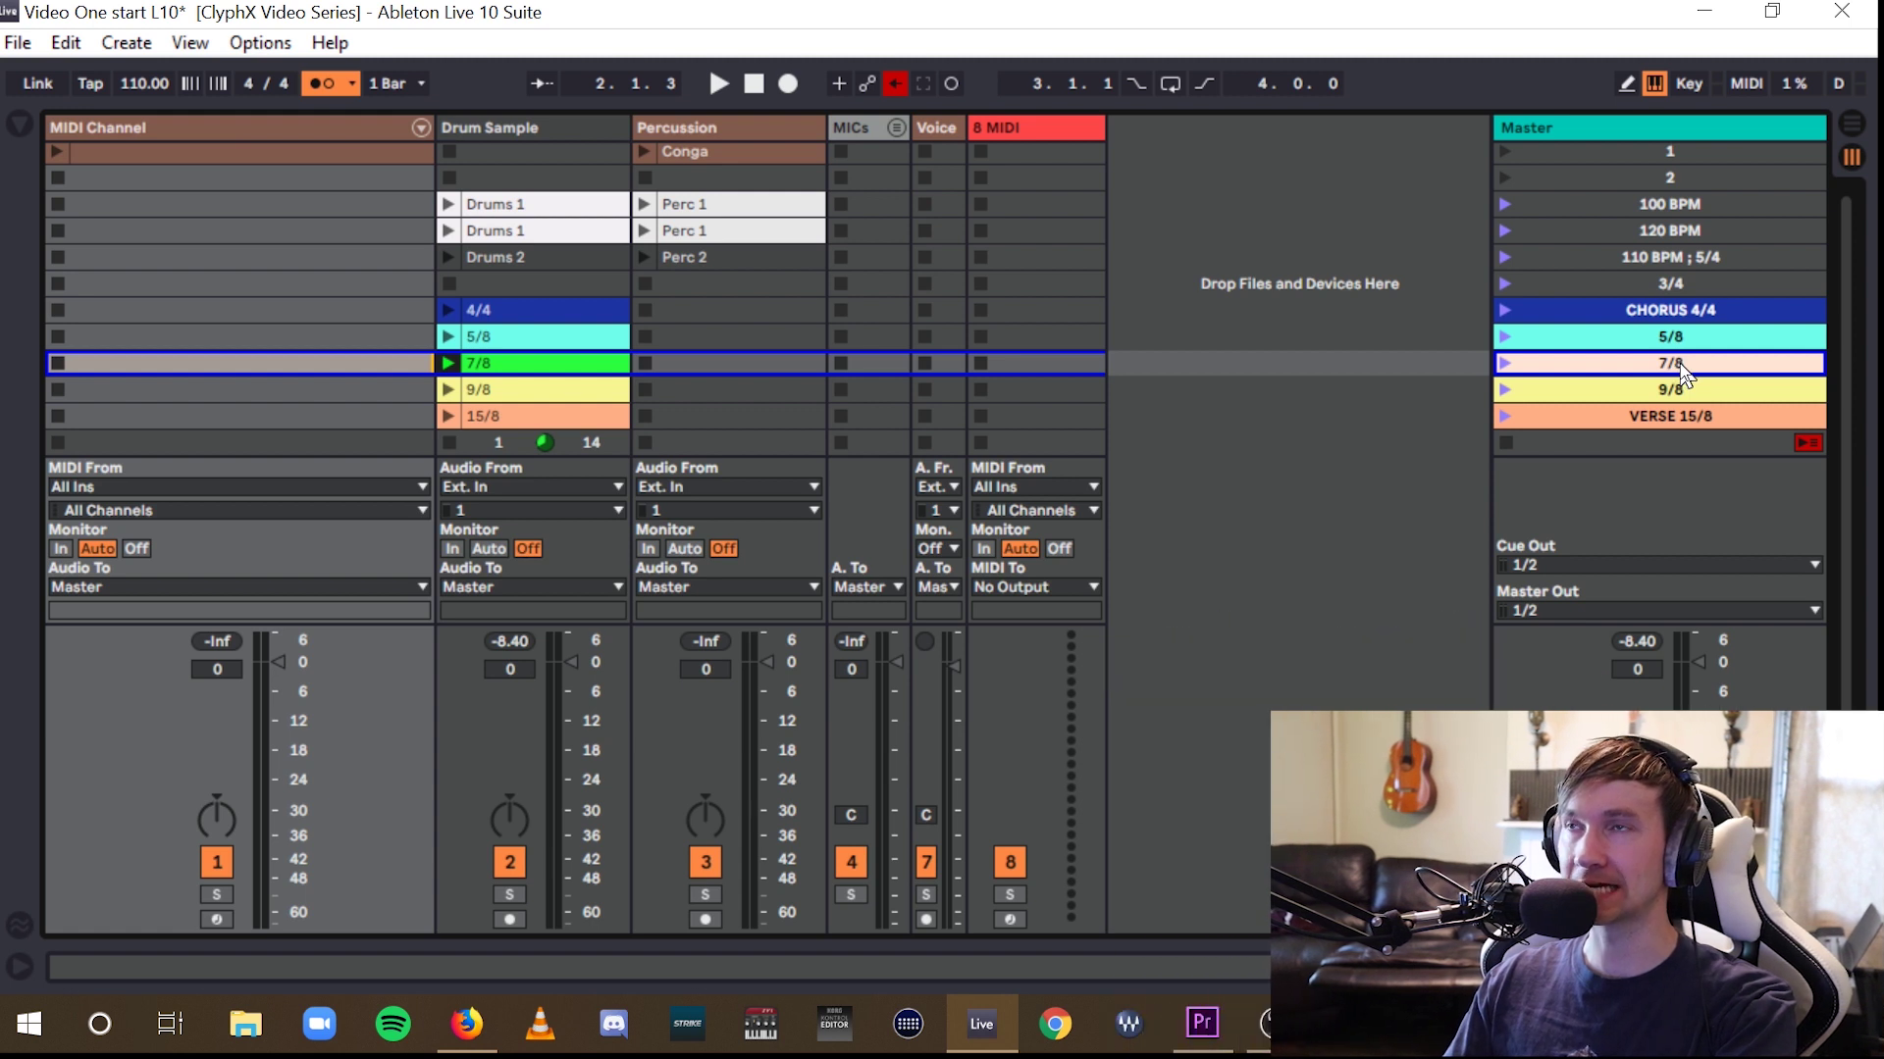
right_click(1651, 371)
click(1536, 481)
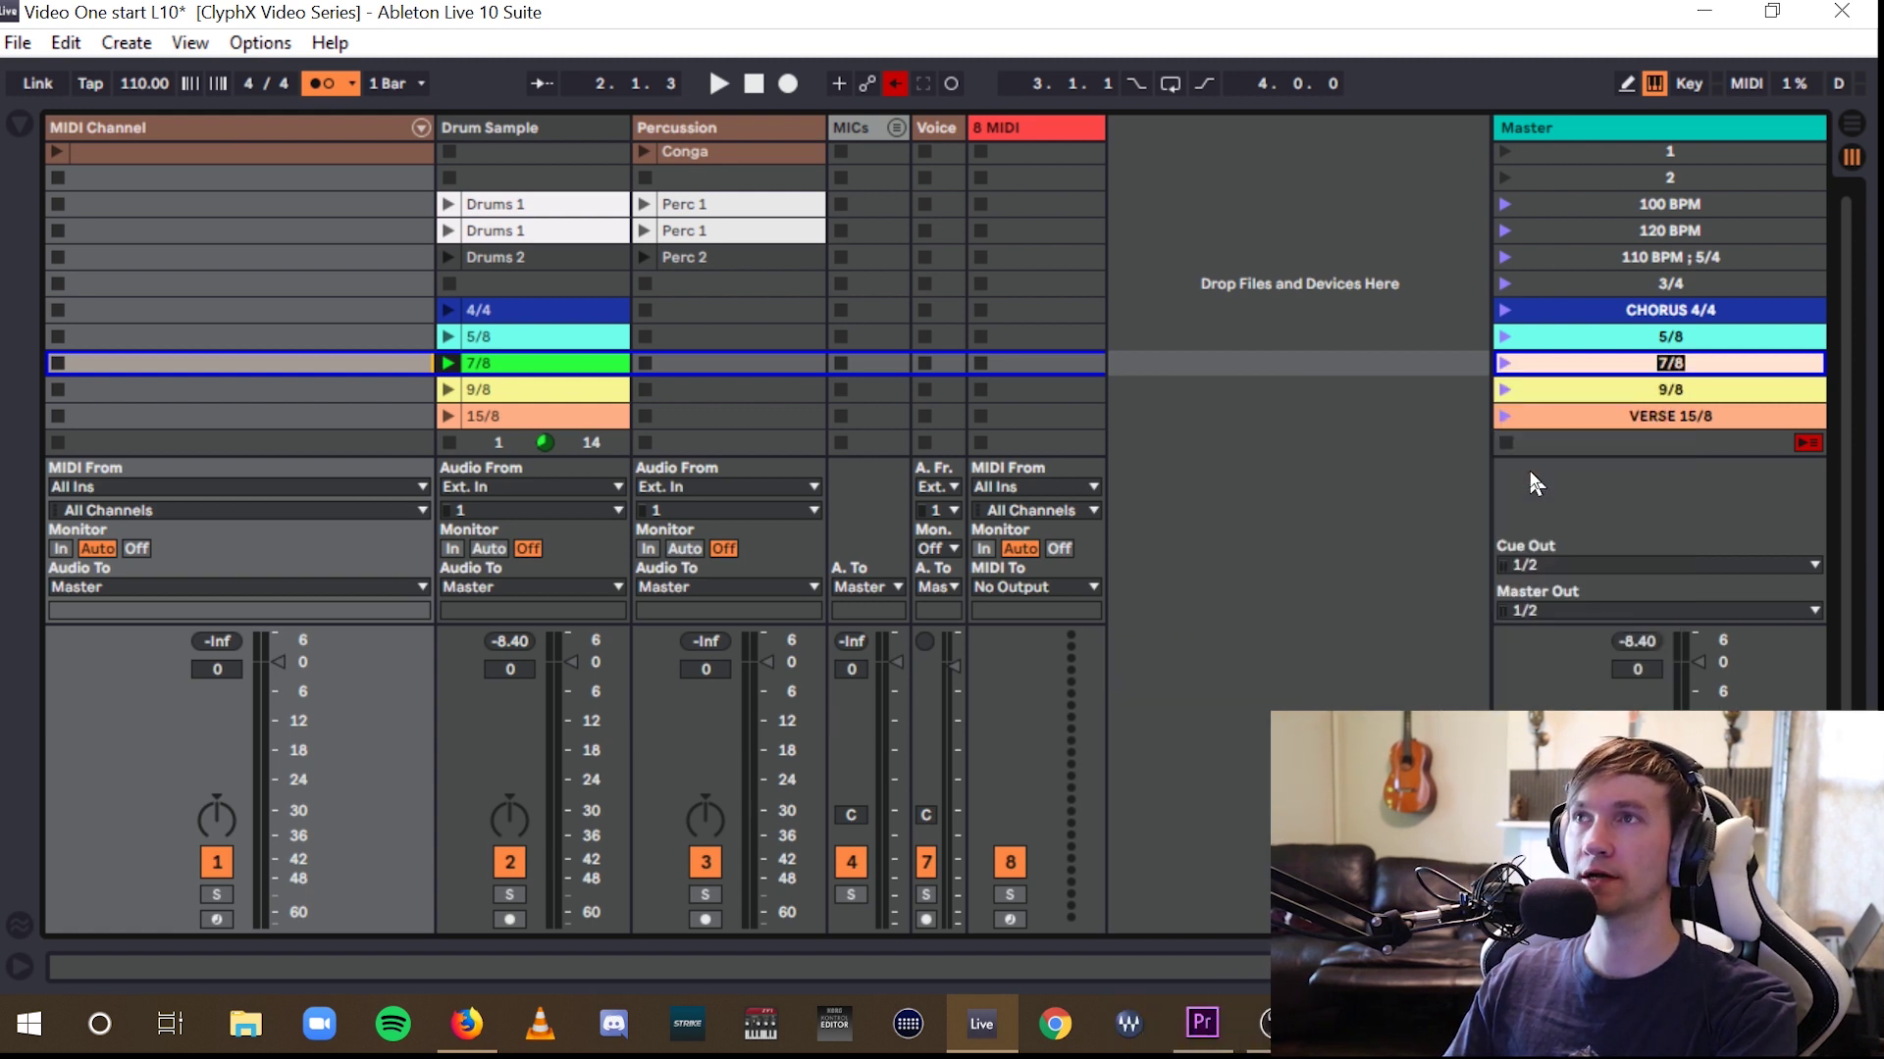
key(Right)
text(;)
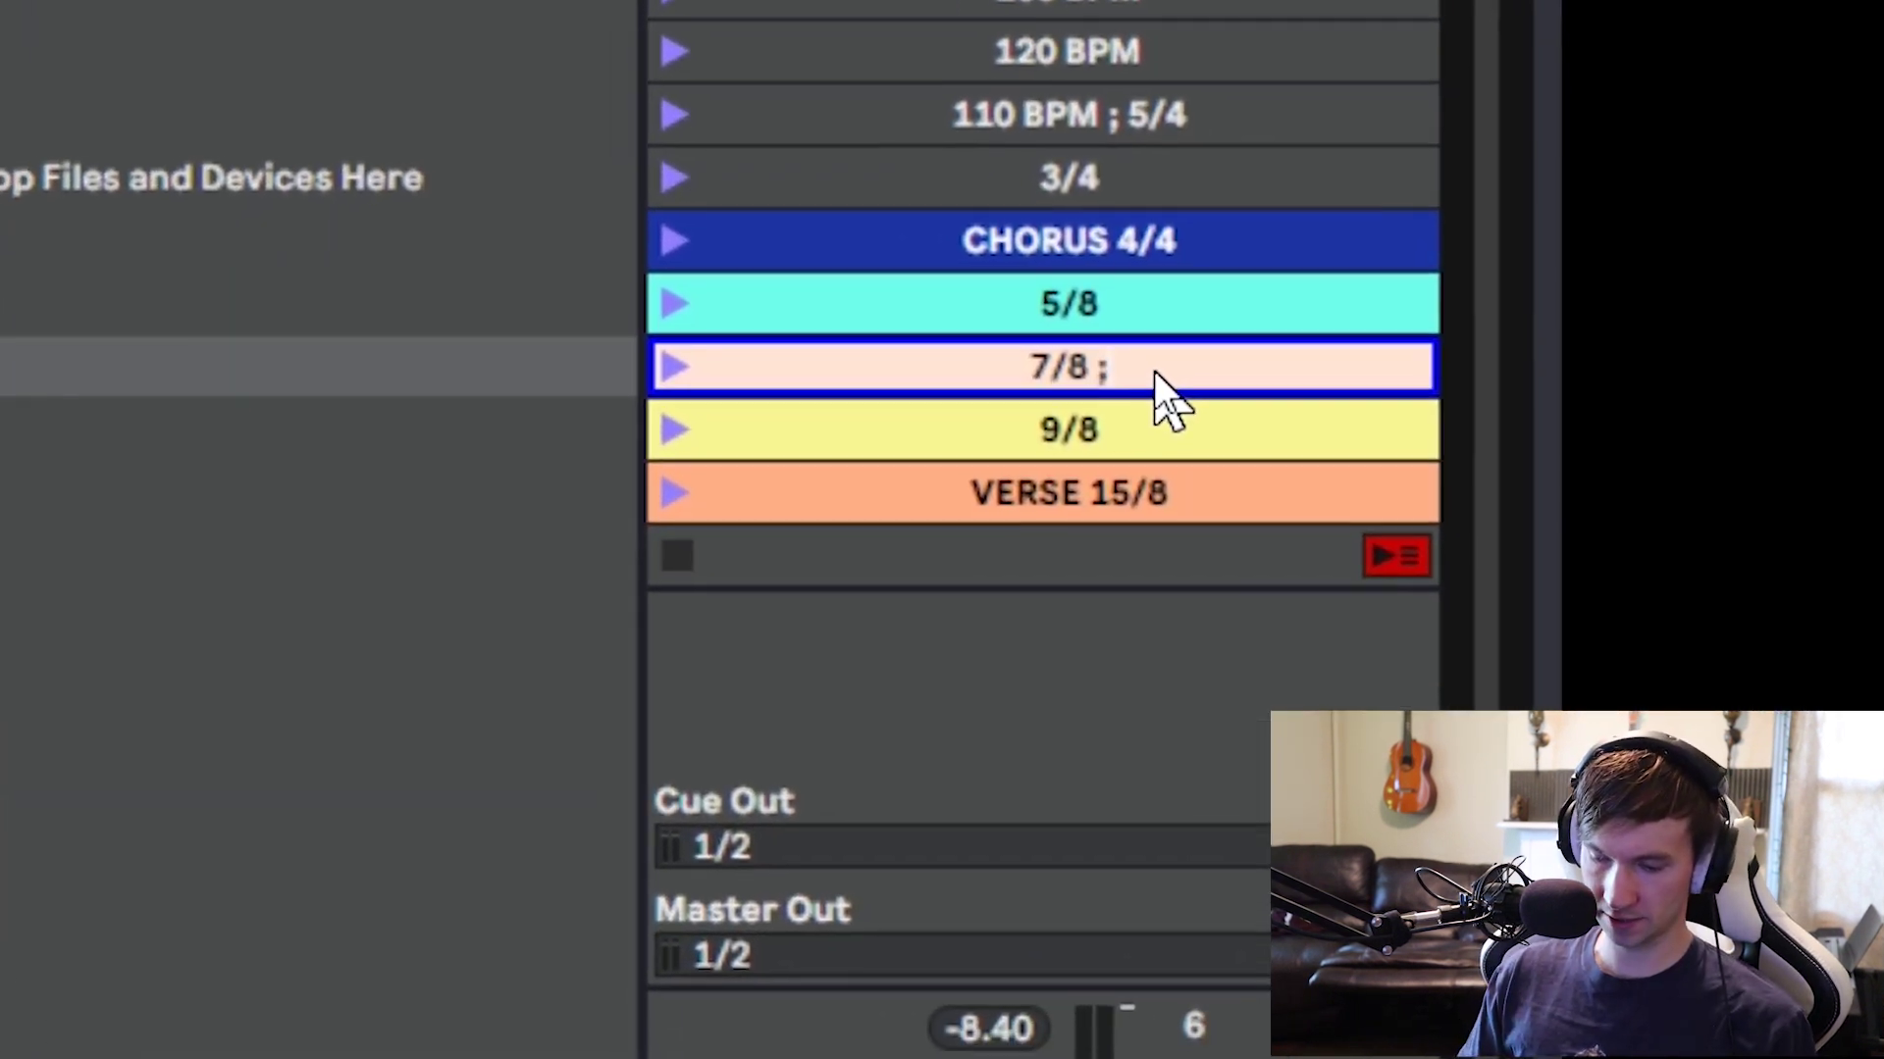
text( 77 BPM)
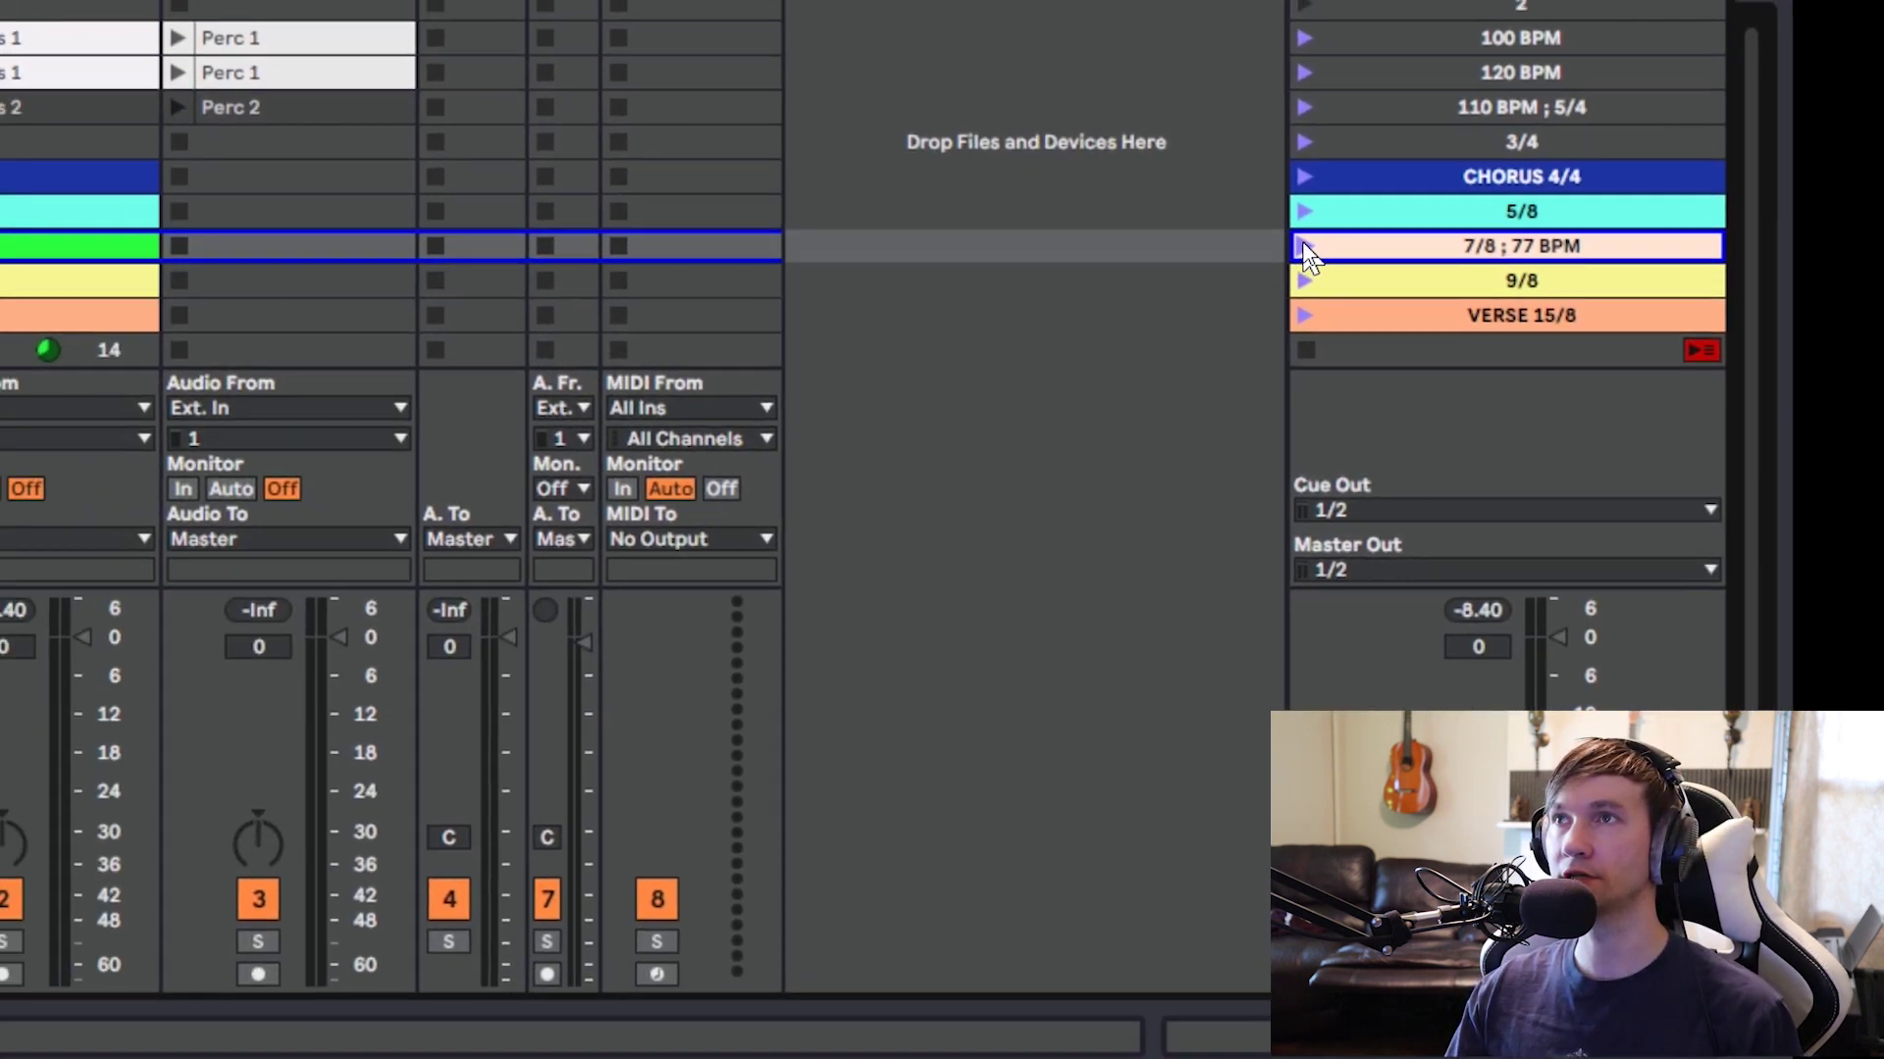
click(1304, 246)
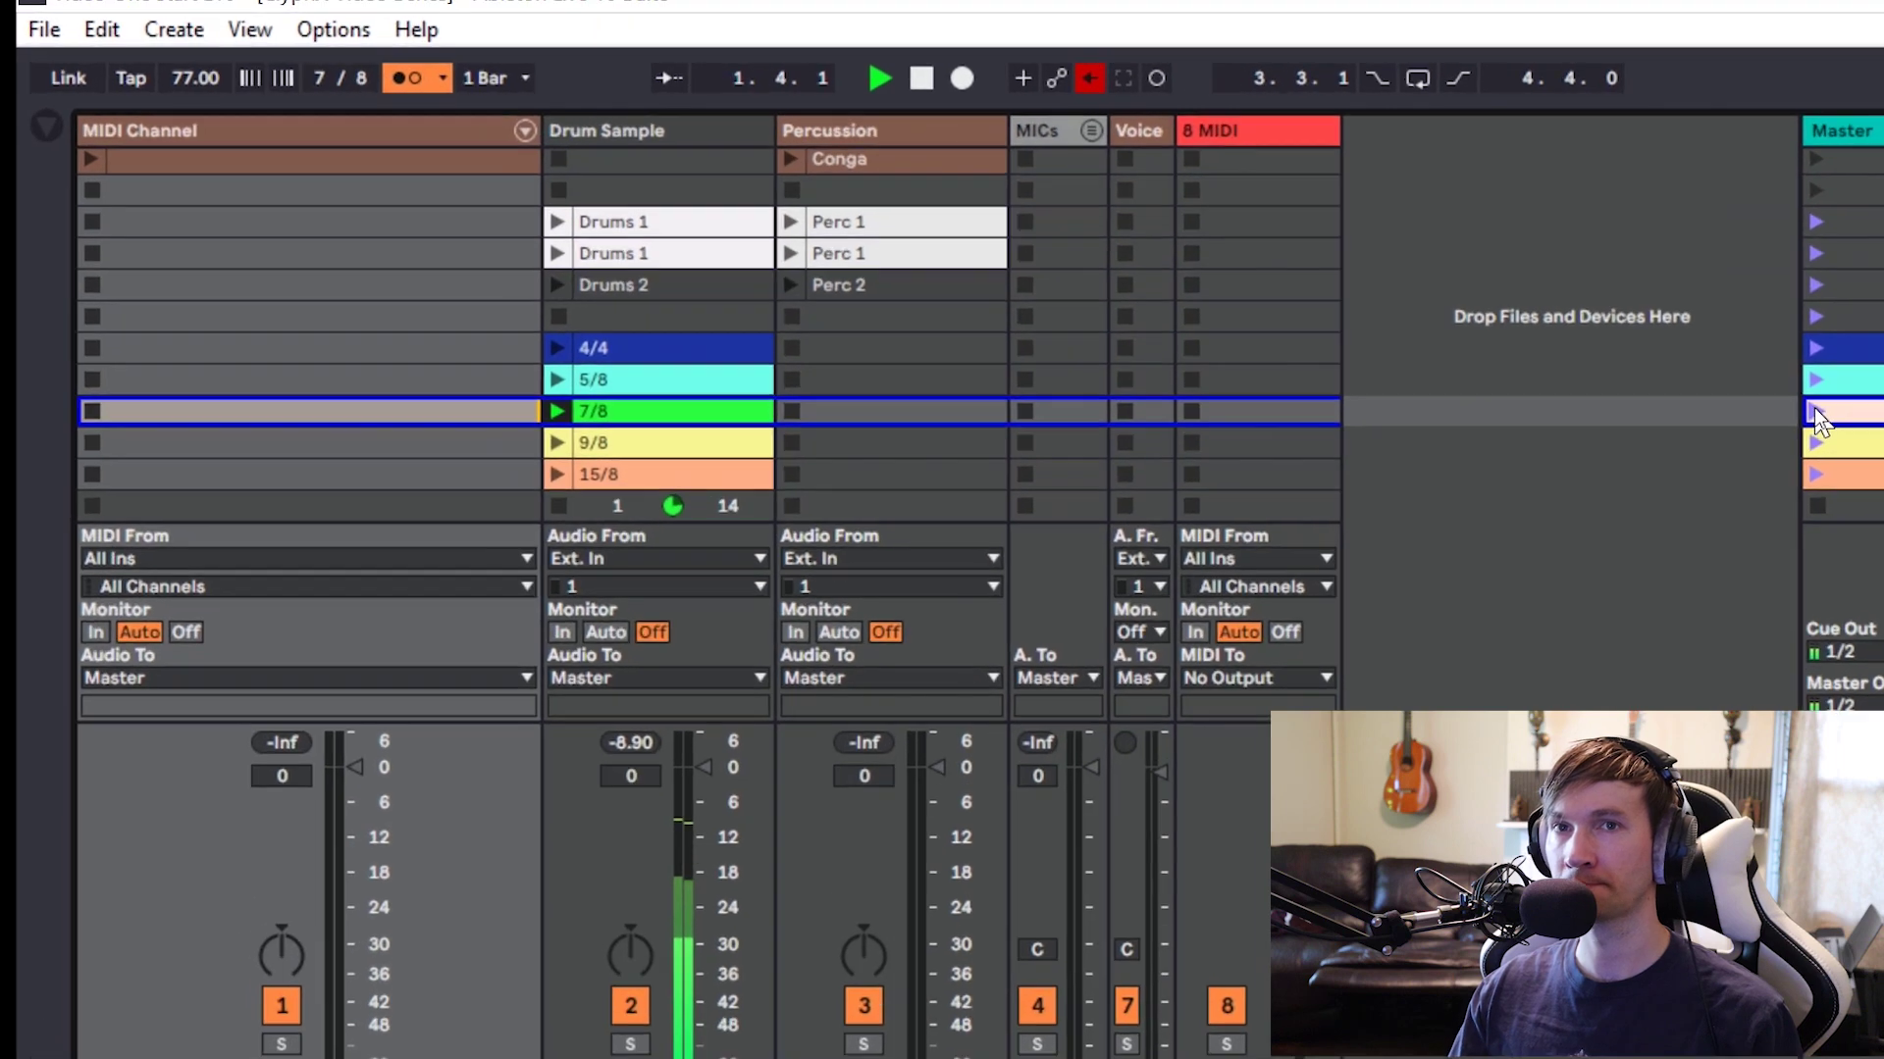